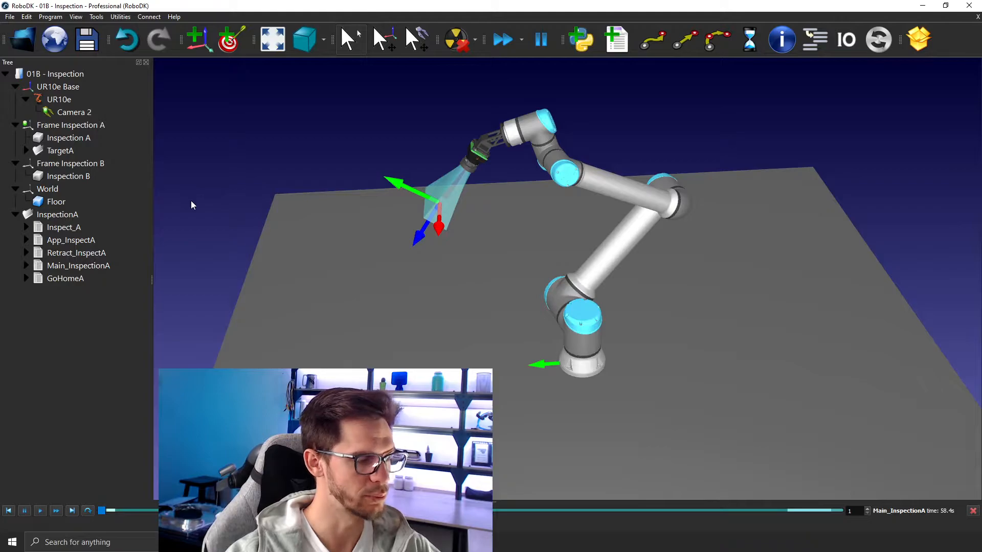
Collapse the InspectionA program folder, and make the Inspection B part and its Frame Inspection B visible.
left_click(16, 215)
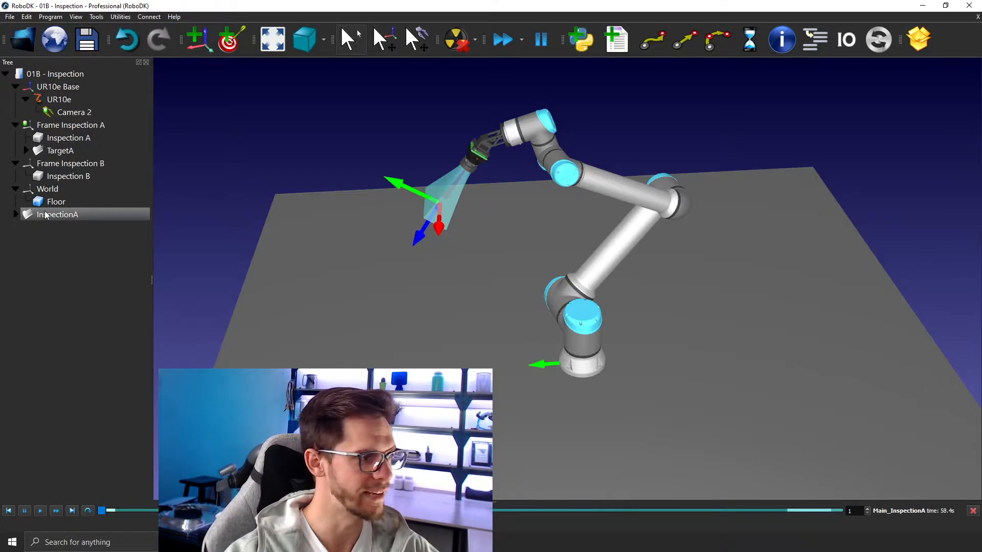
right_click(53, 177)
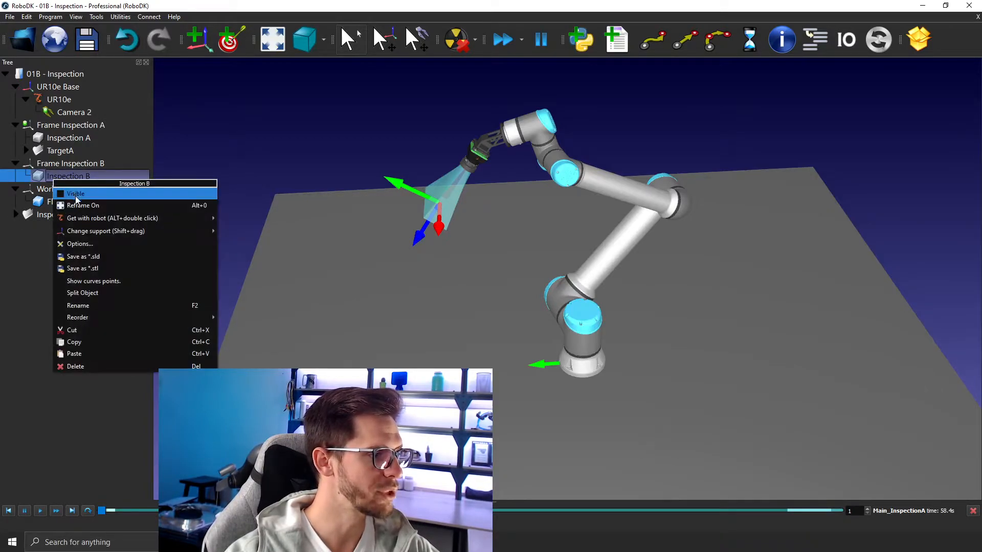
left_click(75, 194)
left_click(82, 164)
right_click(82, 164)
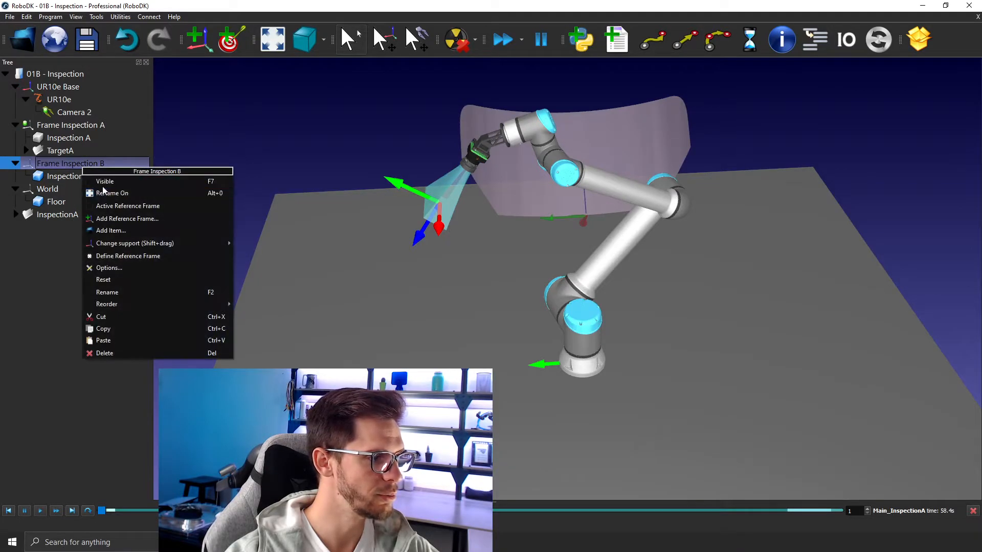
left_click(105, 181)
Examine the curved Inspection B part and its placement relative to the robot from several angles.
left_click_drag(659, 271, 673, 305)
scroll(535, 144, "up", 5)
left_click_drag(486, 159, 684, 333)
scroll(684, 332, "down", 5)
right_click_drag(379, 237, 349, 265)
right_click_drag(623, 164, 412, 213)
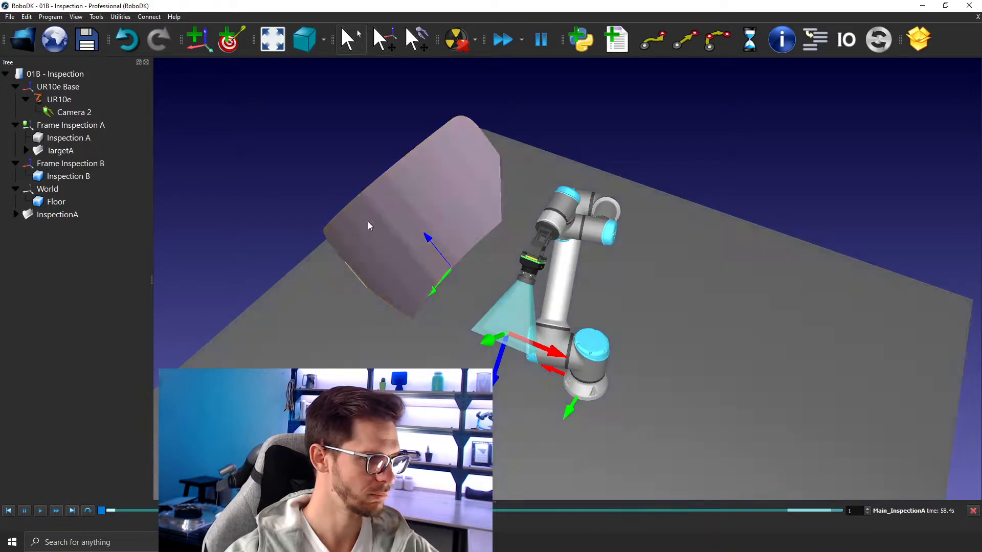
scroll(379, 228, "up", 3)
scroll(399, 242, "down", 3)
Try moving the robot's camera tool freehand in front of the Inspection B part.
left_click_drag(577, 369, 386, 291, "alt")
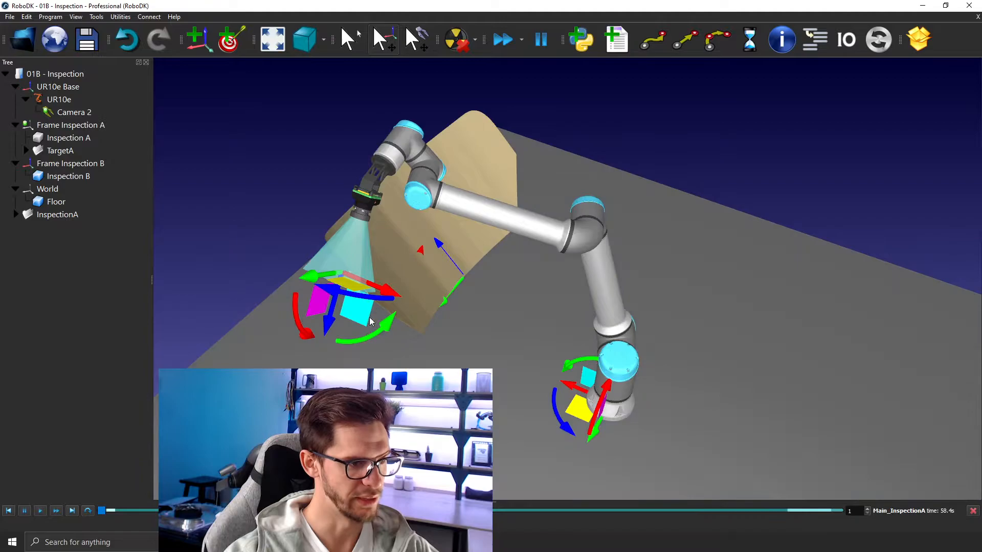
left_click_drag(370, 341, 355, 303, "alt")
right_click_drag(356, 245, 328, 338)
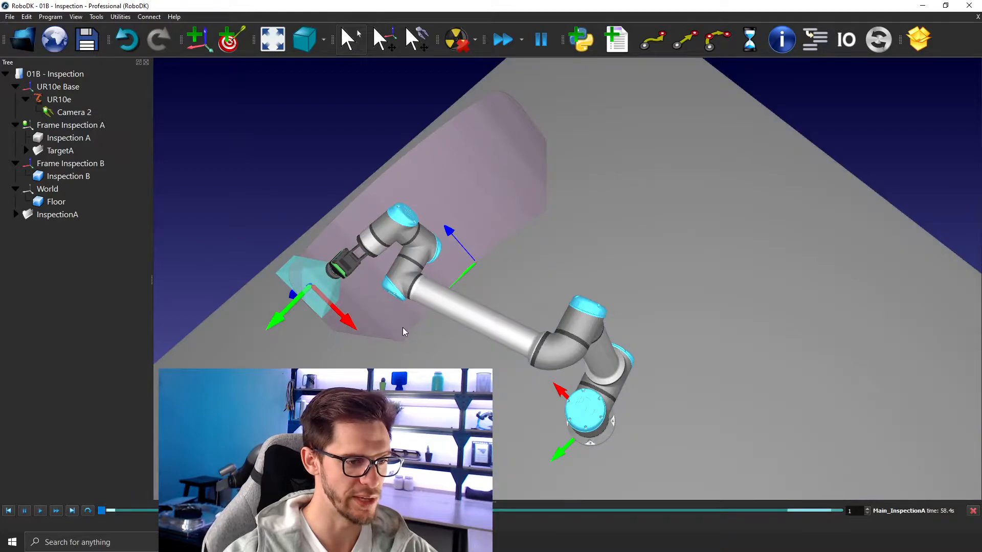
left_click_drag(539, 203, 462, 267)
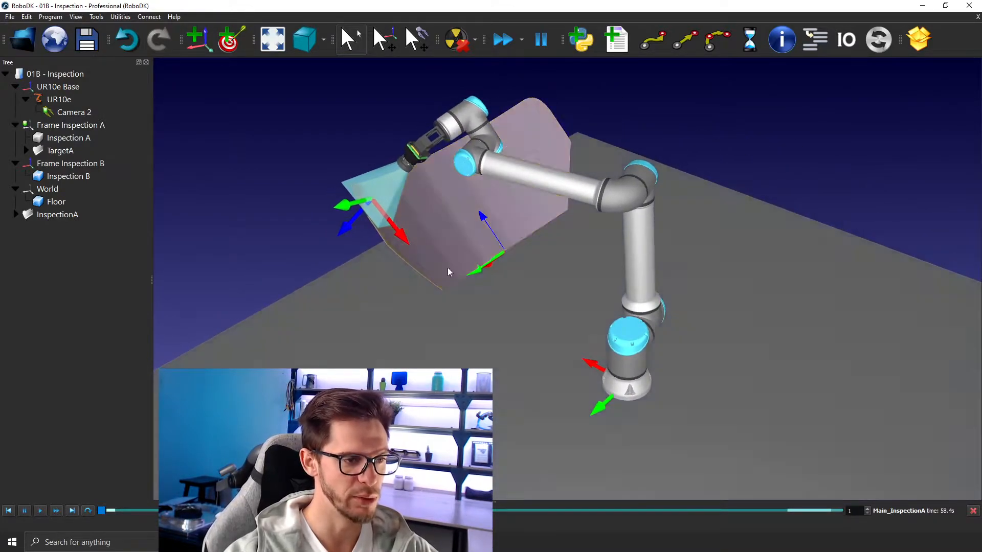
Close the UR10e robot's properties after a brief check, and move the robot to its home position.
double_click(537, 181)
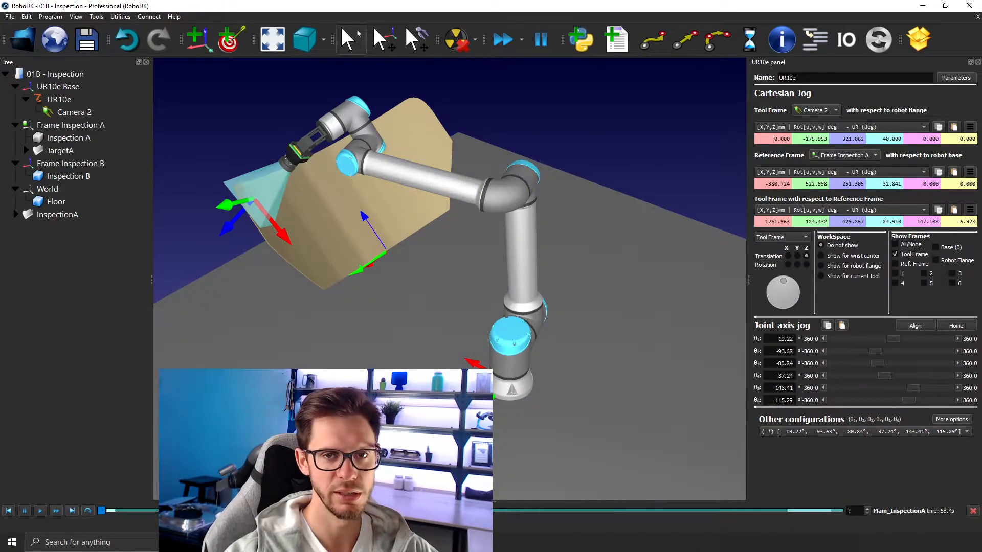
left_click(977, 62)
right_click(553, 190)
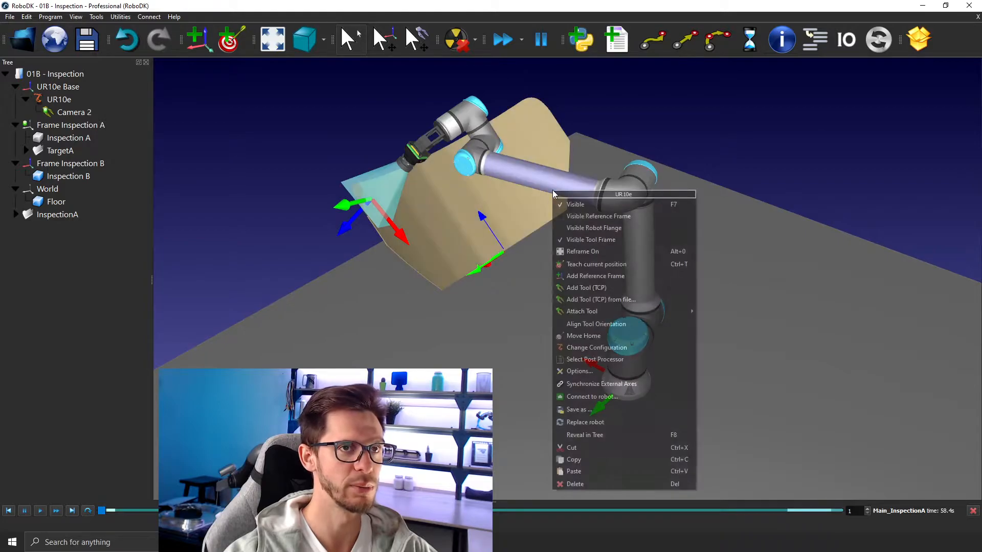
left_click(613, 336)
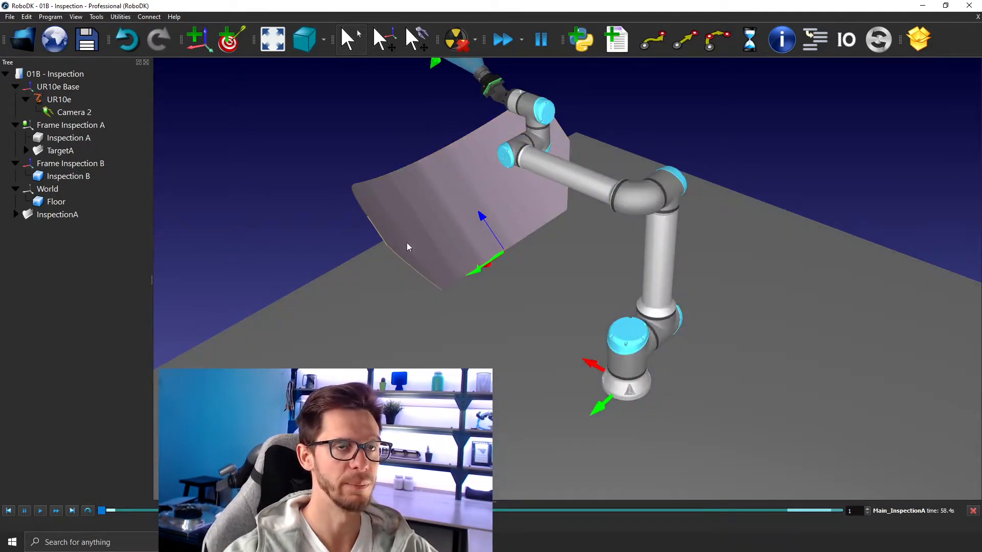
Open the UR10e robot's properties to access its joint axis jog controls.
middle_click_drag(412, 205, 417, 268)
middle_click_drag(494, 185, 451, 228)
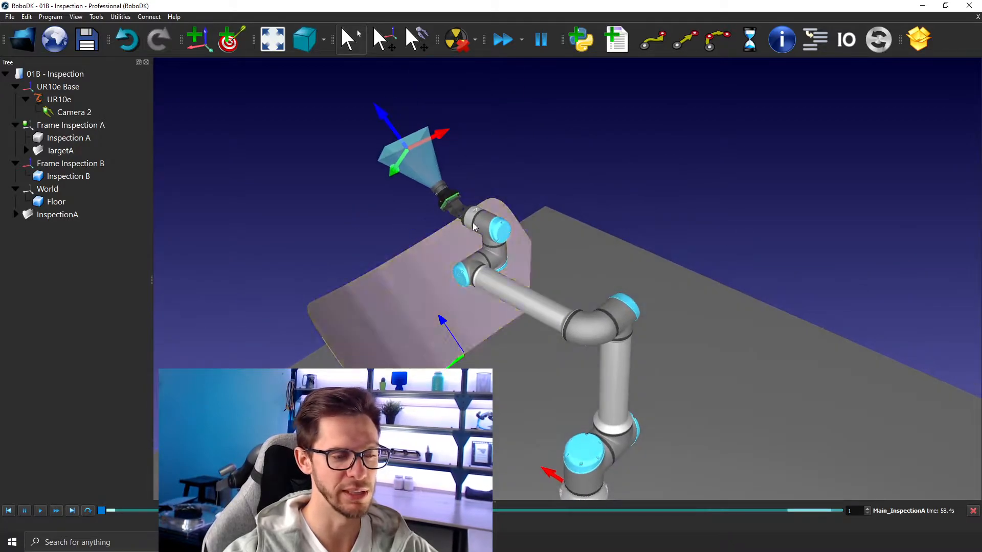
left_click_drag(443, 291, 493, 206)
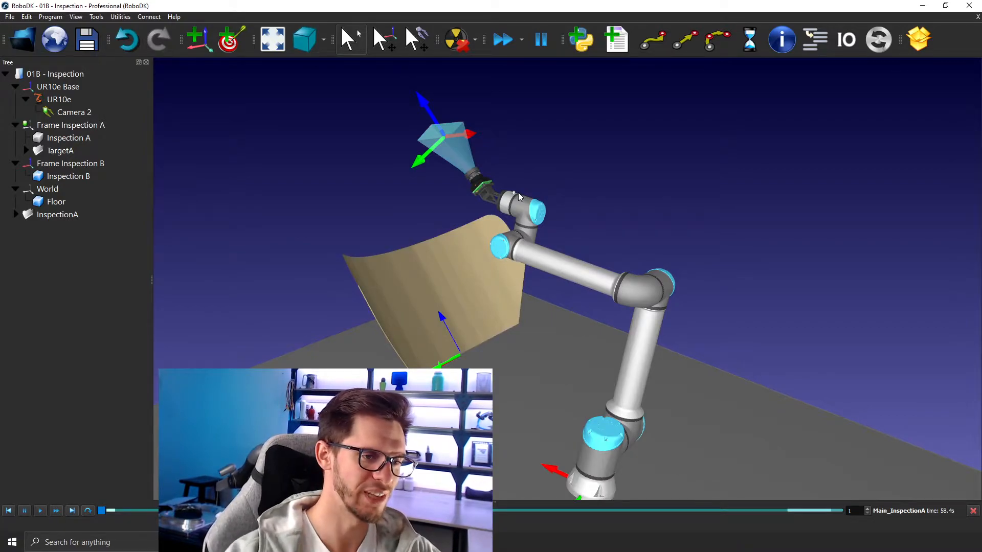
double_click(514, 249)
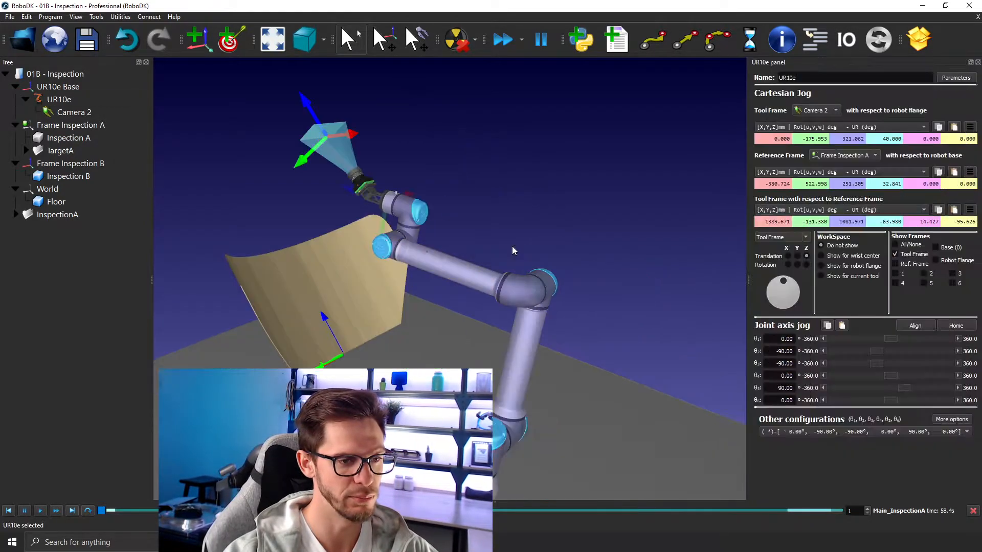
left_click_drag(575, 249, 642, 239)
scroll(642, 239, "down", 1)
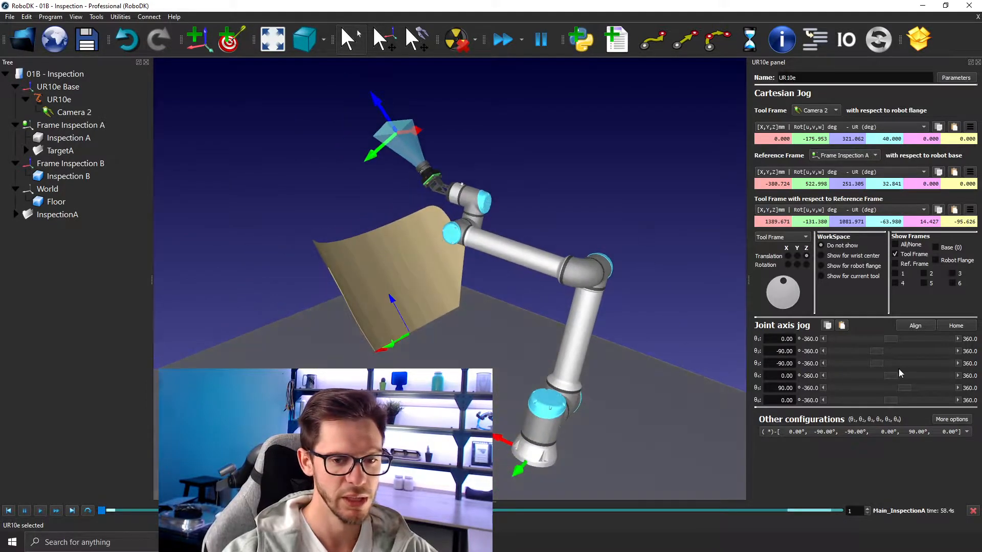
Try rotating the robot's sixth joint to about -179 degrees, and return the robot to its home position.
left_click_drag(888, 400, 860, 403)
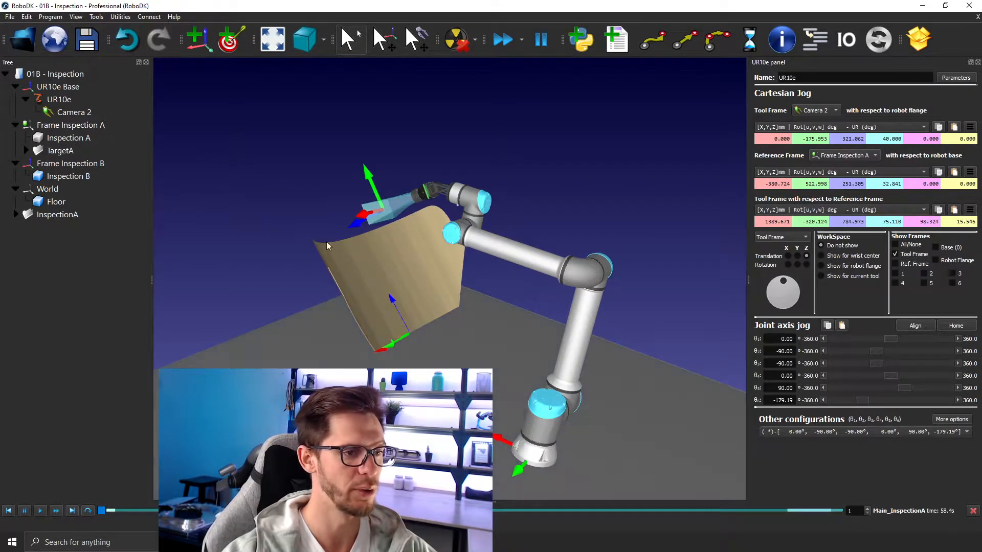
left_click(956, 327)
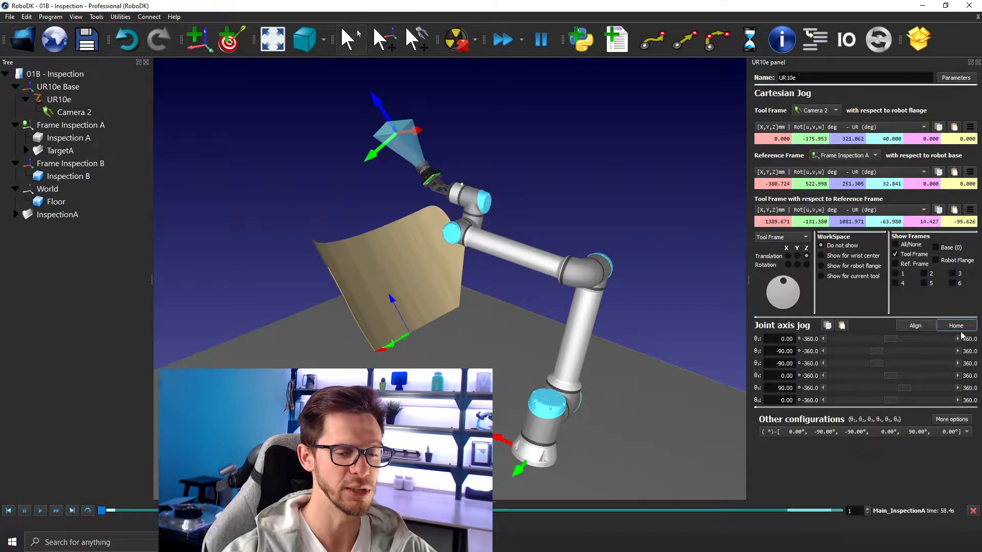
right_click(510, 251)
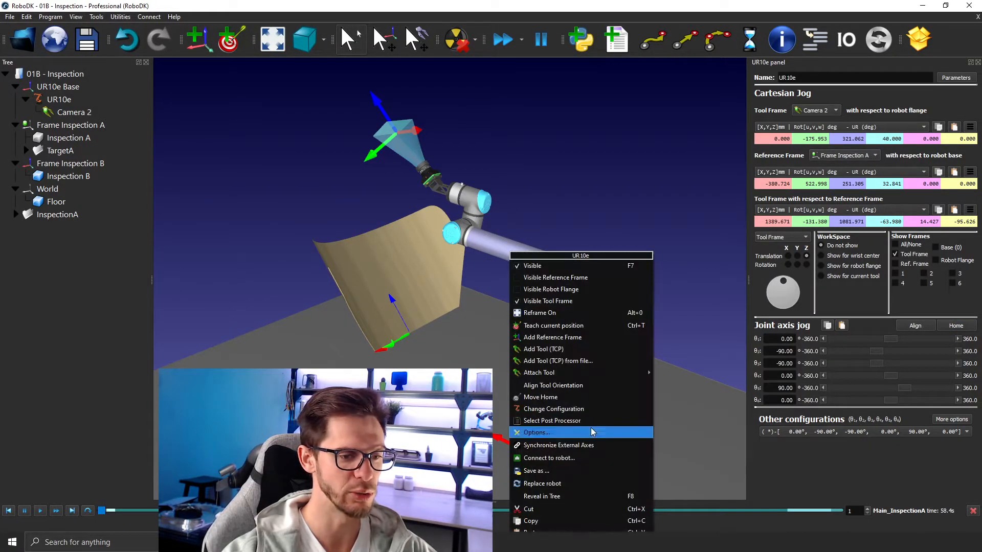
left_click(645, 203)
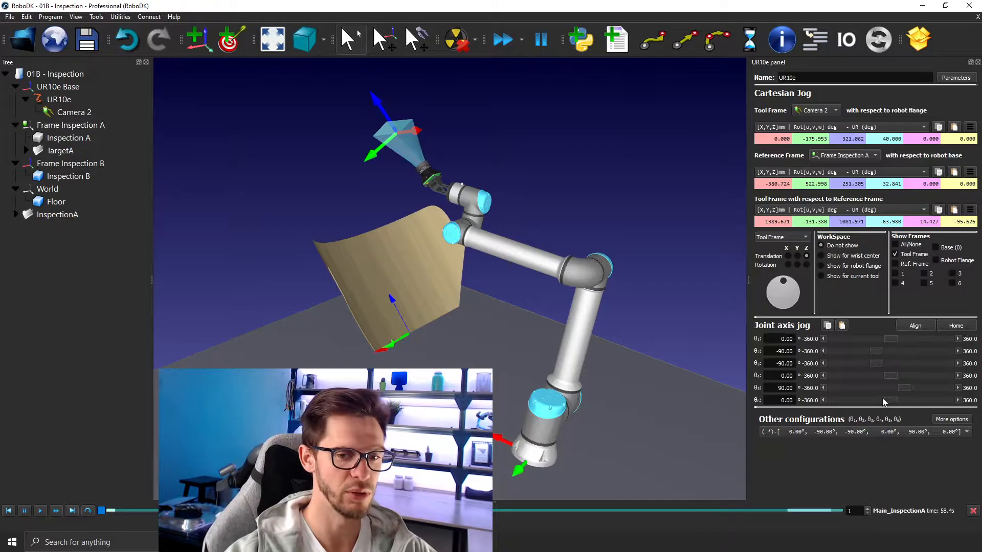
Set the robot's sixth joint to -180 degrees so the camera points toward the part.
left_click_drag(887, 406, 867, 406)
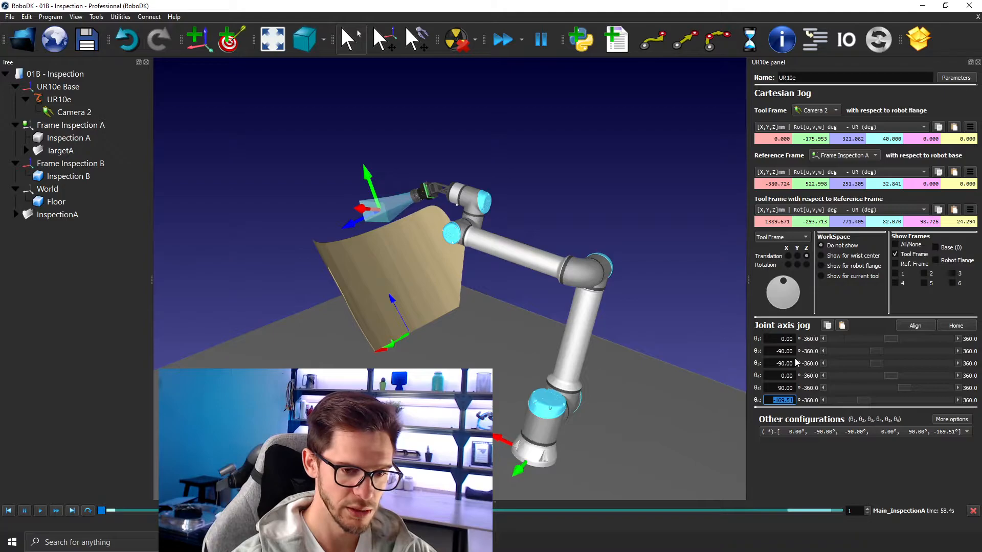
type("18")
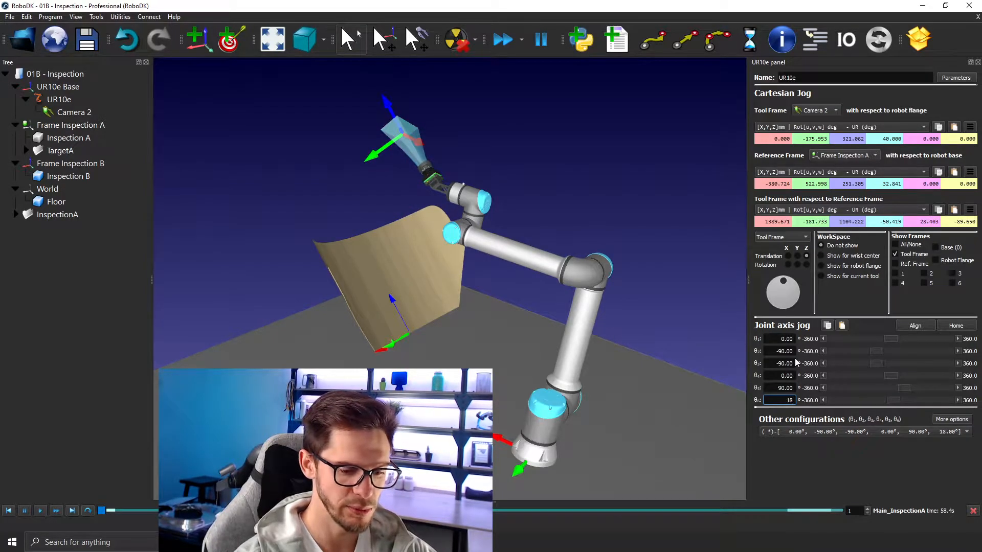
key("BackSpace")
key("BackSpace")
type("-180")
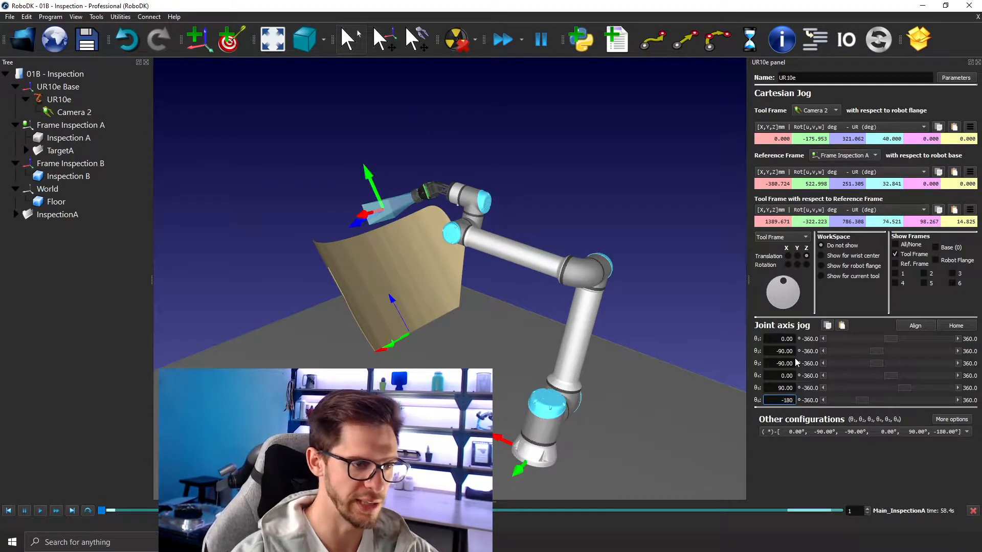
Preview camera positions on the Inspection B part with Teach Target(s) on Surface, and exit without adding a target.
scroll(266, 198, "up", 2)
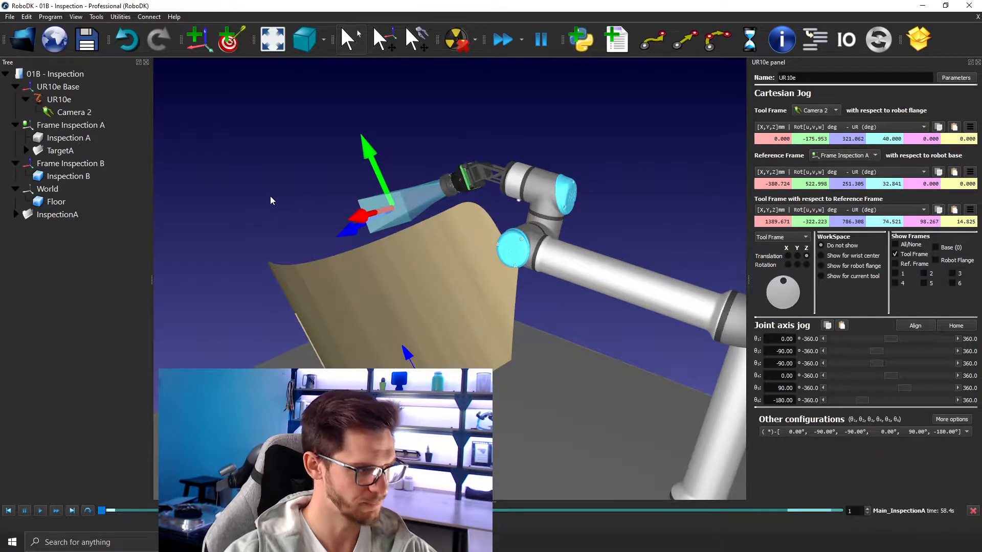
left_click(57, 18)
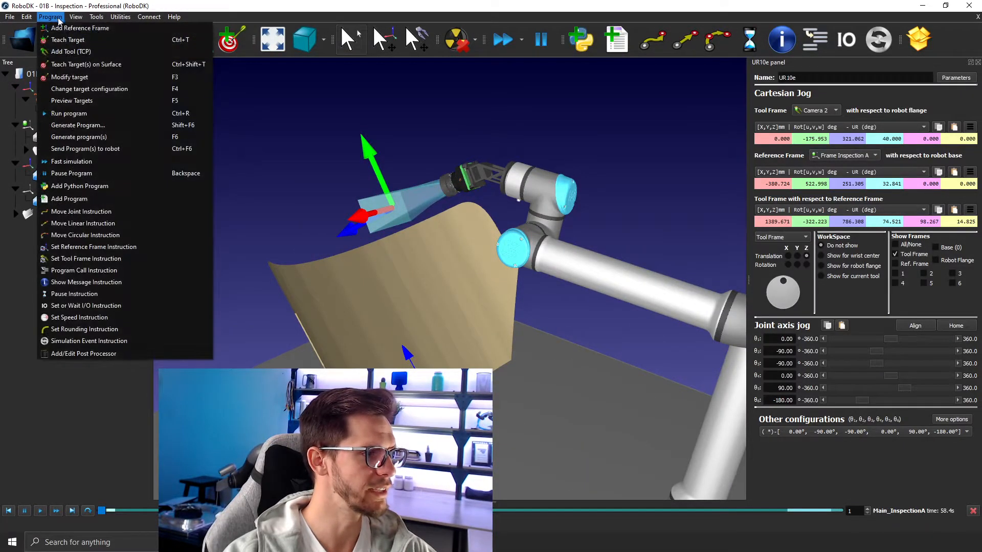
left_click(82, 67)
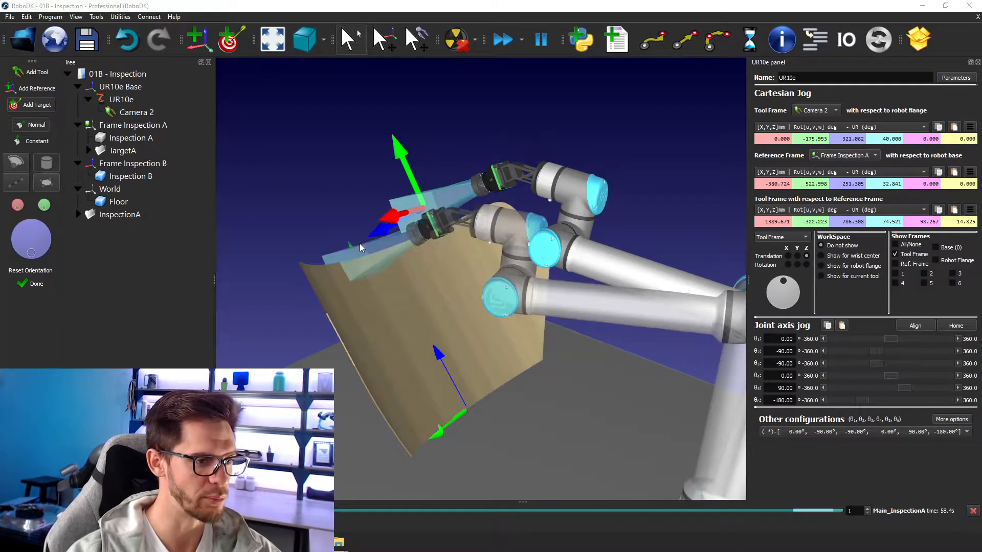
left_click(25, 280)
Try a slight freehand change to the tool pose, and restore the home position with the sixth joint at -180 degrees.
mouse_move(340, 182)
left_mouse_down("alt")
mouse_move(331, 175)
mouse_move(347, 117)
mouse_move(389, 114)
mouse_move(348, 180)
mouse_move(334, 182)
left_mouse_up("alt")
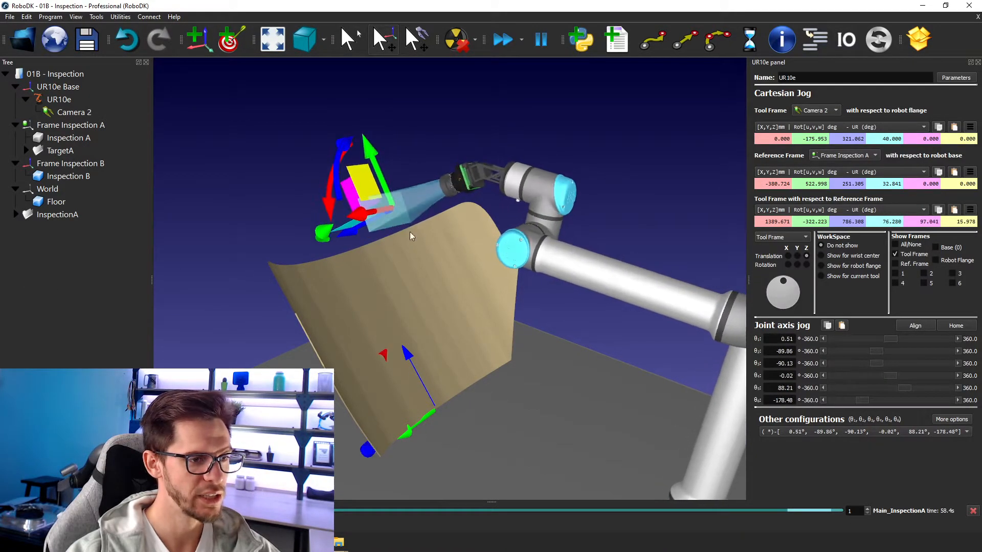
left_click(968, 327)
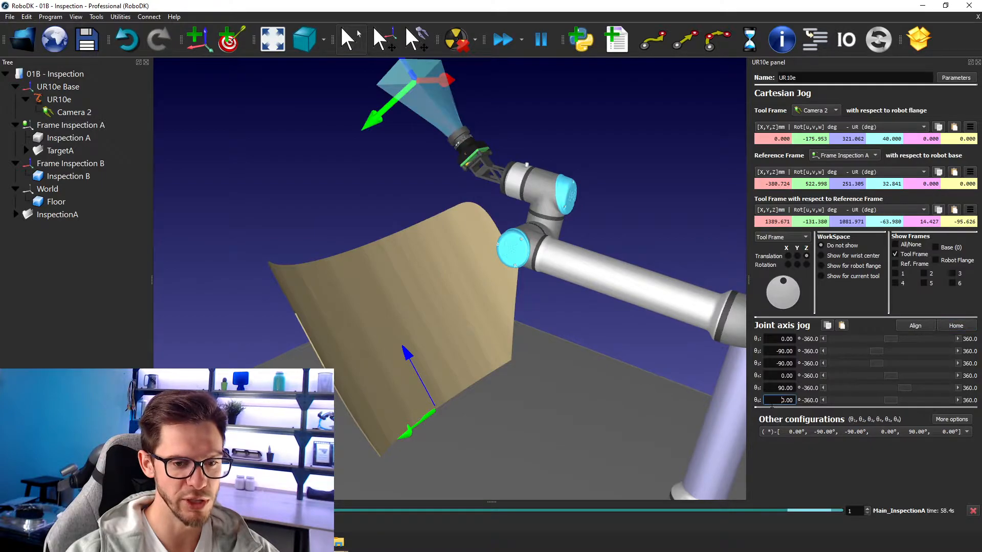
type("-180")
key("Return")
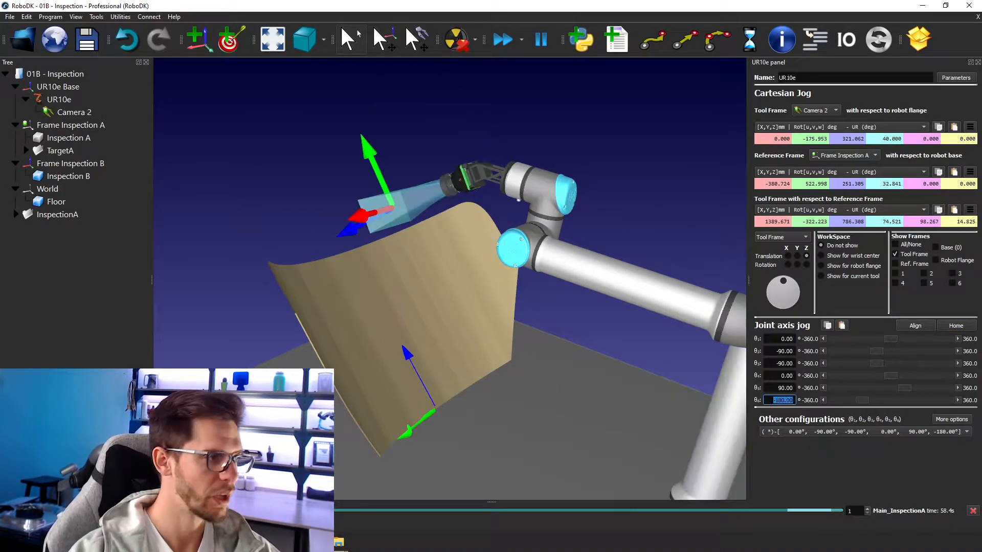
Try different tool orientations on the Inspection B part with Teach Target(s) on Surface, reset the orientation, and finish without adding targets.
left_click(59, 17)
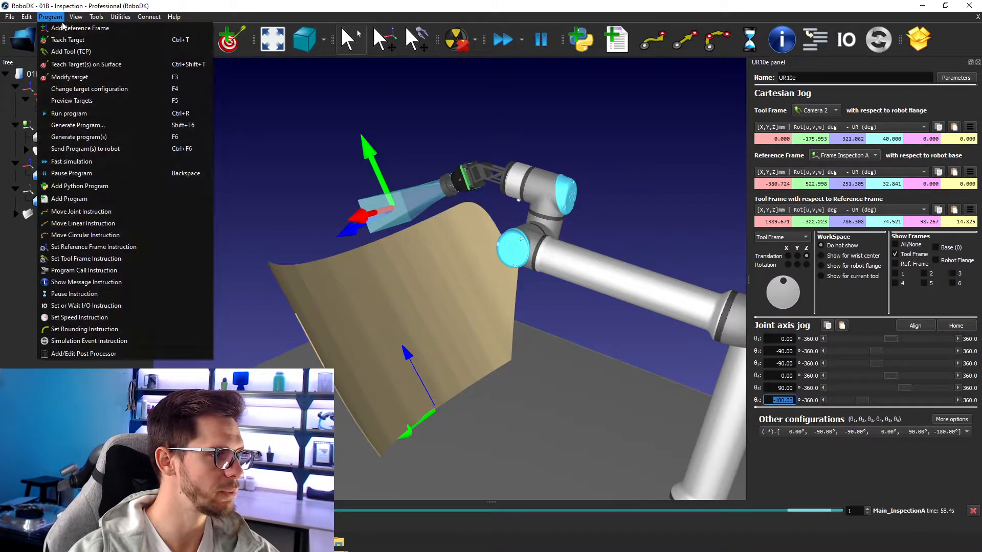
left_click(86, 73)
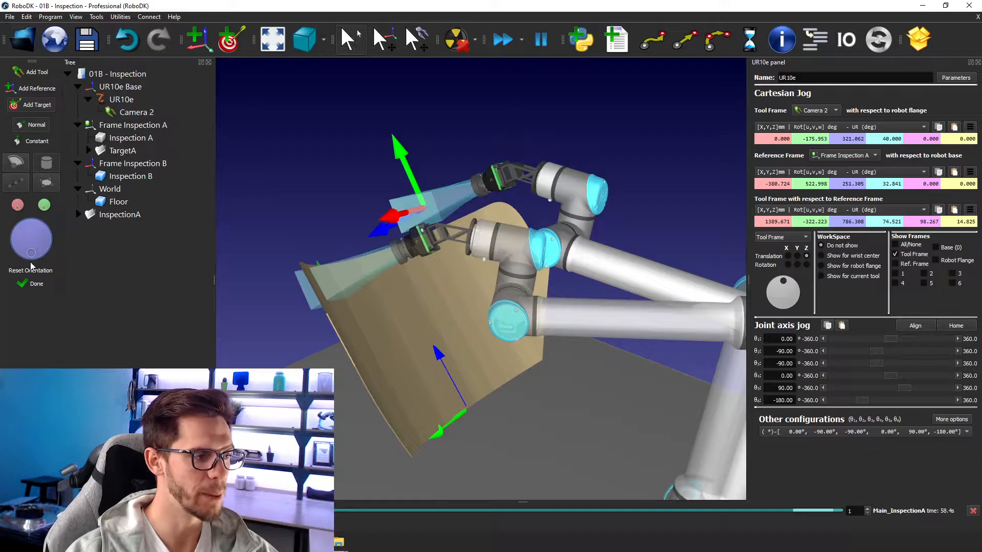
mouse_move(31, 256)
left_mouse_down()
mouse_move(9, 229)
mouse_move(35, 261)
left_mouse_up()
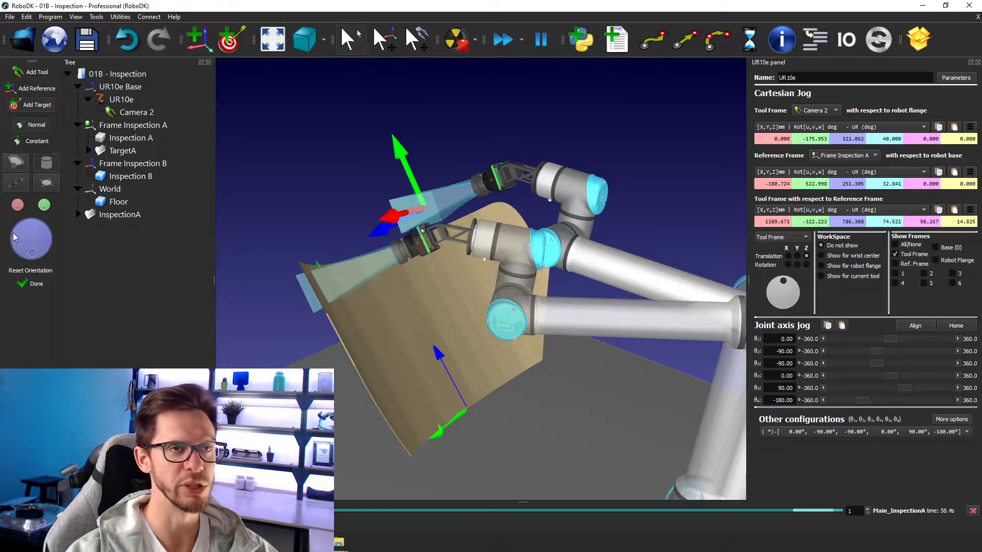
left_click(19, 207)
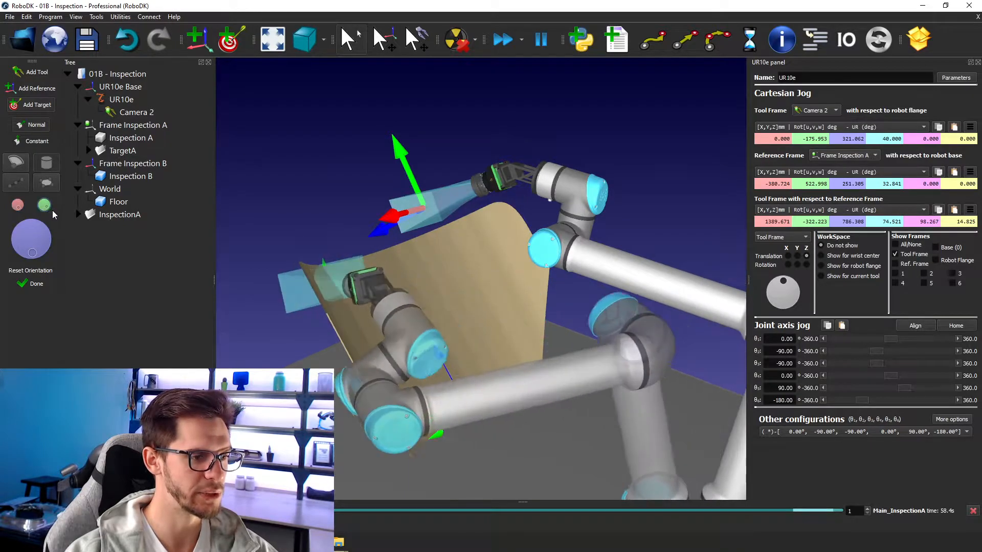
left_click_drag(29, 254, 38, 254)
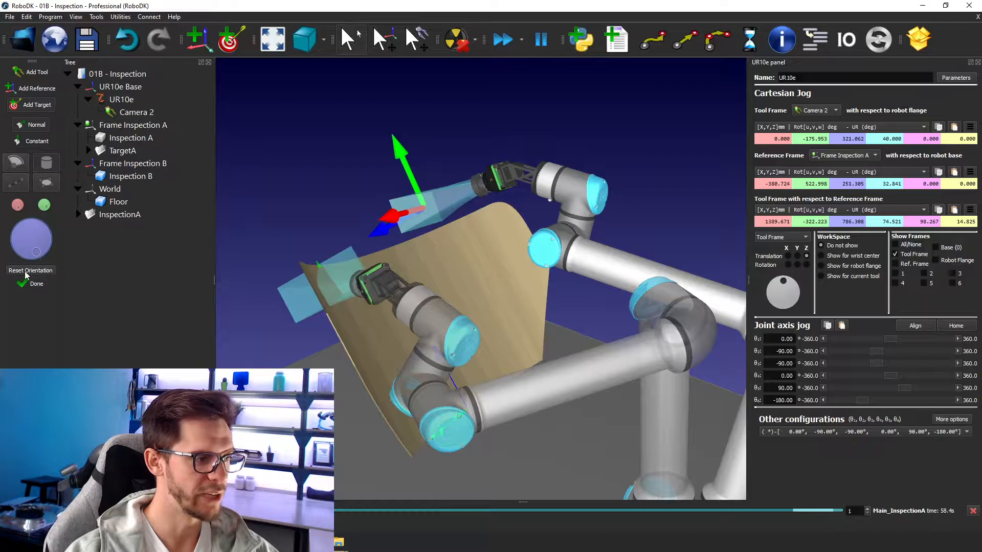
left_click(26, 271)
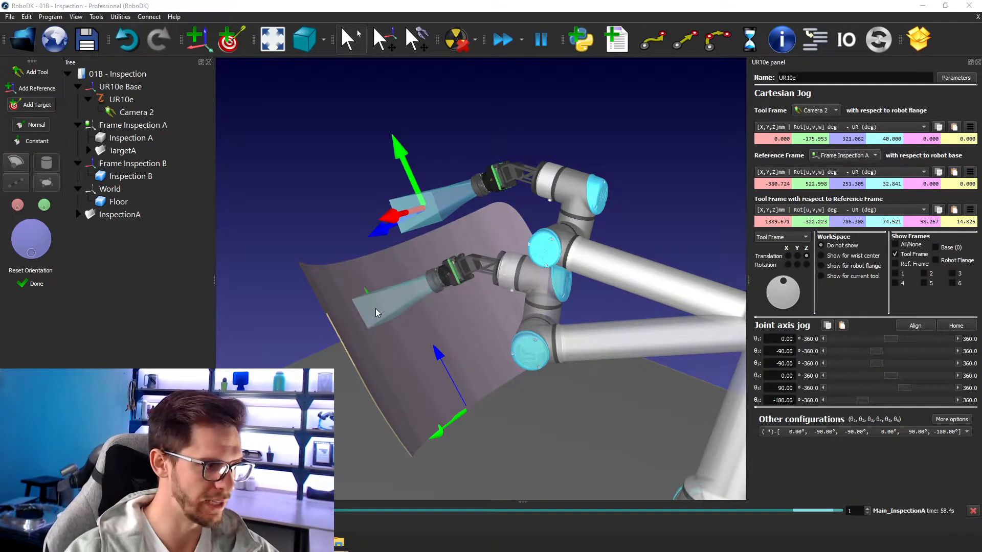
left_click(43, 273)
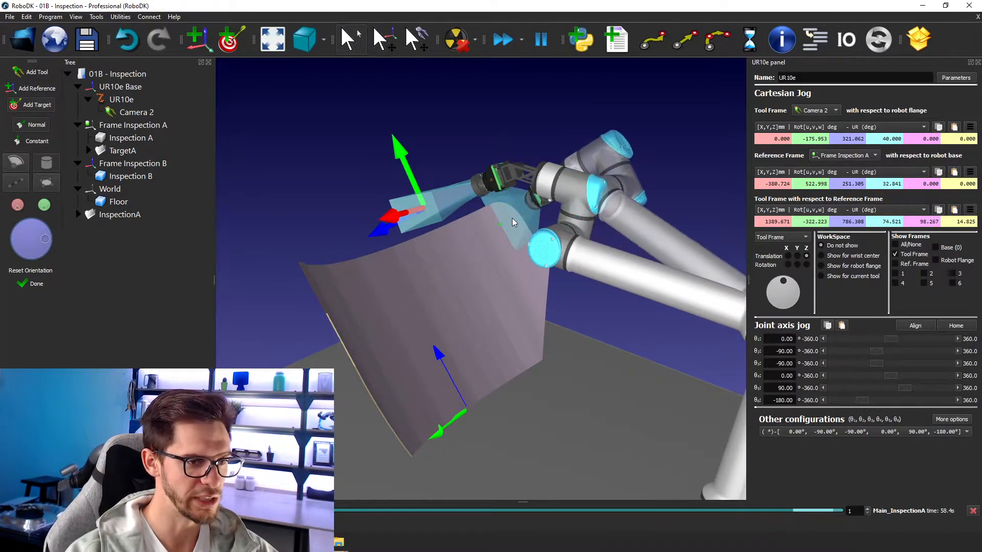
left_click(31, 283)
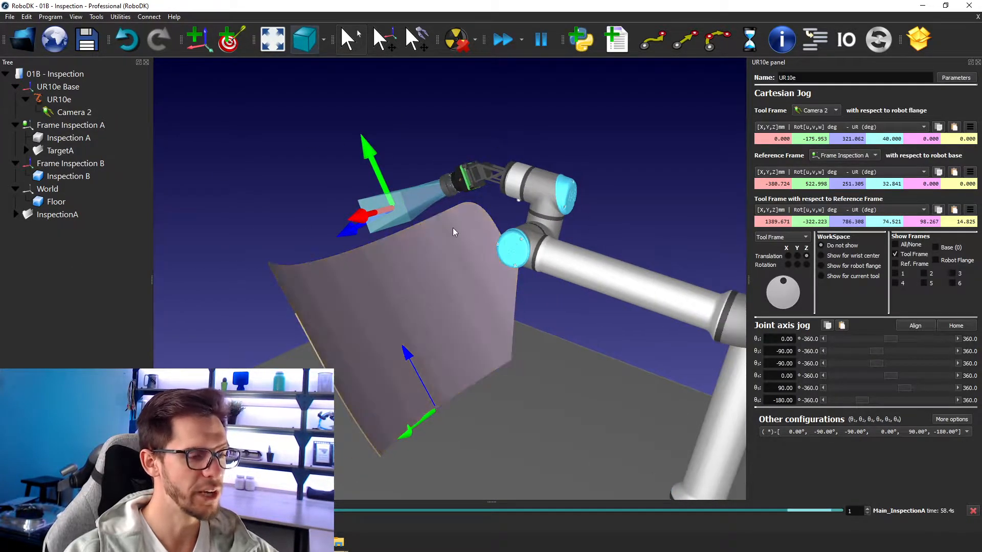
Move and tilt the Camera 2 tool freehand to a new starting pose near the Inspection B surface.
scroll(342, 237, "up", 5)
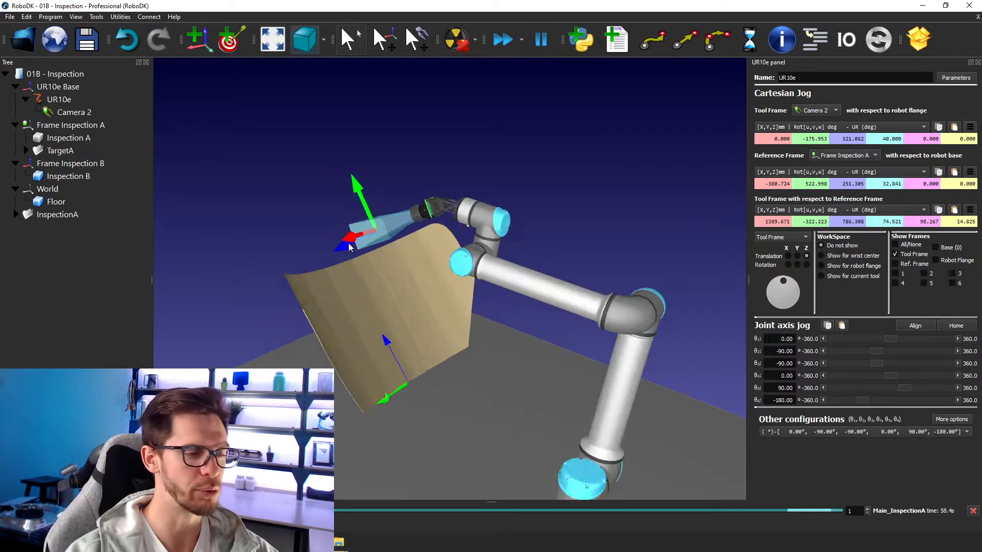
key("alt")
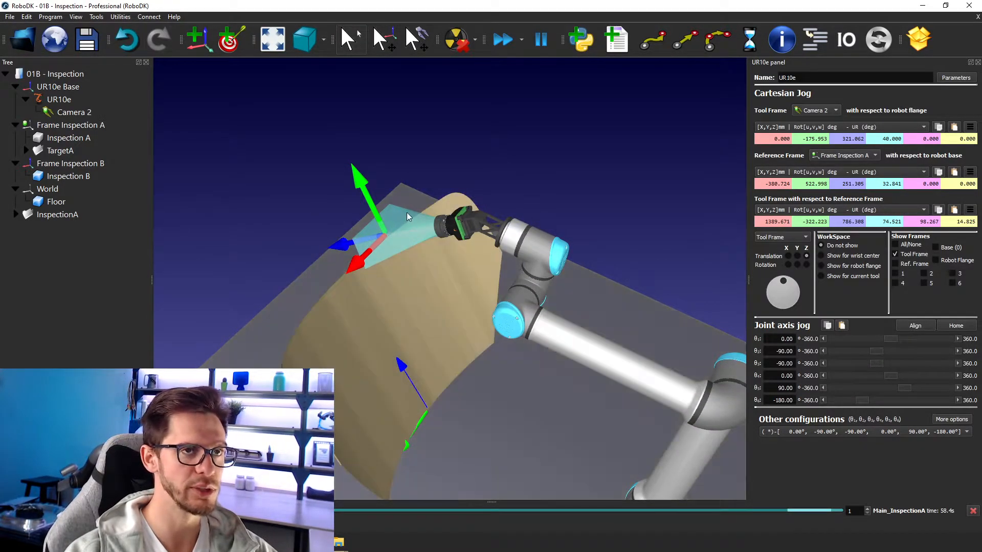
scroll(469, 292, "down", 3)
middle_click_drag(467, 293, 431, 260)
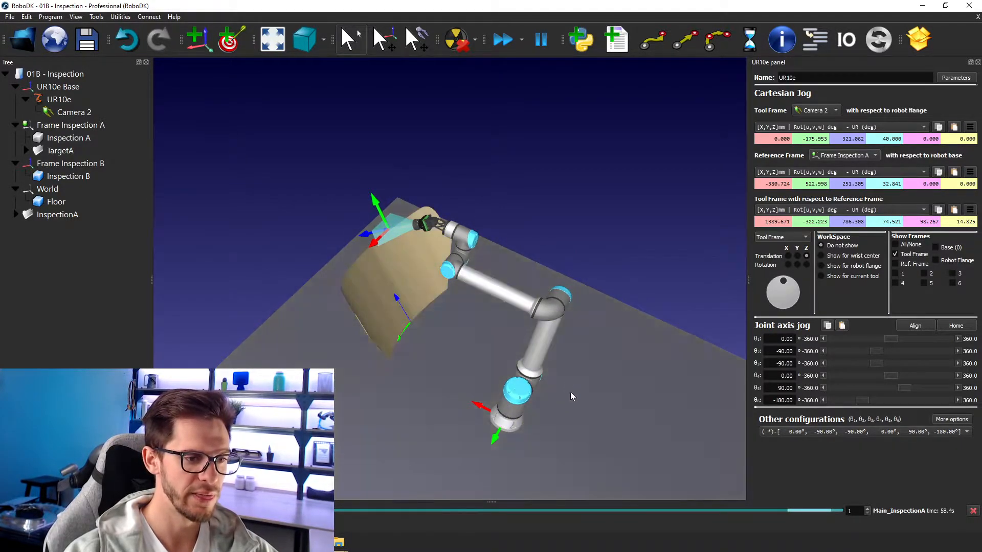
scroll(375, 246, "up", 3)
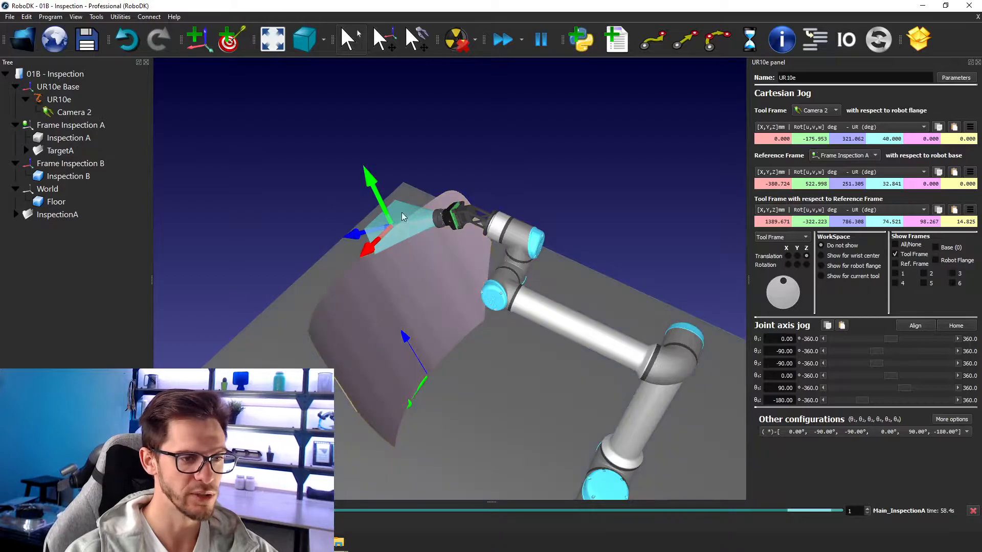
key("alt")
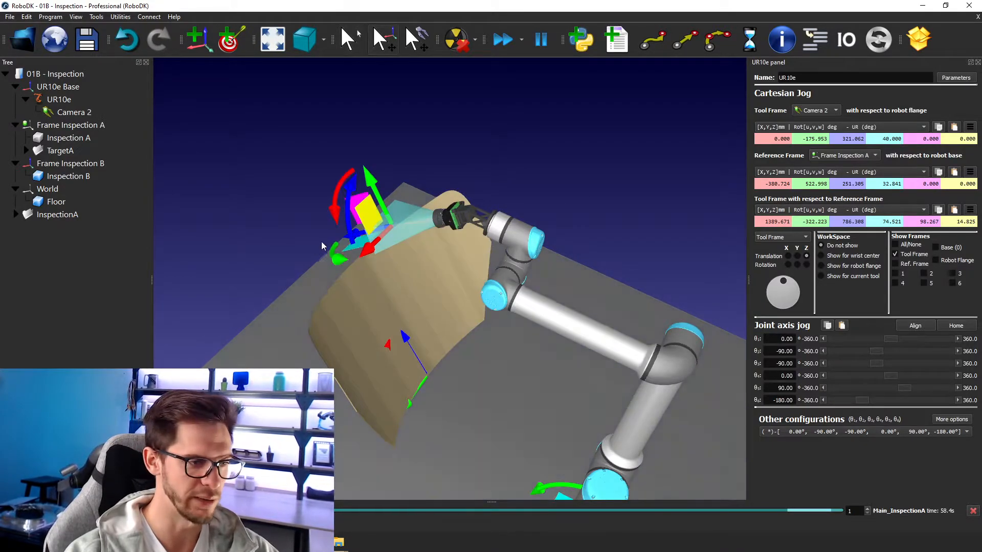
left_click_drag(351, 240, 337, 323, "alt")
key("alt")
Start Teach Target(s) on Surface and add three targets in a row along the far edge of the Inspection B part.
left_click(42, 17)
left_click(82, 64)
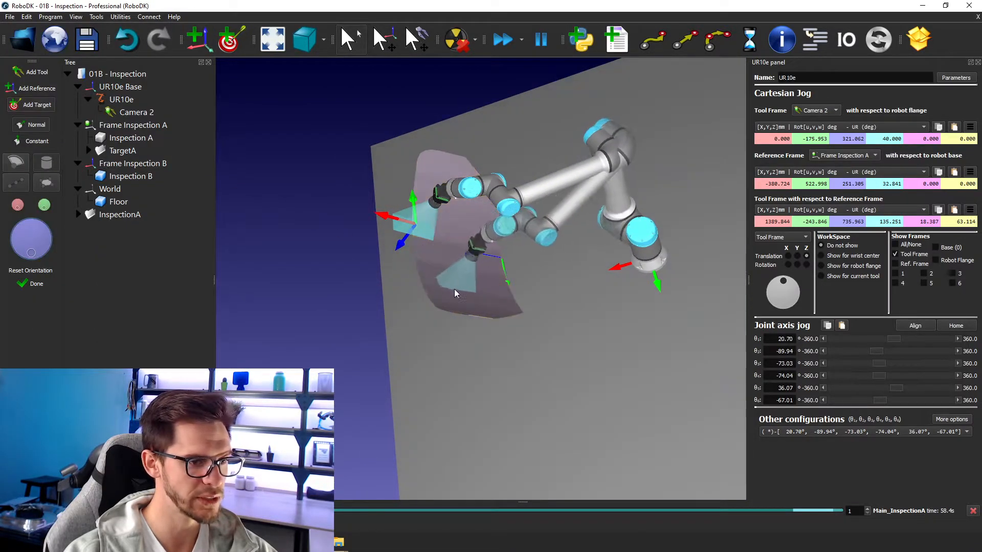
left_click_drag(450, 303, 432, 317)
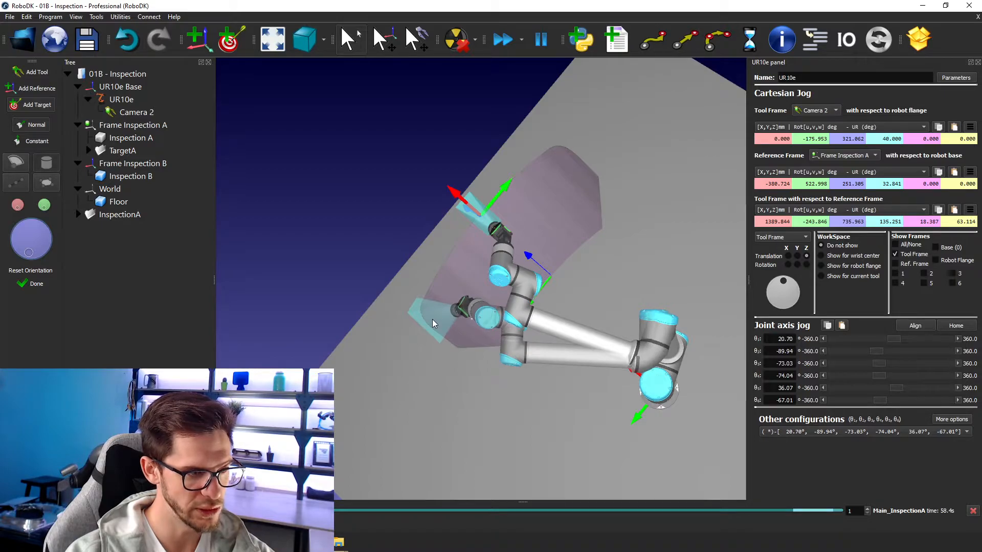
left_click(431, 319)
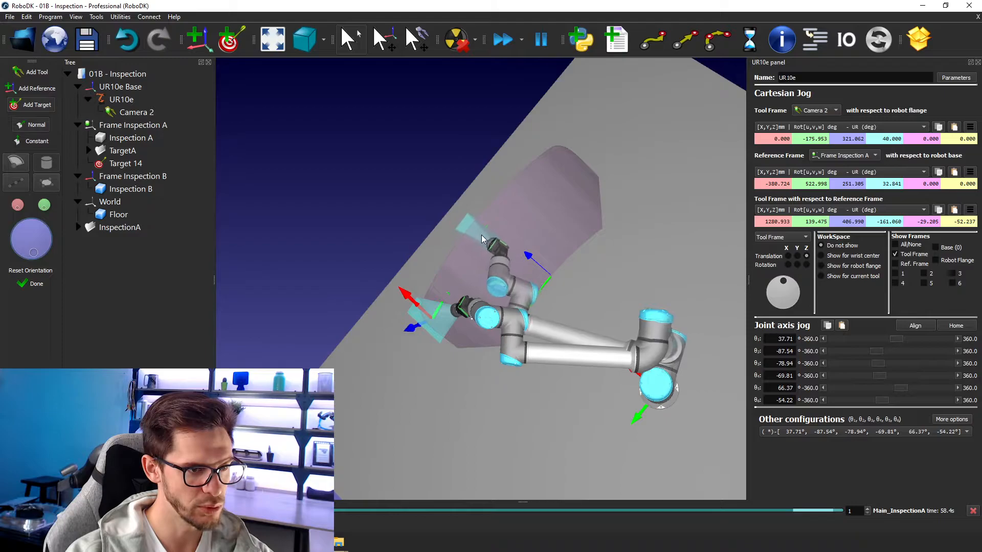
left_click(482, 235)
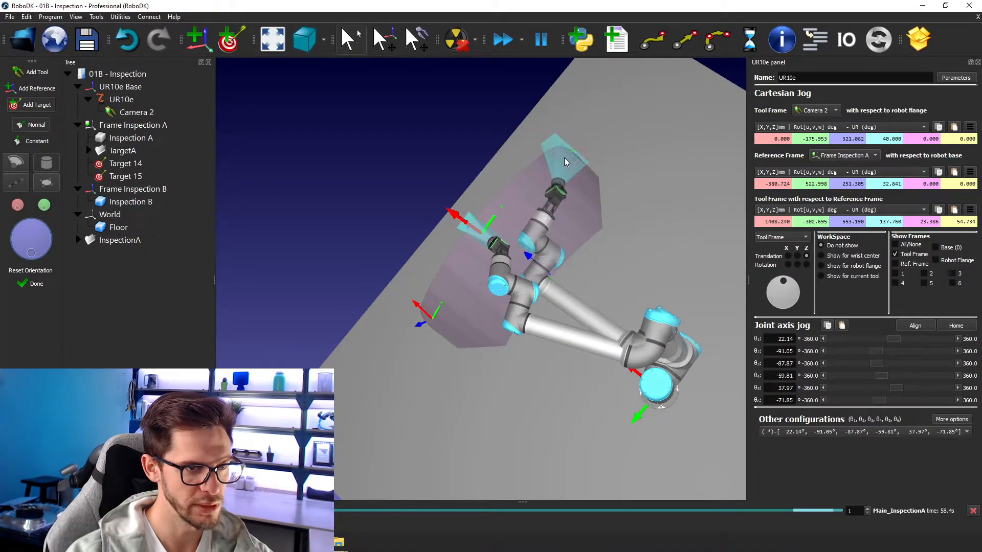
left_click(561, 152)
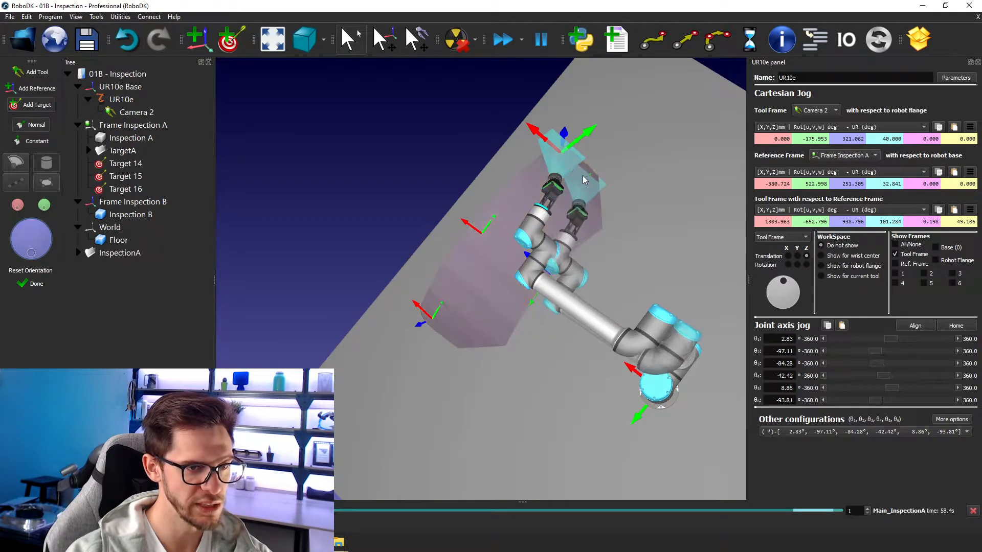
Add a second row of three surface targets across the middle of the Inspection B part.
left_click(587, 174)
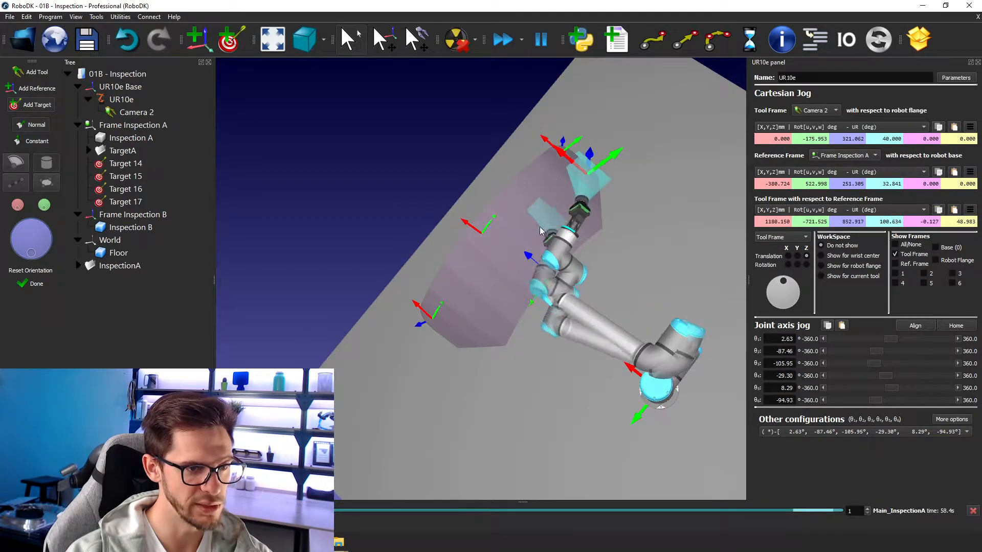
left_click(511, 260)
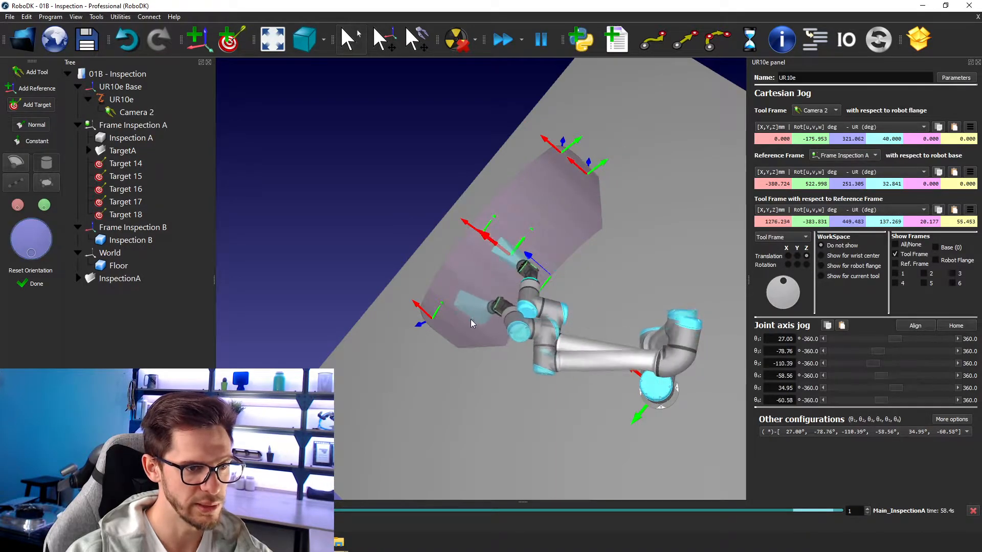
left_click(455, 344)
Add a third row of three targets along the edge of the Inspection B part nearest the robot, and finish teaching.
right_click_drag(487, 342, 413, 204)
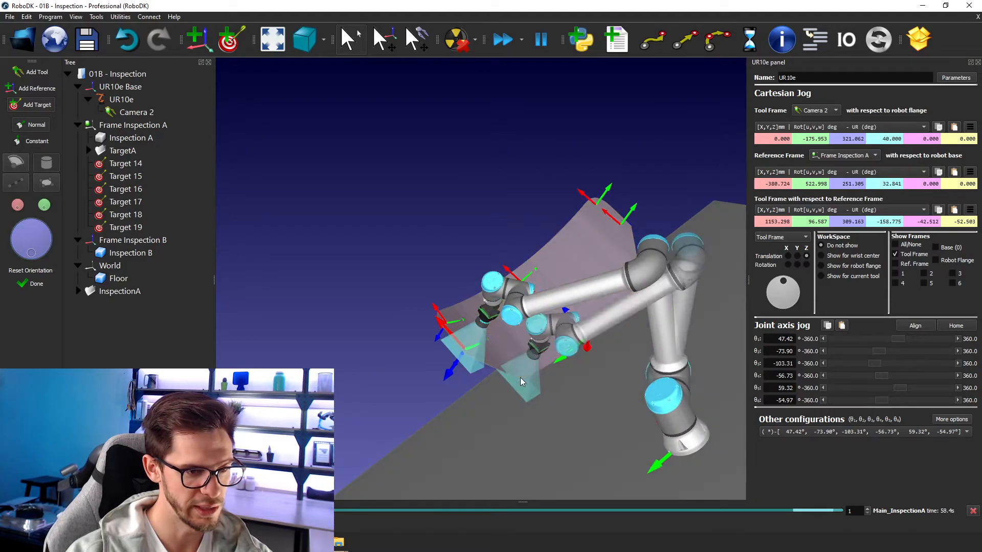
left_click(518, 376)
right_click_drag(561, 348, 550, 426)
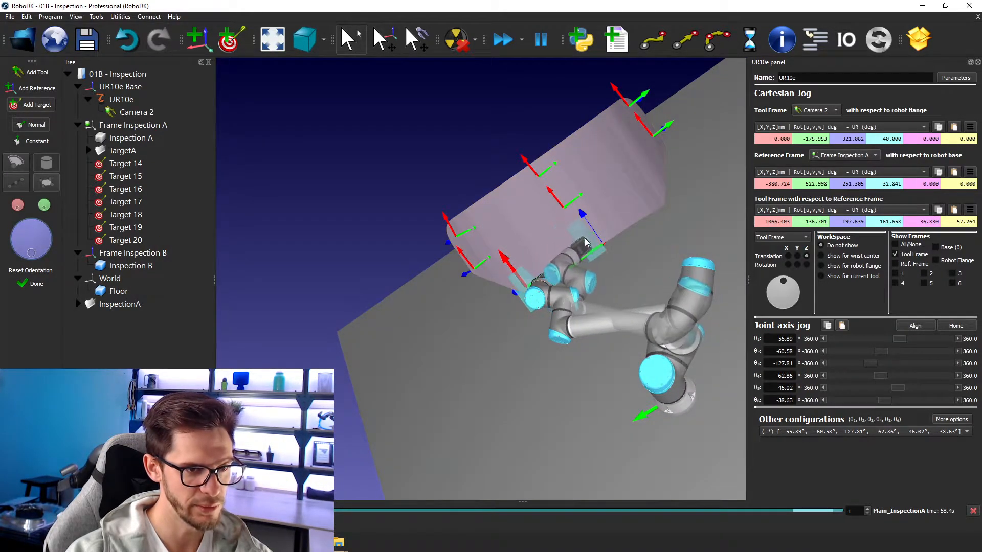
left_click(590, 239)
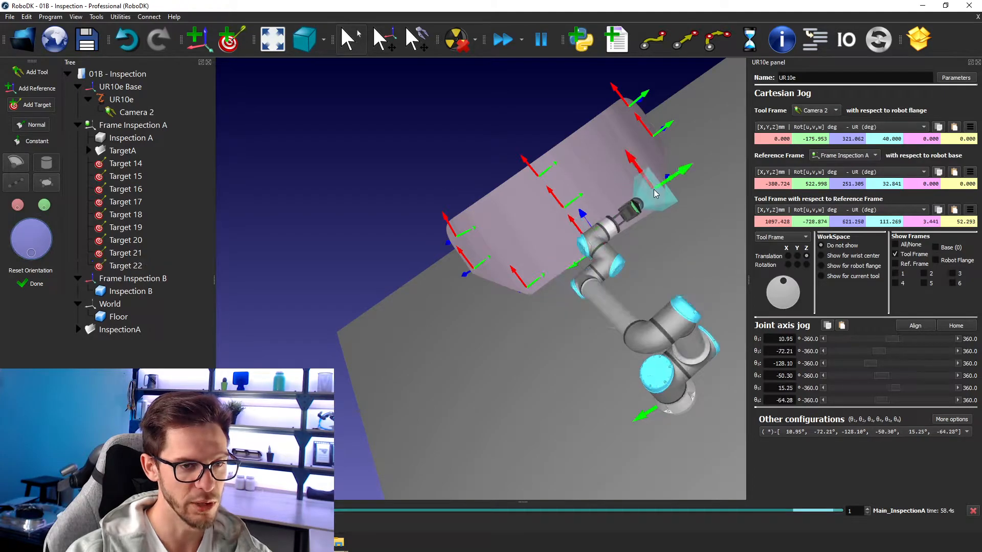
left_click(654, 189)
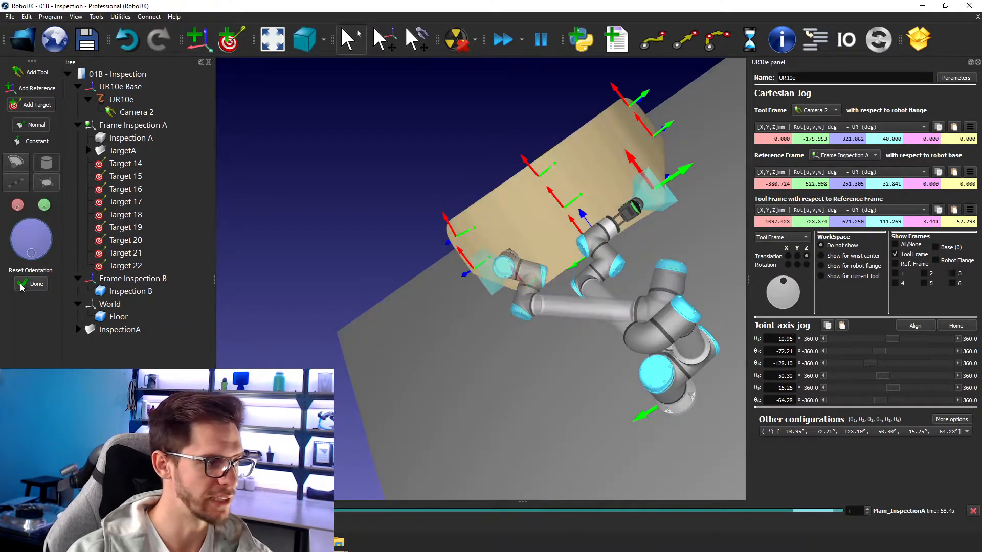
left_click(22, 288)
Move the robot through Target 14 to Target 22 to check the camera pose at each one.
right_click_drag(509, 244, 609, 163)
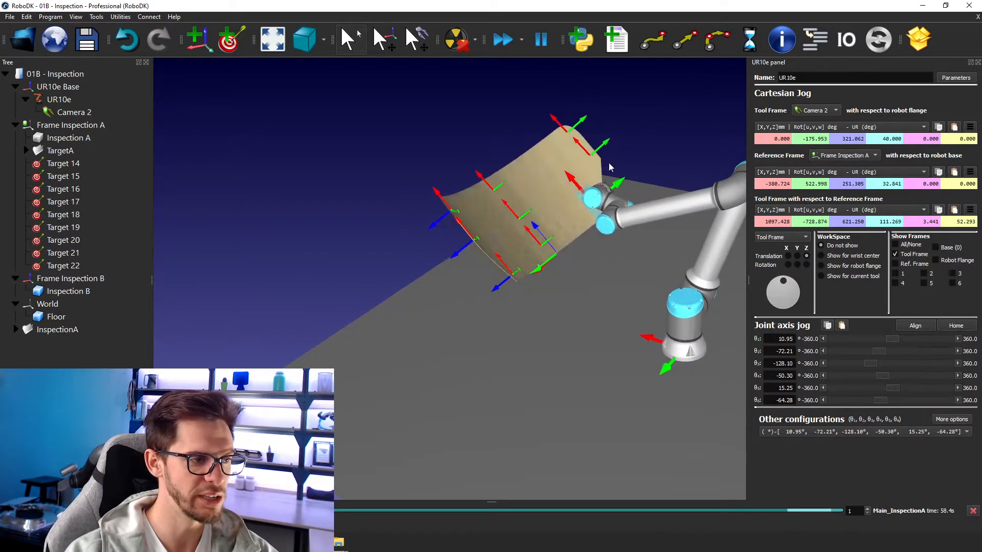
left_click(63, 165)
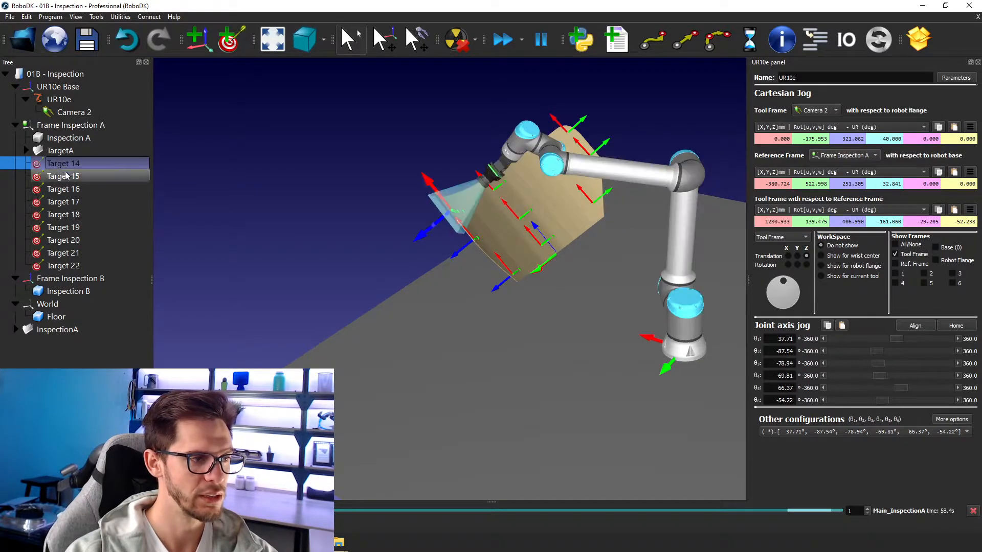
left_click(65, 176)
left_click(66, 190)
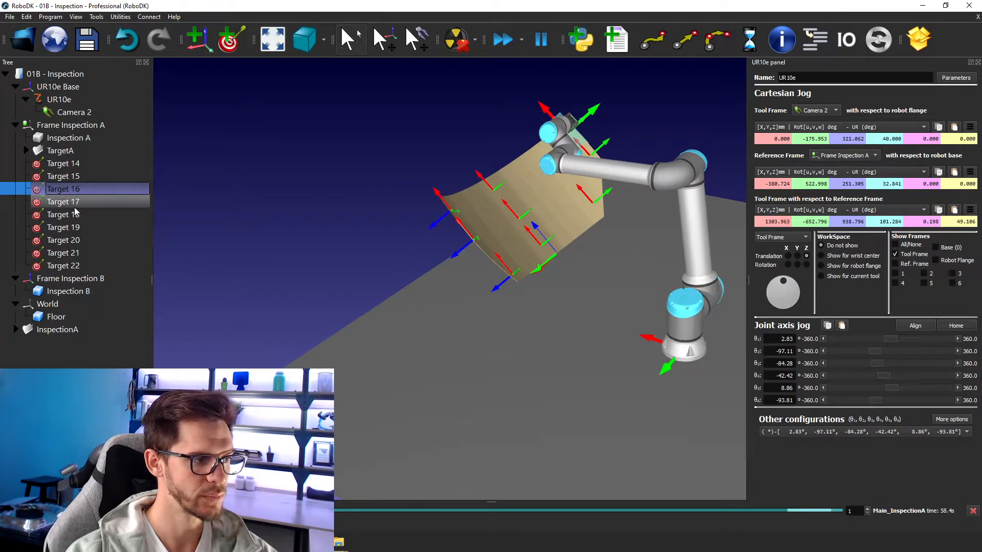
left_click(67, 203)
left_click(69, 215)
left_click(72, 229)
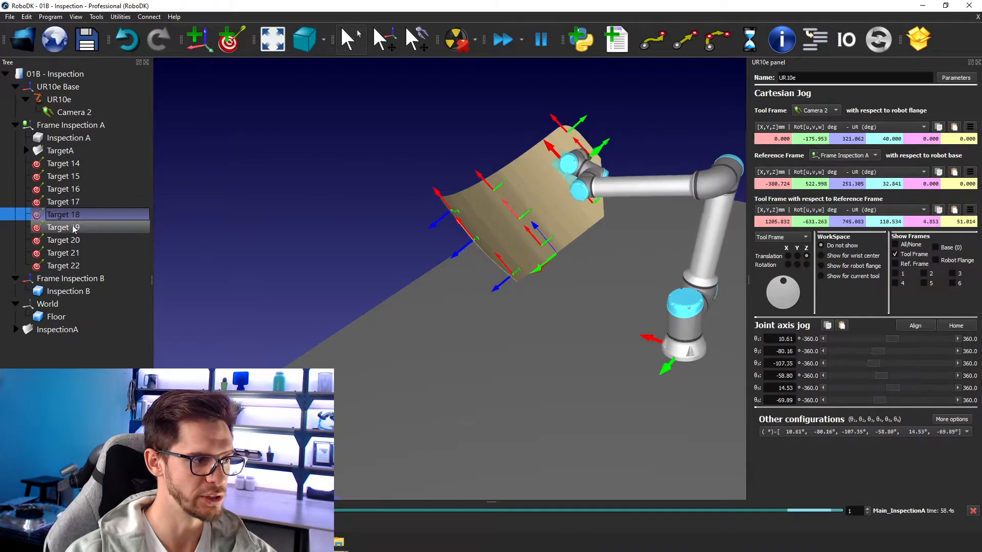
left_click(81, 241)
left_click(87, 254)
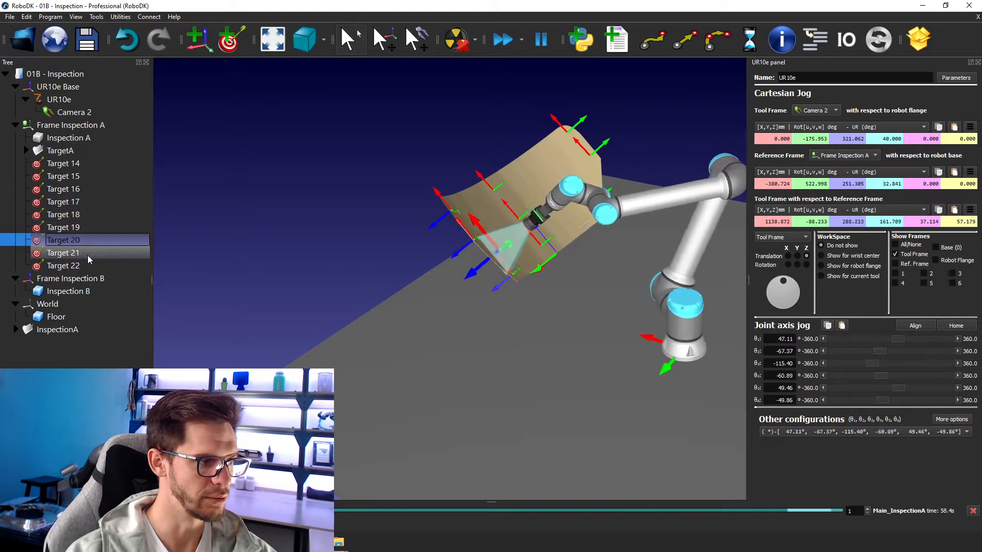
left_click(93, 266)
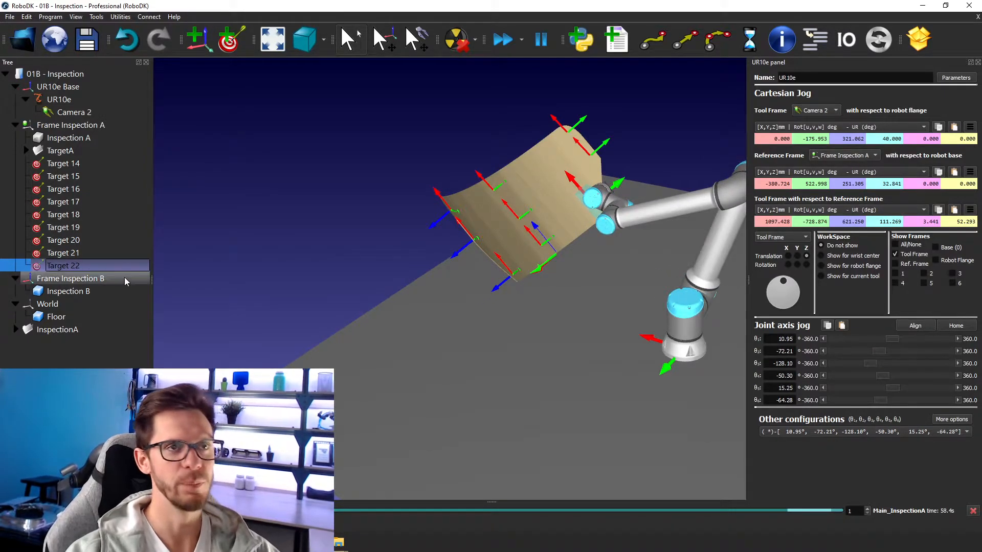
Close the UR10e panel and make Frame Inspection A visible in the 3D view.
left_click_drag(444, 278, 617, 170)
left_click(978, 61)
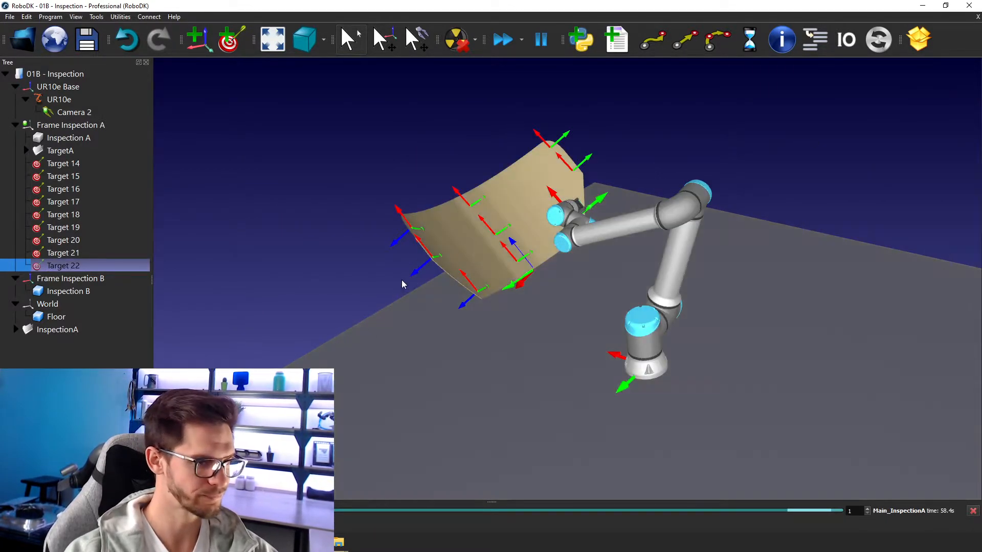
middle_click_drag(411, 255, 399, 259)
mouse_move(398, 262)
left_mouse_down()
mouse_move(401, 228)
mouse_move(432, 234)
left_mouse_up()
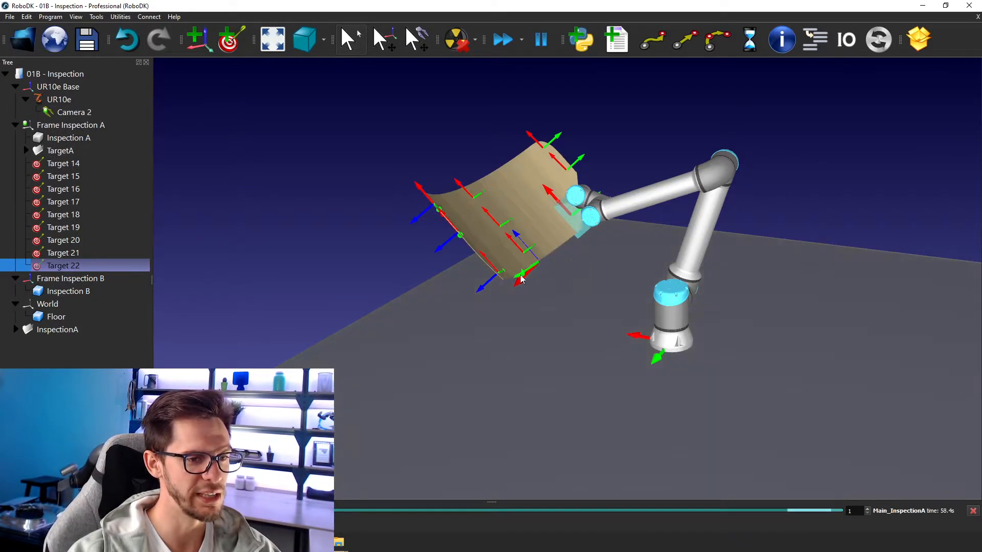
right_click(74, 124)
left_click(99, 137)
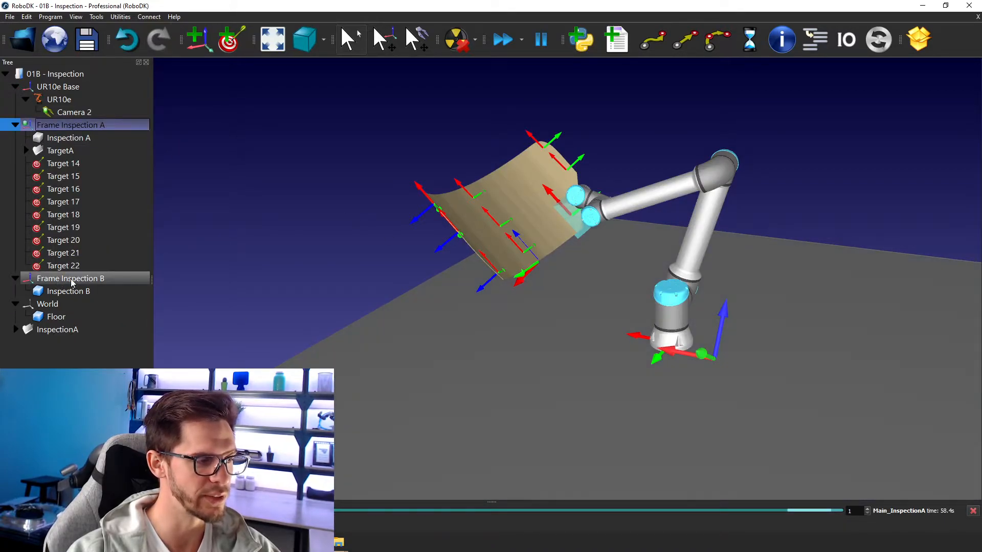
Try to move Target 14 through Target 22 from Frame Inspection A into Frame Inspection B.
double_click(66, 164)
left_click(83, 265, "shift")
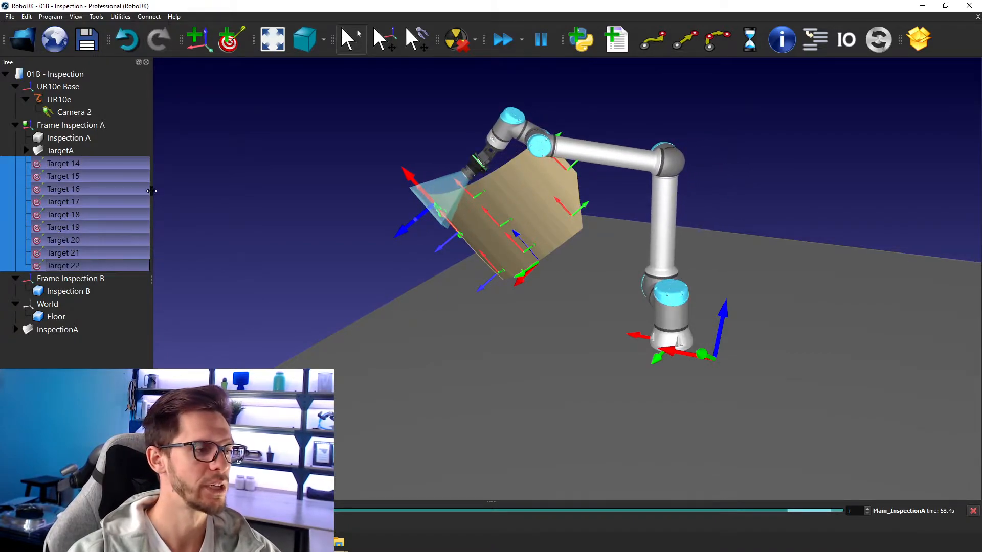
left_click_drag(51, 270, 86, 282)
left_click_drag(266, 245, 451, 275)
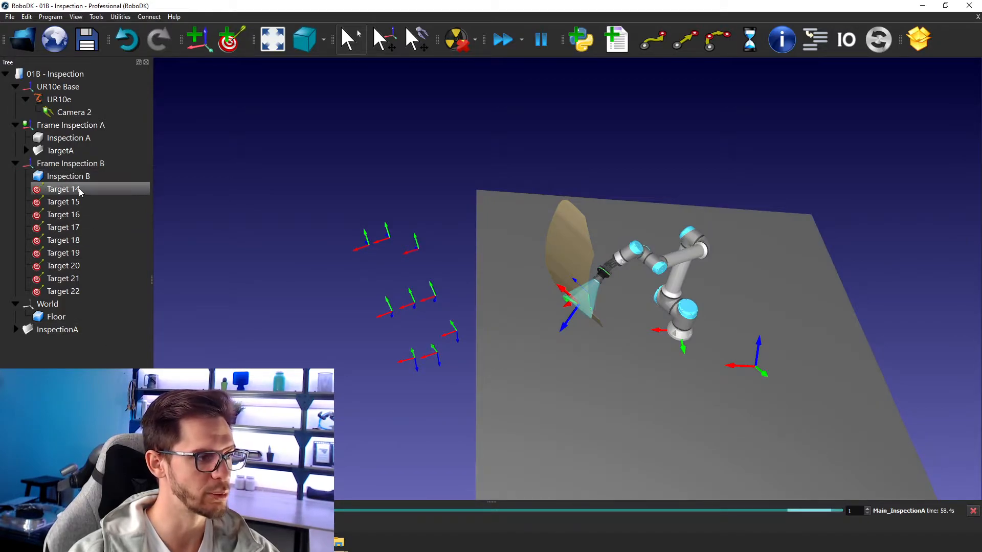
Return Target 14 through Target 22 from Frame Inspection B to Frame Inspection A.
left_click(61, 189)
left_click(63, 291, "shift")
left_click_drag(45, 185, 67, 126)
middle_click_drag(702, 370, 560, 362)
middle_click_drag(442, 308, 408, 299)
right_click_drag(408, 298, 389, 295)
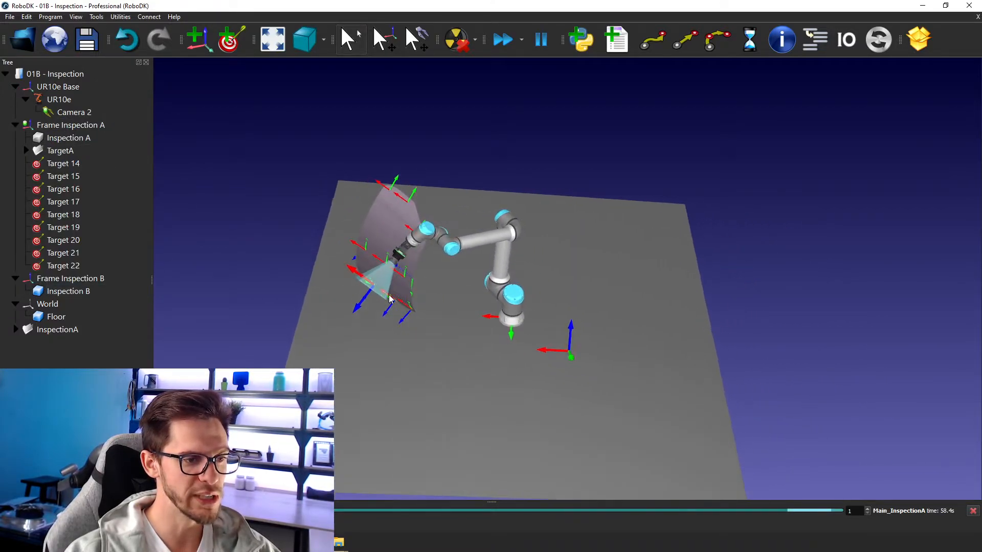
scroll(389, 299, "up", 2)
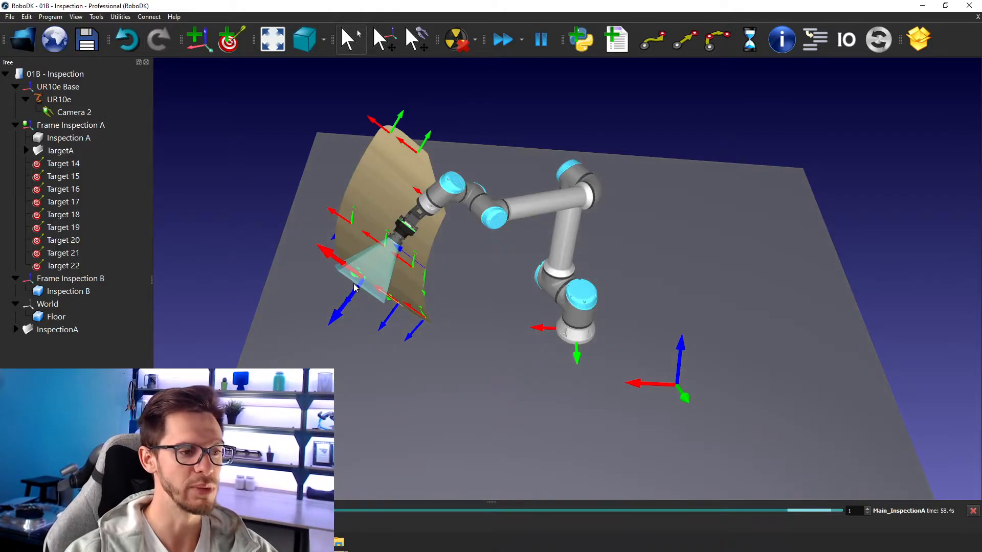
Try again to place only the nine new targets under Frame Inspection B, leaving the TargetA folder out.
left_click(93, 266)
left_click(84, 154, "shift")
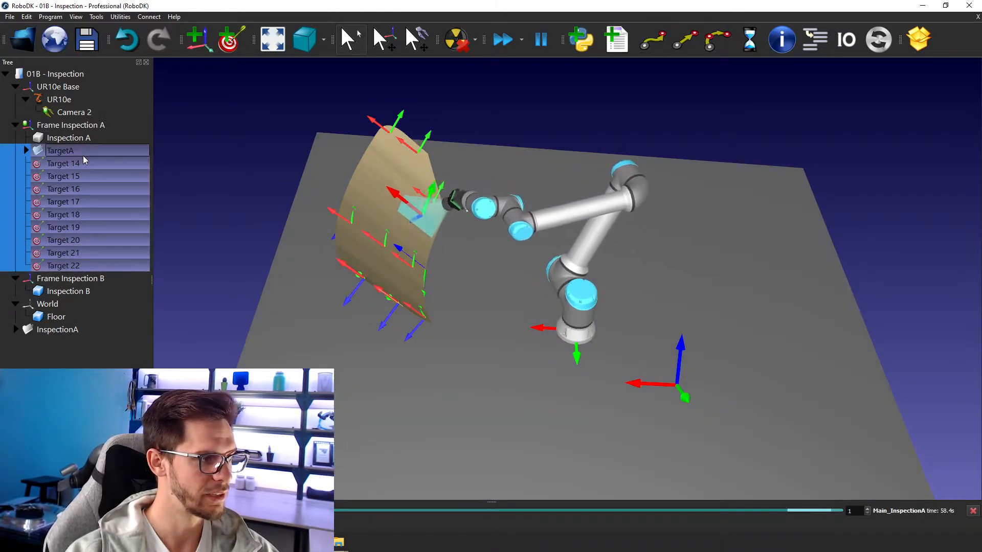
left_click(57, 163, "shift")
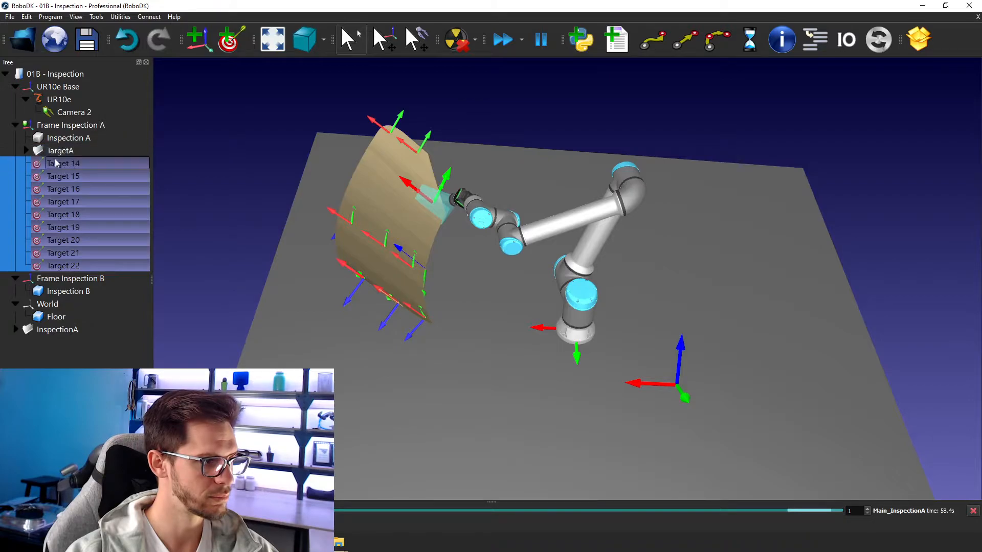
left_click_drag(57, 266, 93, 278)
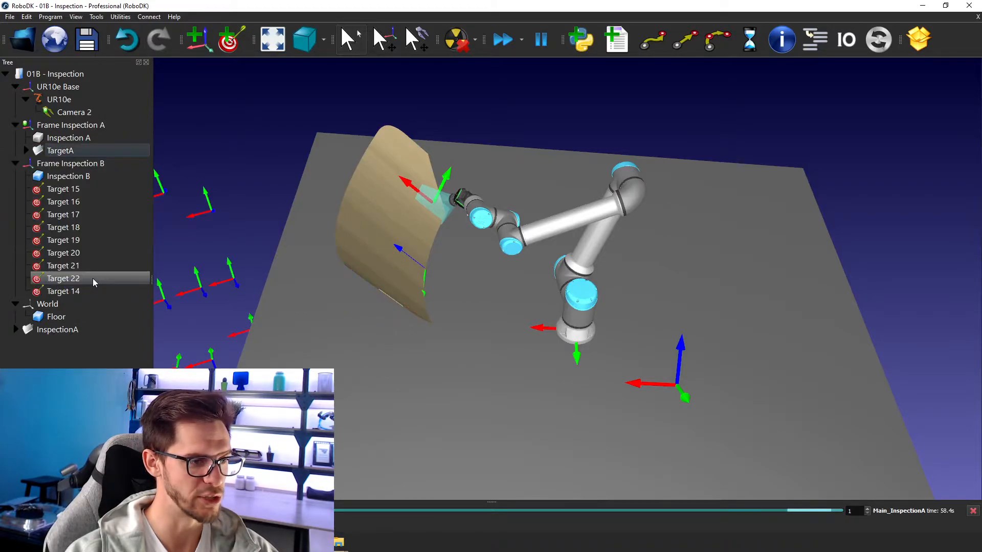
Move all nine targets back out of Frame Inspection B into Frame Inspection A.
scroll(447, 262, "down", 5)
scroll(346, 323, "up", 3)
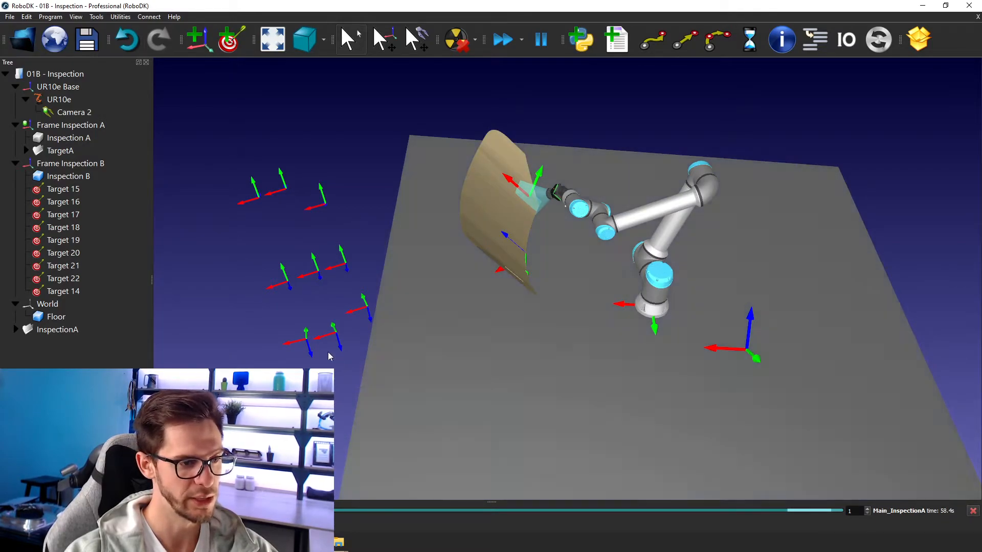
left_click(130, 190)
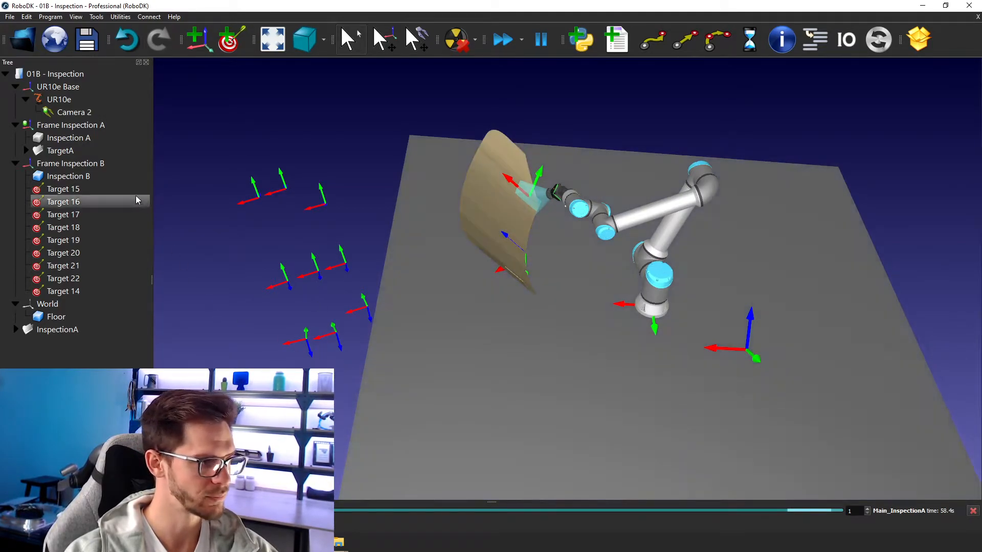
left_click(94, 291, "shift")
left_click_drag(62, 194, 65, 129)
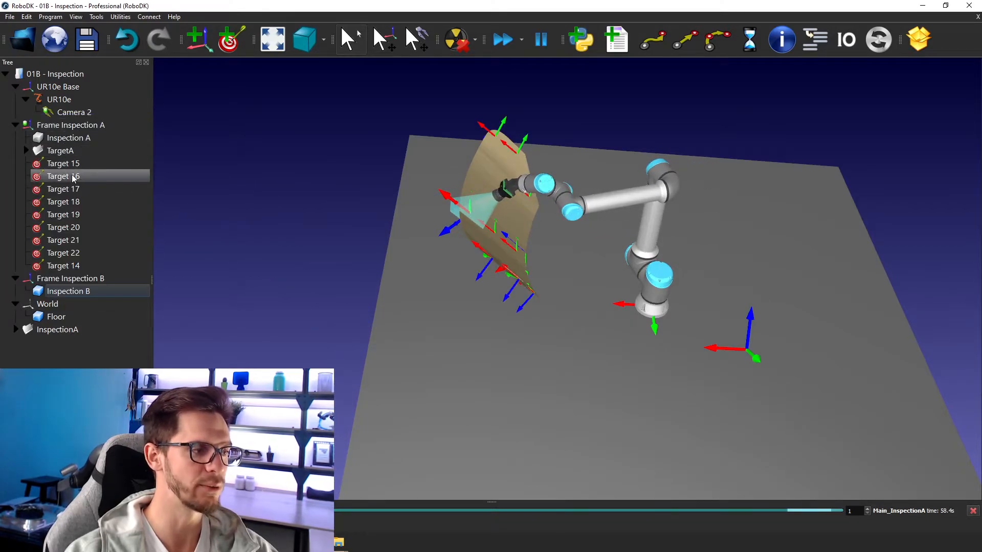
Change the support of all nine new targets to Frame Inspection B and move the robot to Target 15.
left_click(90, 260, "shift")
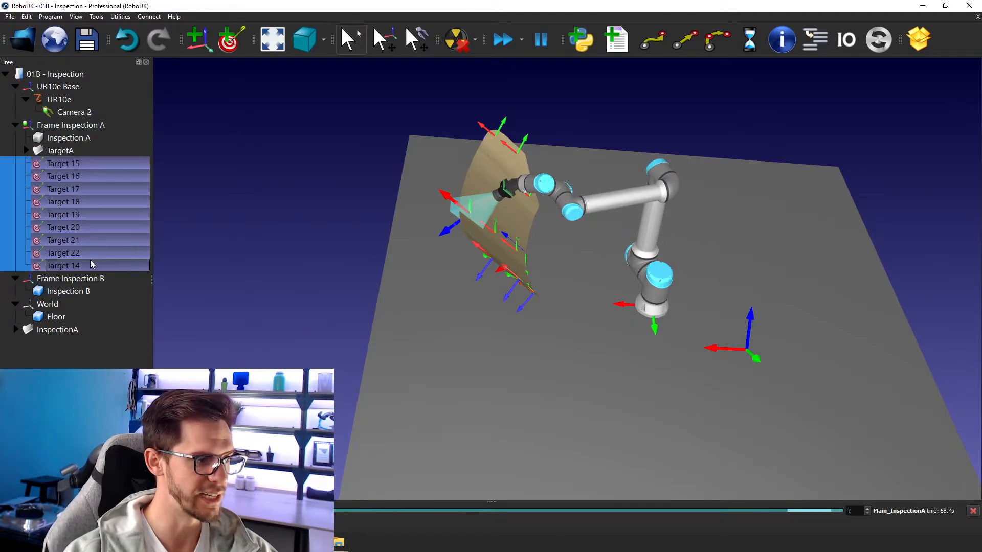
right_click(94, 180)
mouse_move(223, 249)
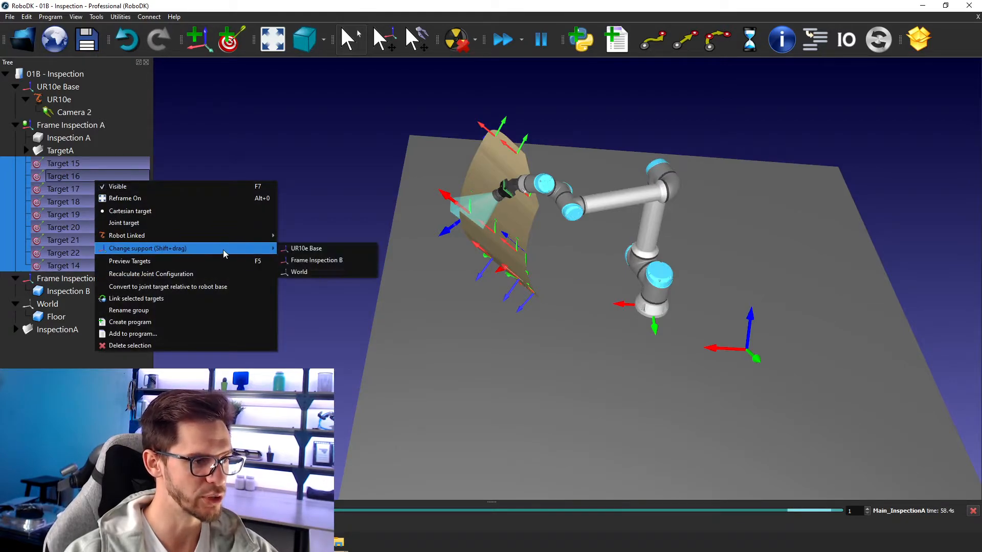
left_click(346, 261)
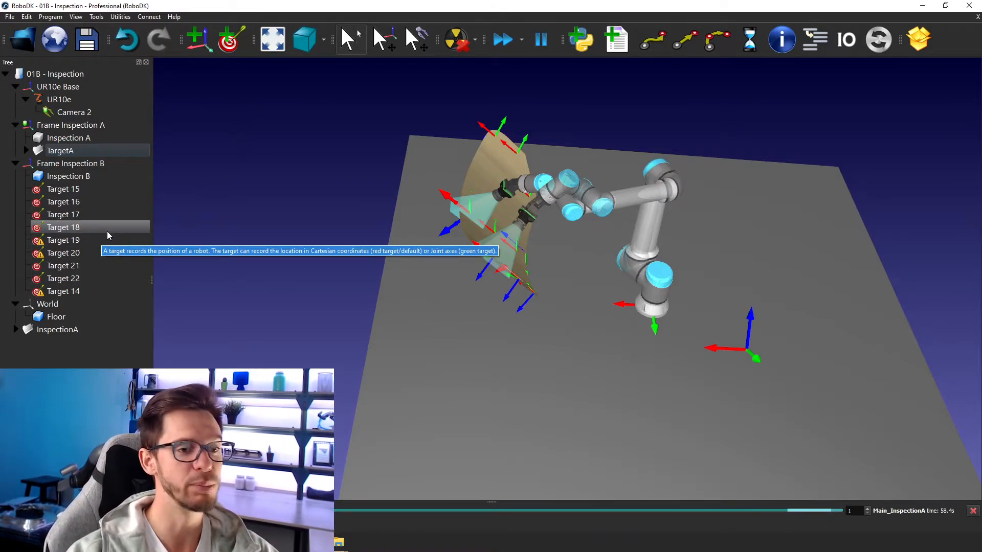
left_click(77, 192)
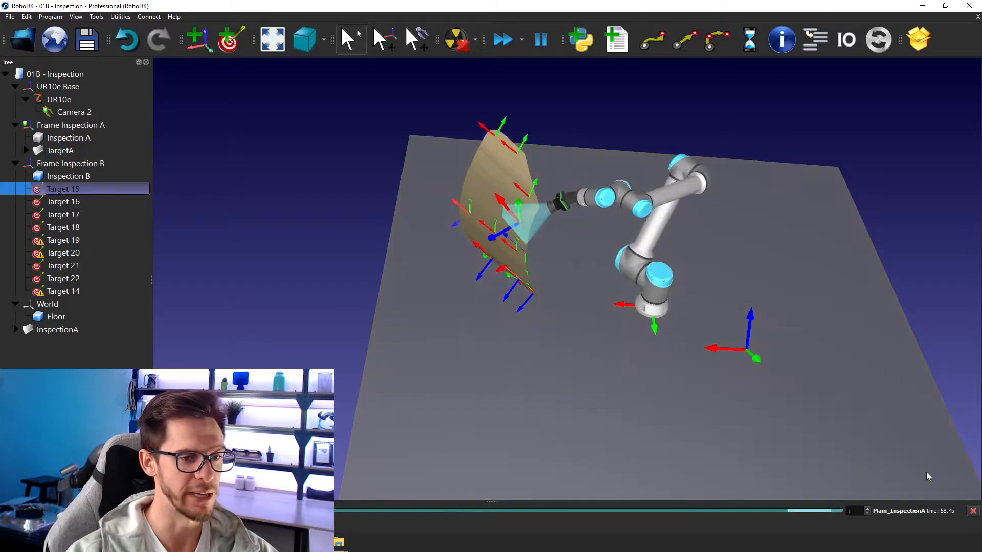
double_click(76, 190)
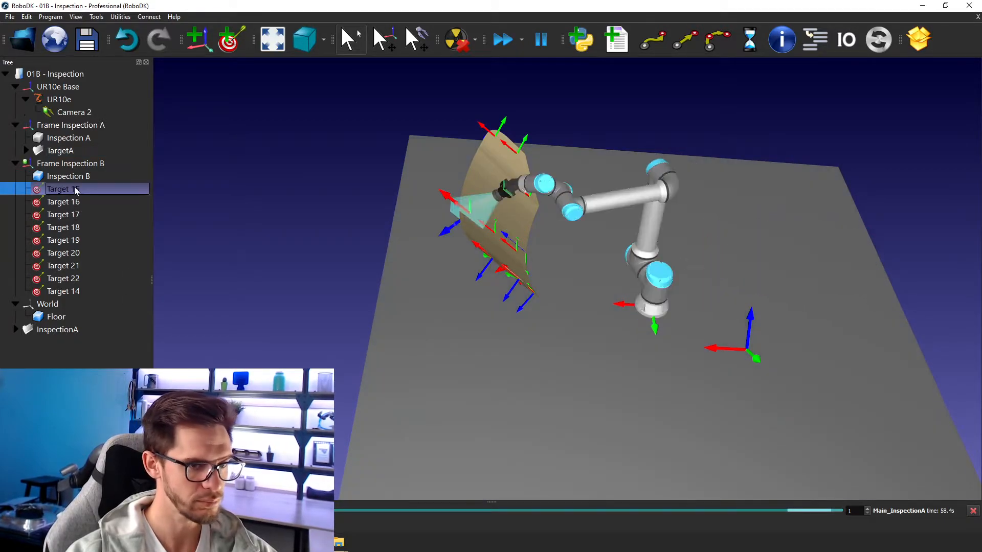
Rename the nine targets under Frame Inspection B as a group with the base name InspectB.
left_click(97, 291, "shift")
right_click(97, 291)
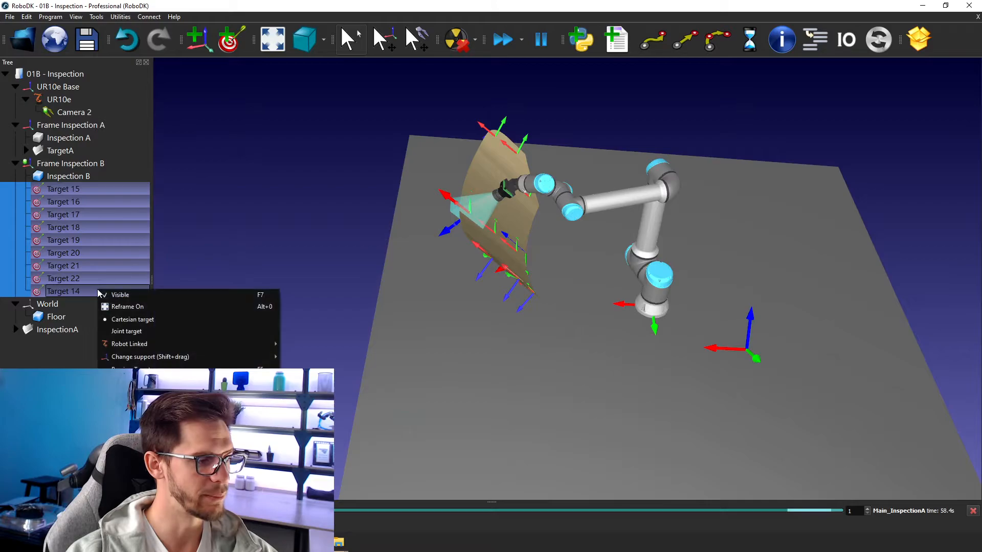
left_click(130, 370)
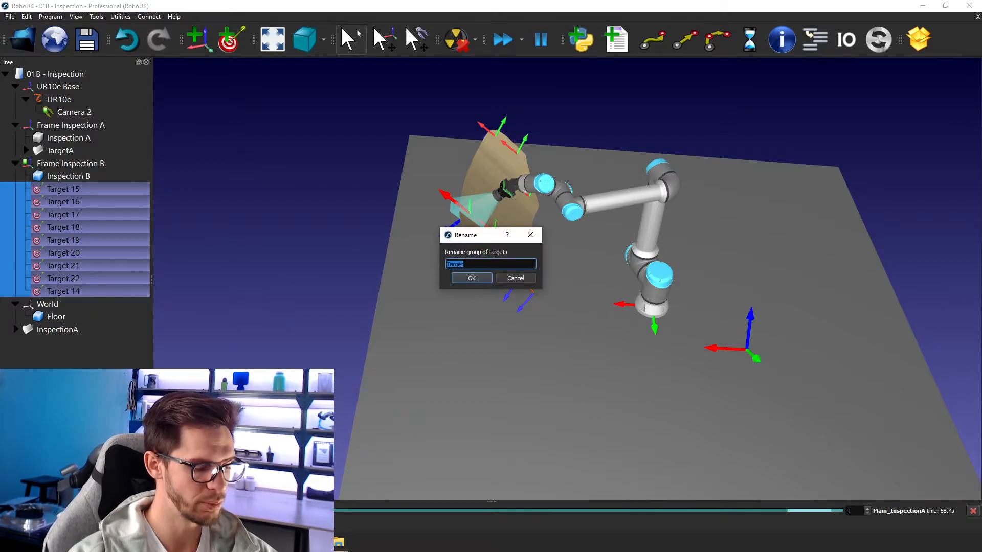
type("InspectB")
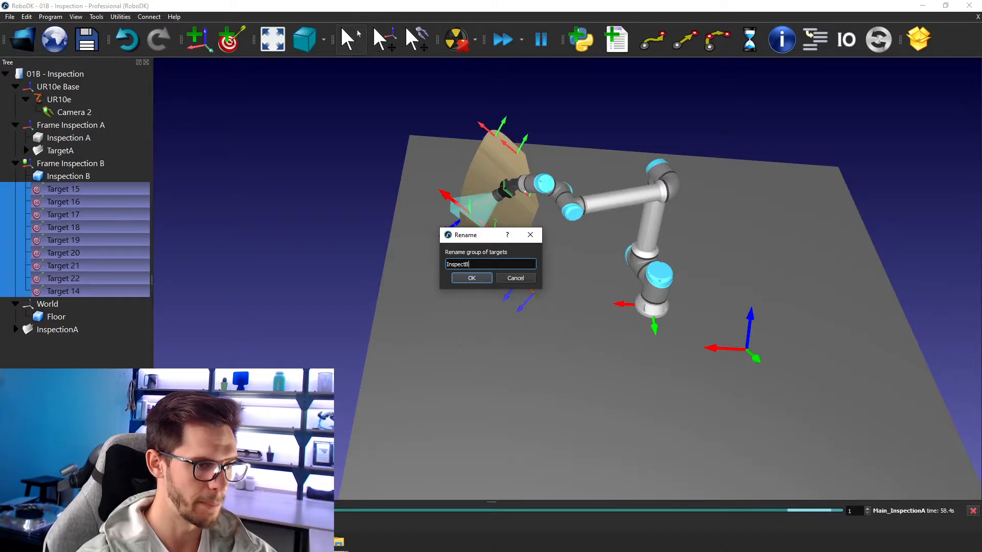
key("Return")
left_click(131, 378)
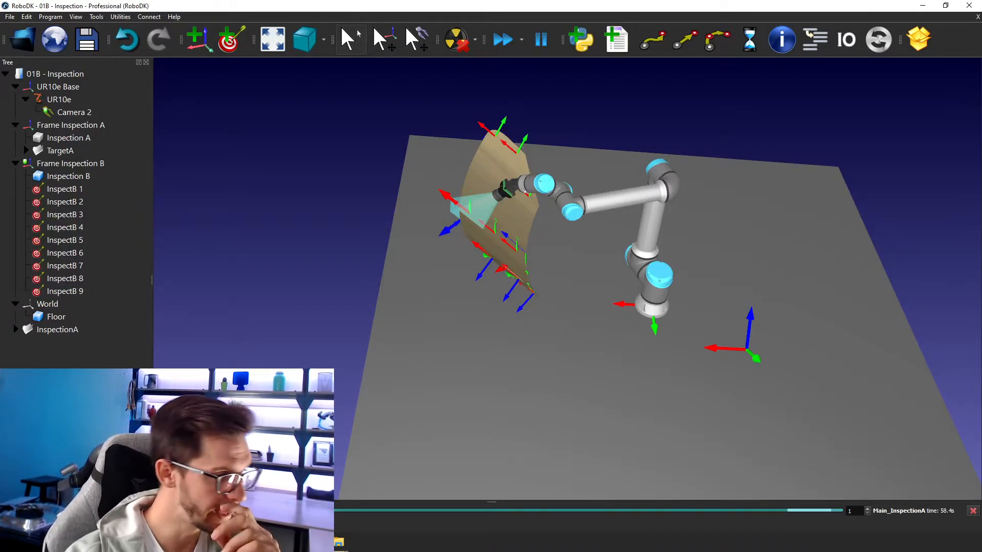
Examine how the nine InspectB targets are placed and oriented on the Inspection B part.
right_click_drag(606, 306, 511, 357)
scroll(557, 234, "up", 4)
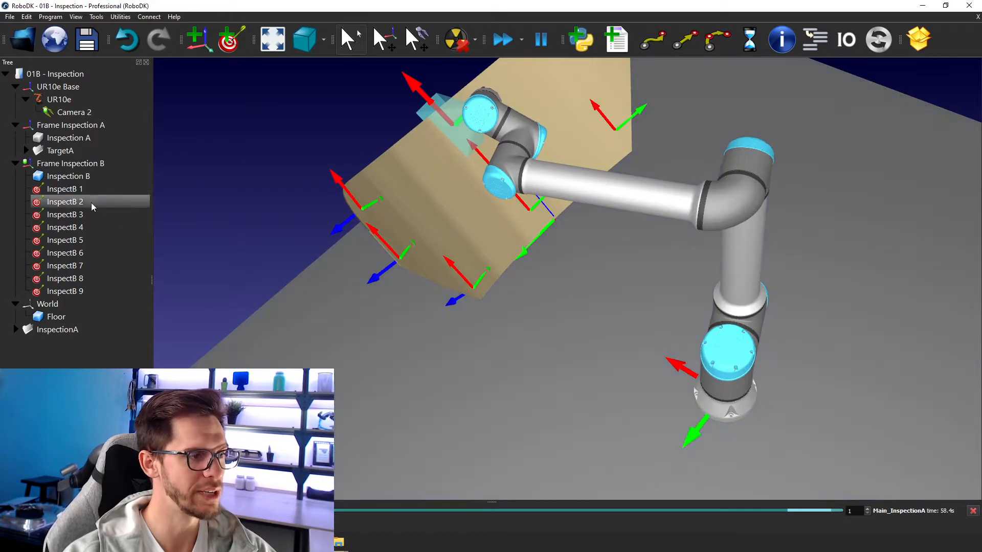
left_click(90, 189)
left_click(80, 292, "shift")
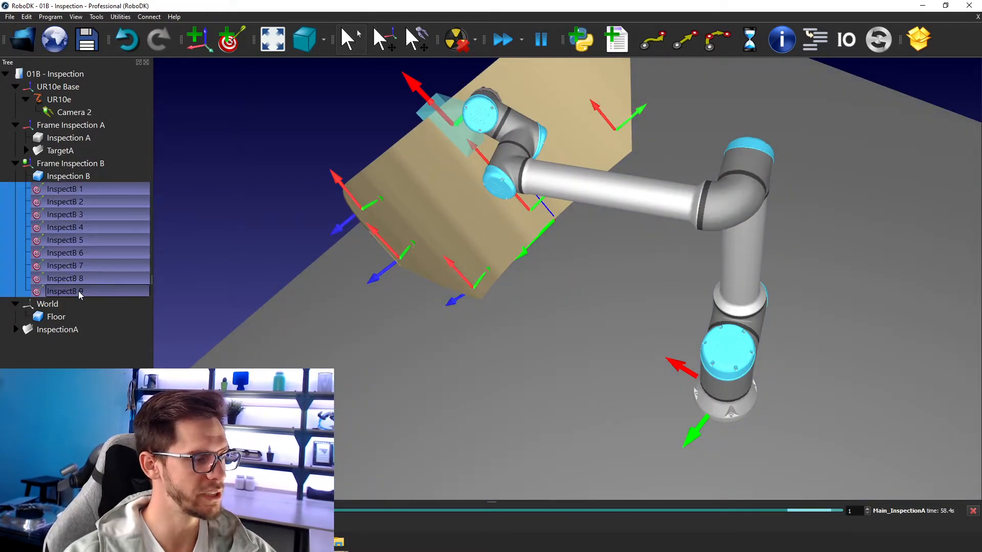
right_click(96, 266)
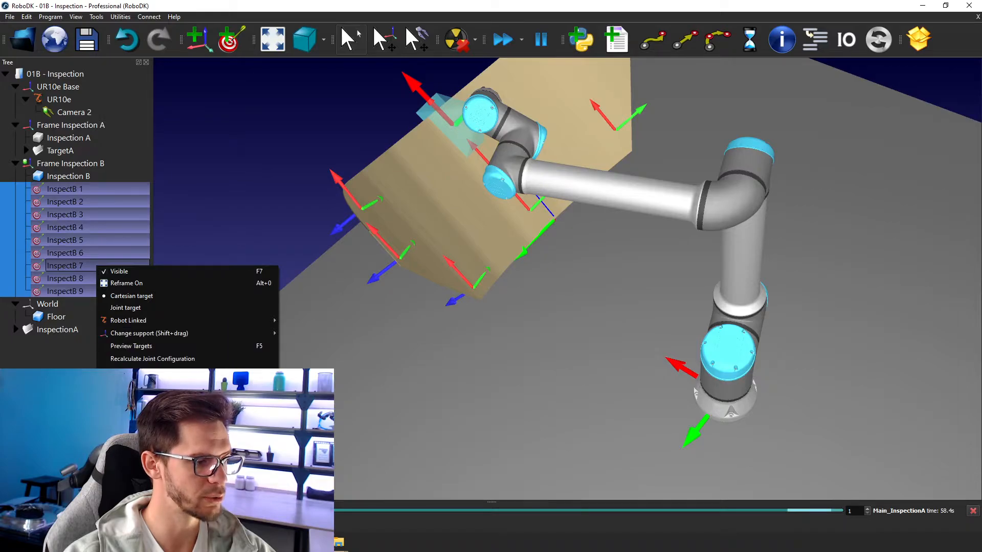
left_click(297, 180)
scroll(293, 182, "down", 1)
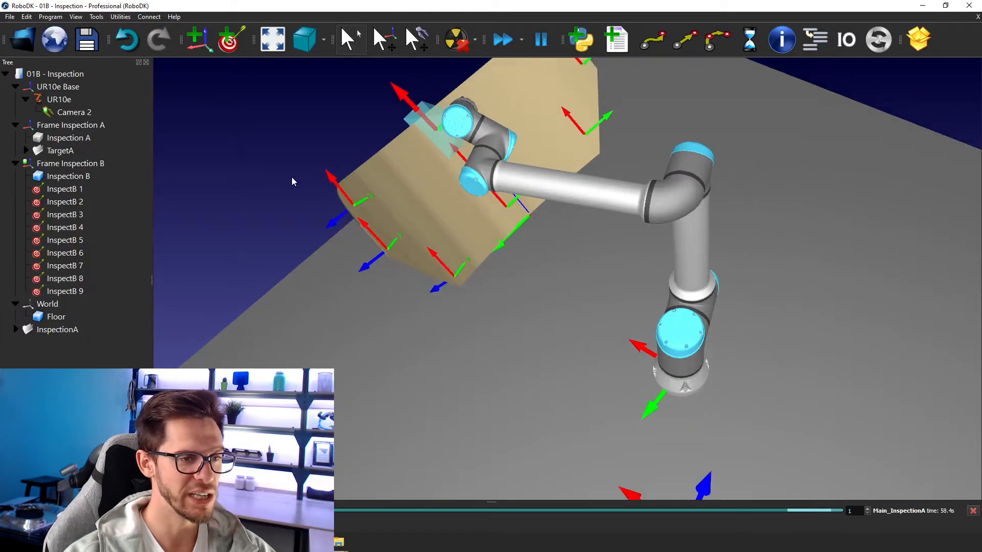
middle_click_drag(373, 187, 378, 305)
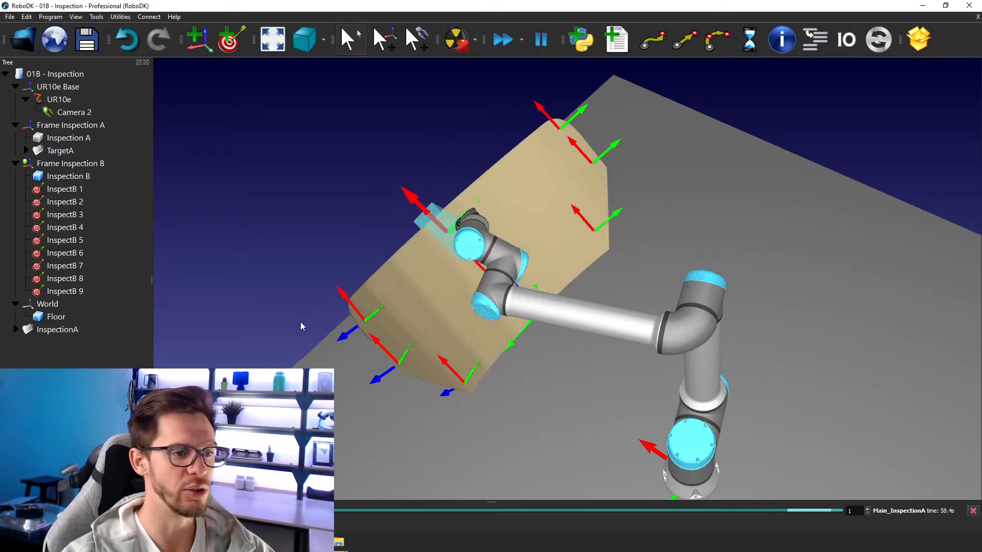
right_click_drag(376, 267, 434, 280)
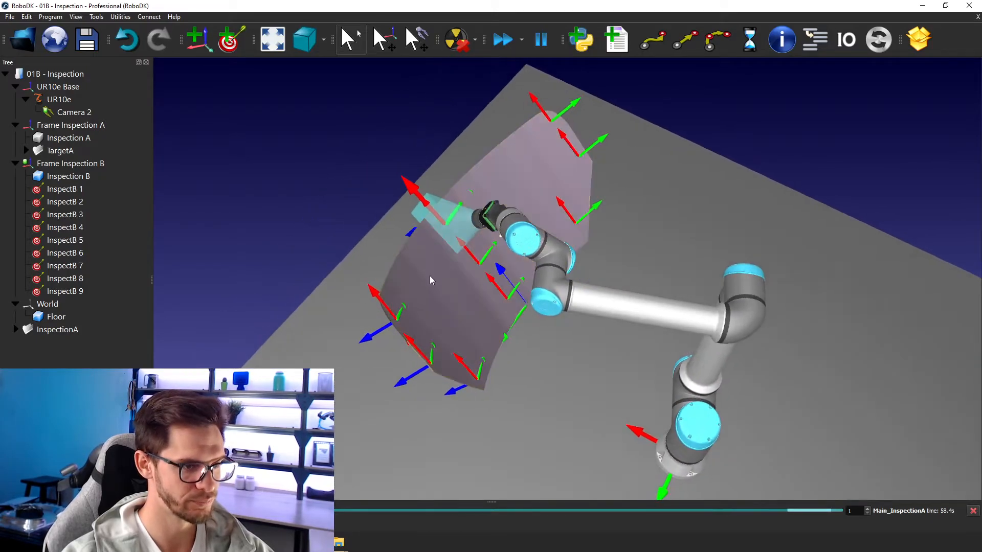
scroll(420, 290, "up", 3)
left_click(77, 188)
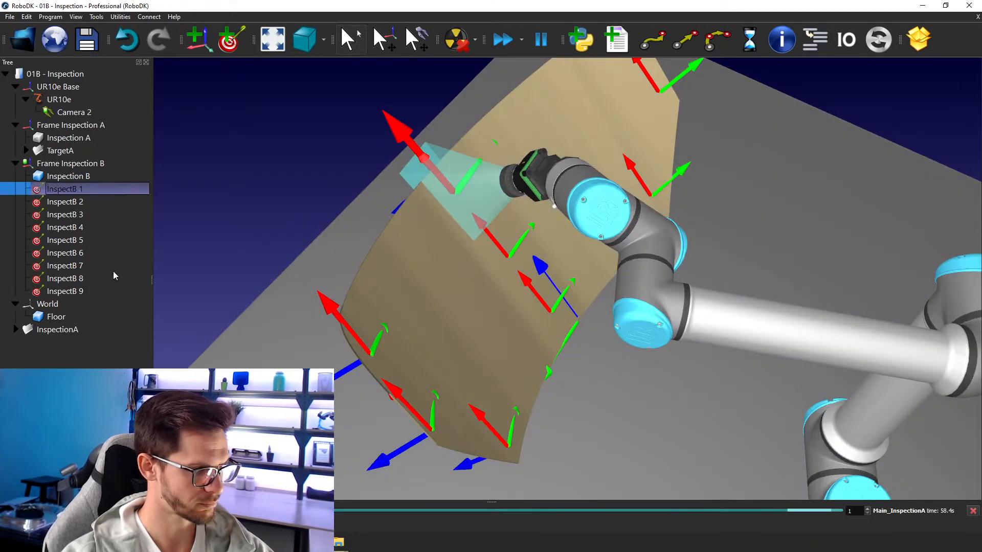
left_click(117, 291, "shift")
left_click(259, 206)
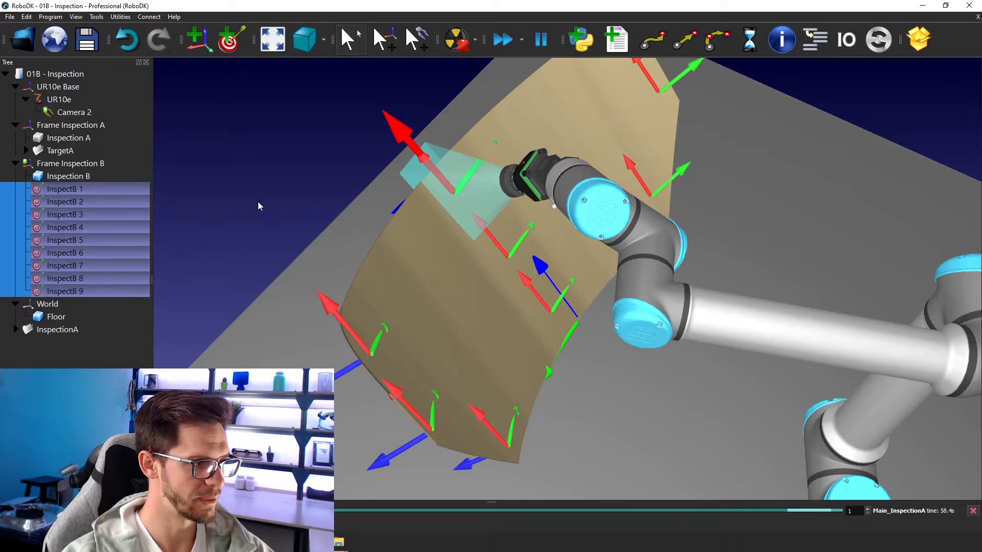
Create a new robot program and name it InspectB.
left_click(616, 41)
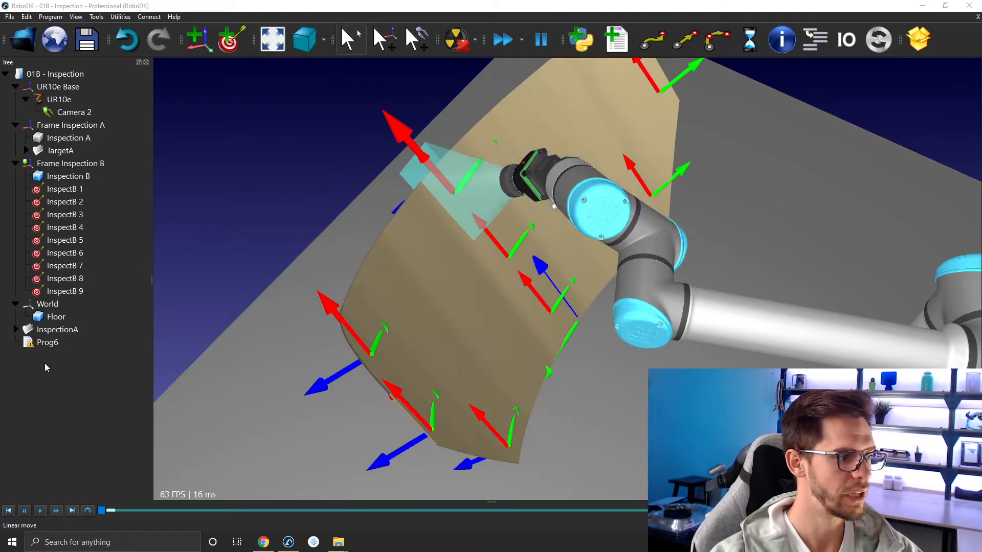
left_click(48, 341)
left_click(48, 342)
type("Insp")
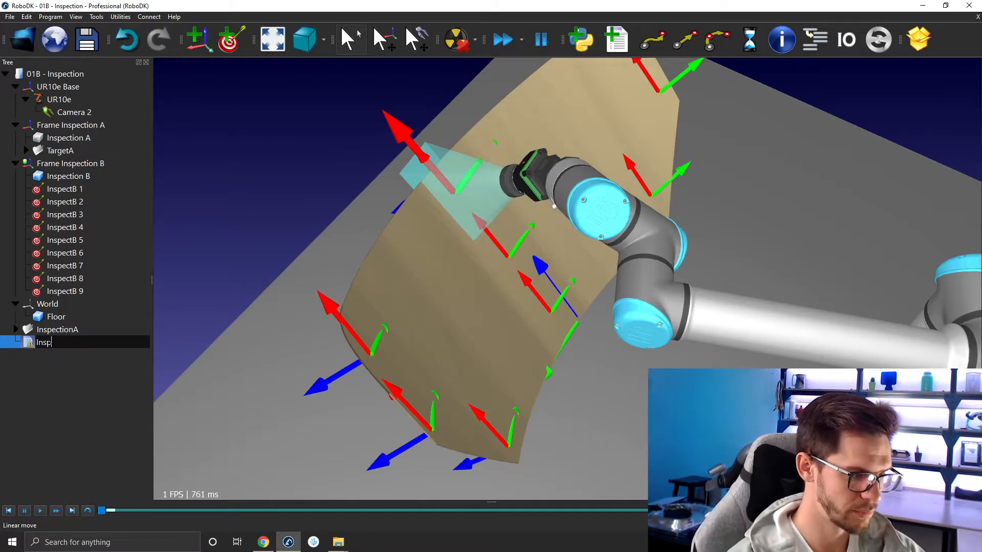
type("ectB")
key("Return")
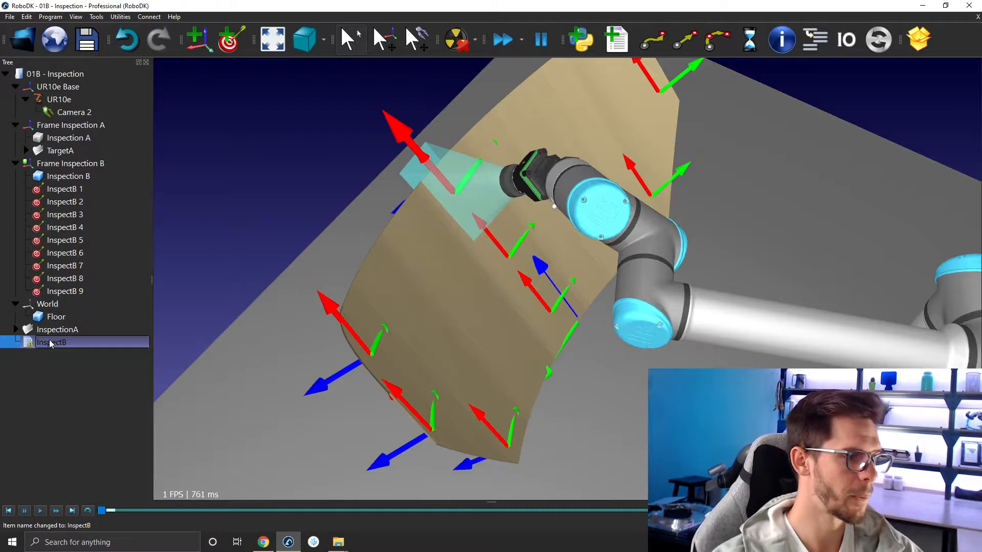
Add a linear move to target InspectB 1 in the InspectB program.
left_click(108, 188)
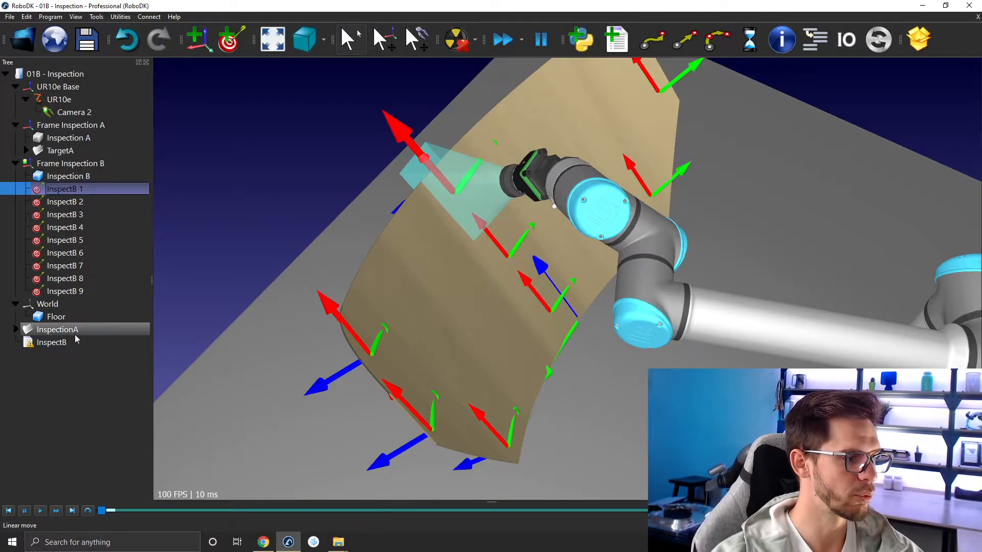
left_click(51, 342, "ctrl")
left_click(685, 39)
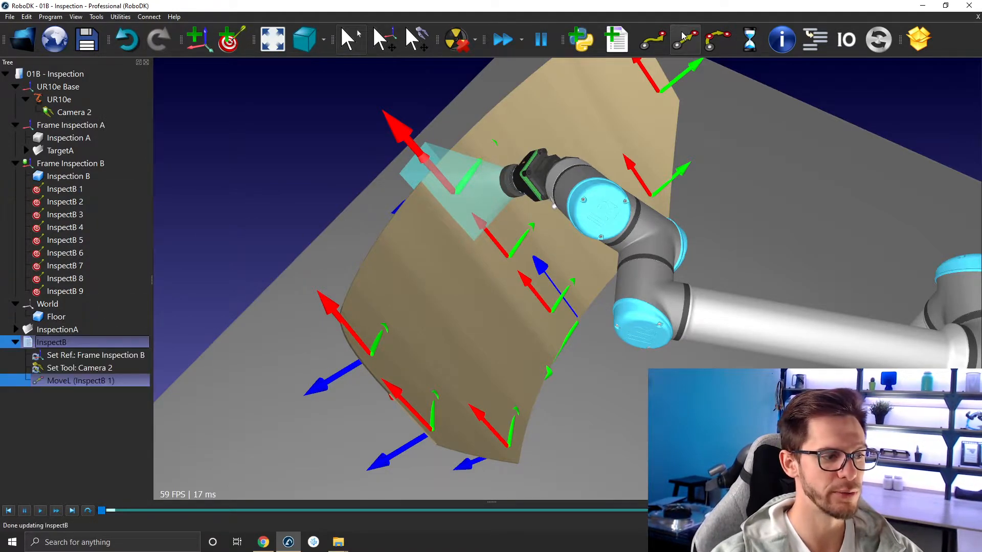
left_click(273, 184)
scroll(433, 214, "down", 2)
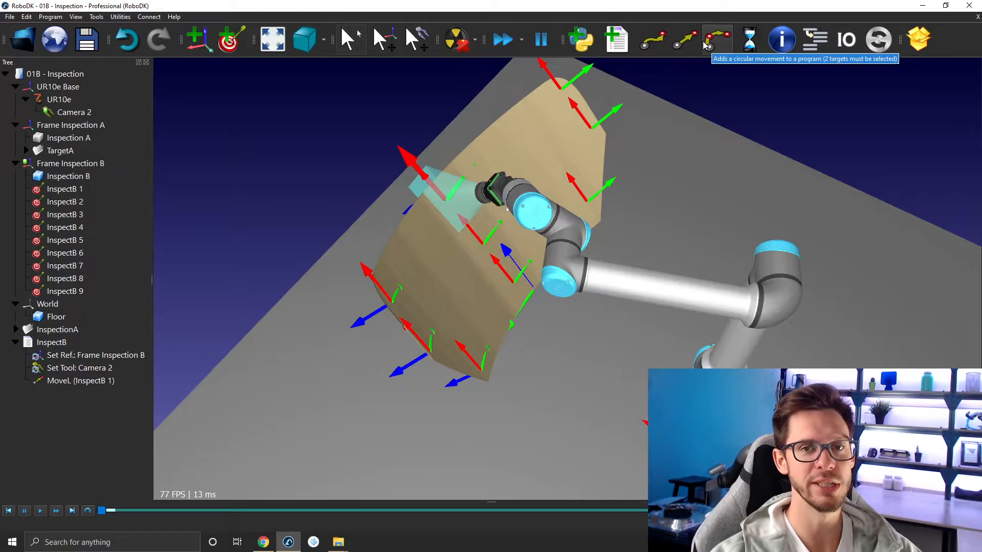
Try adding a circular move without targets to the InspectB program and delete it again.
left_click(717, 47)
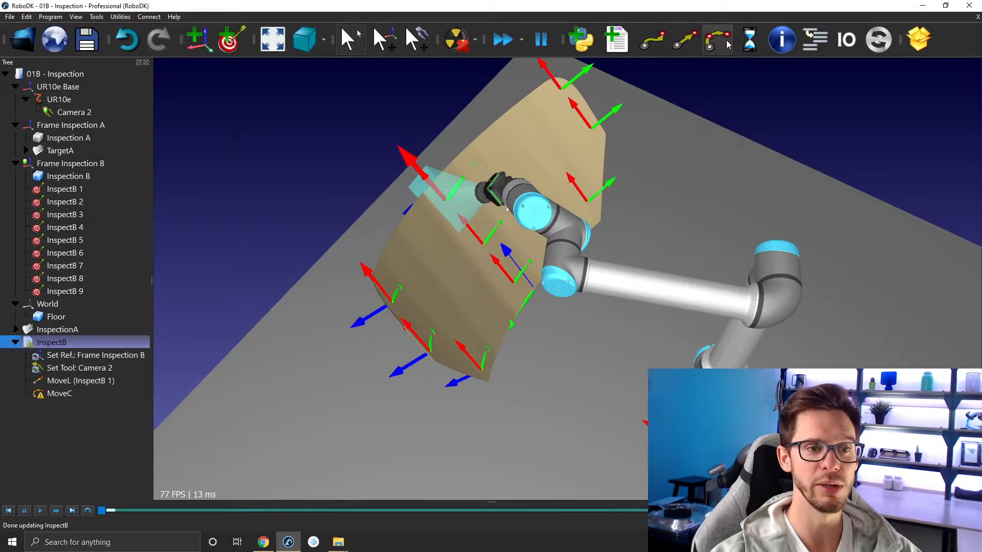
left_click(61, 394)
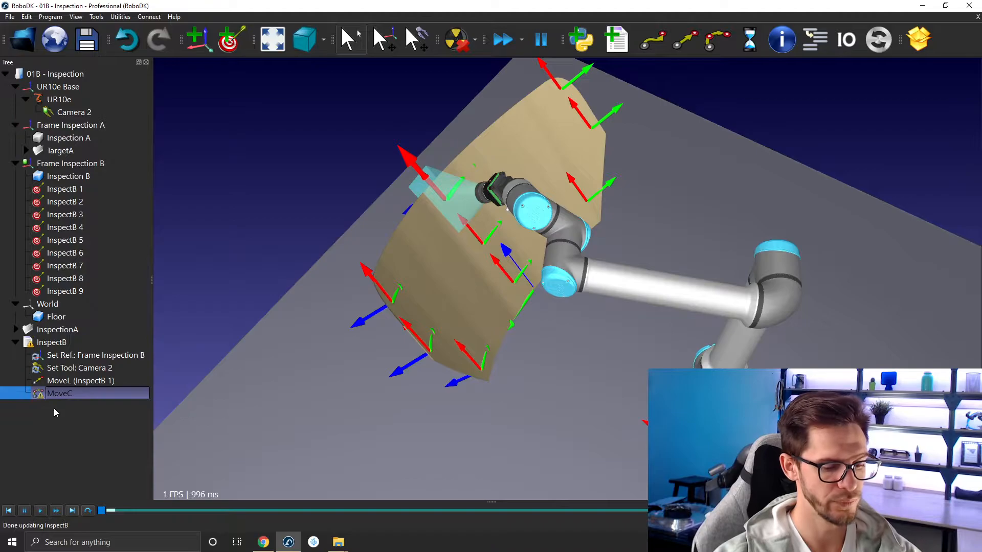
key("Delete")
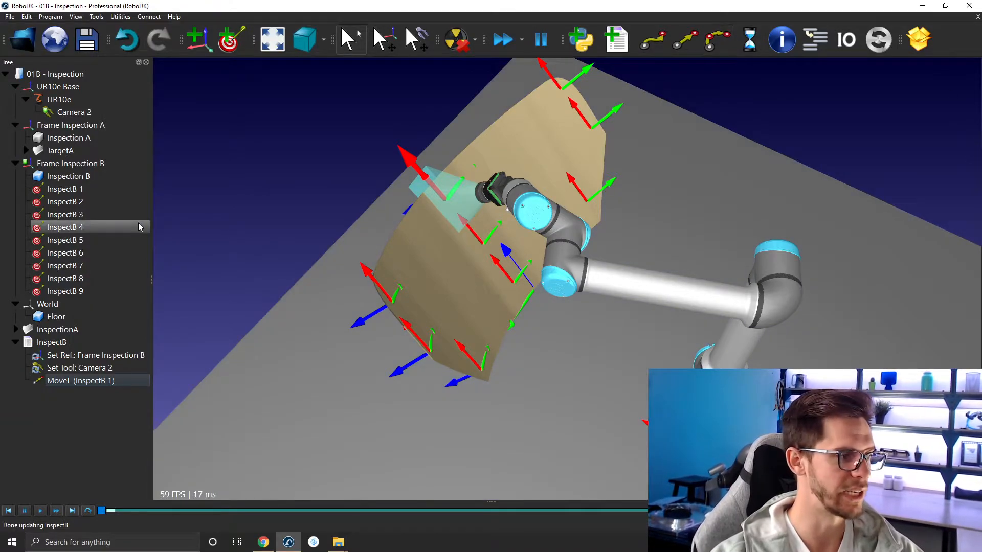
Send the robot to InspectB 2, InspectB 1 and InspectB 9 in turn to check where each target lies on the part.
double_click(114, 202)
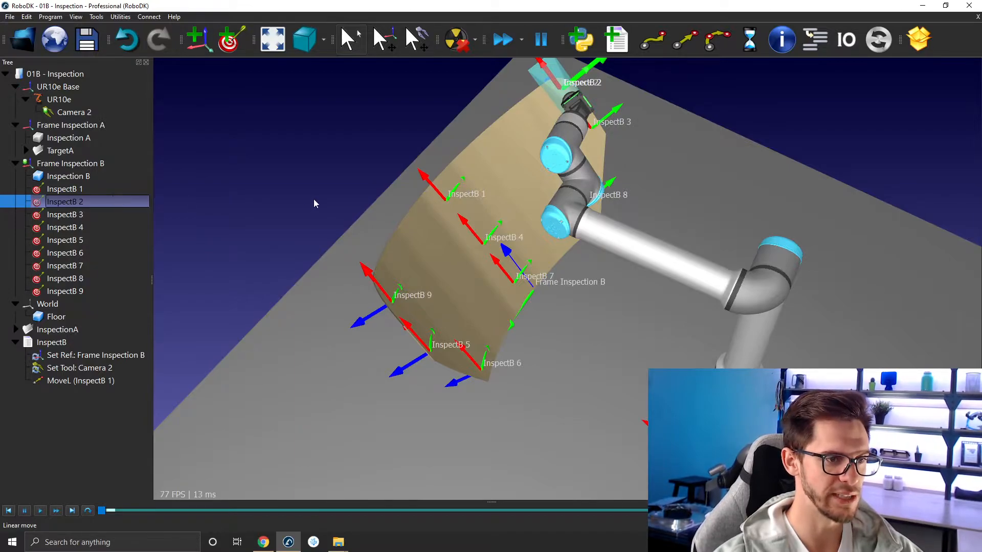
left_click_drag(313, 202, 322, 232)
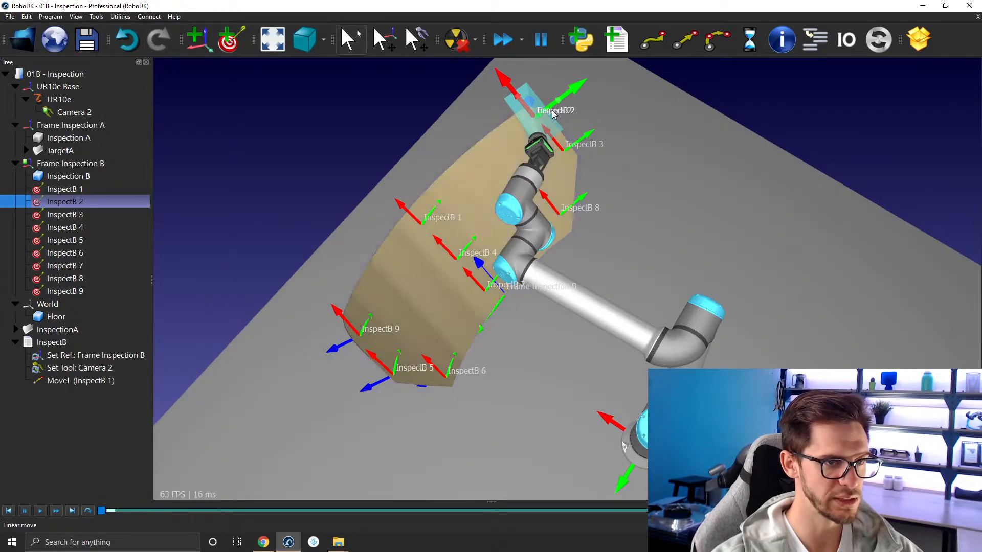
double_click(113, 190)
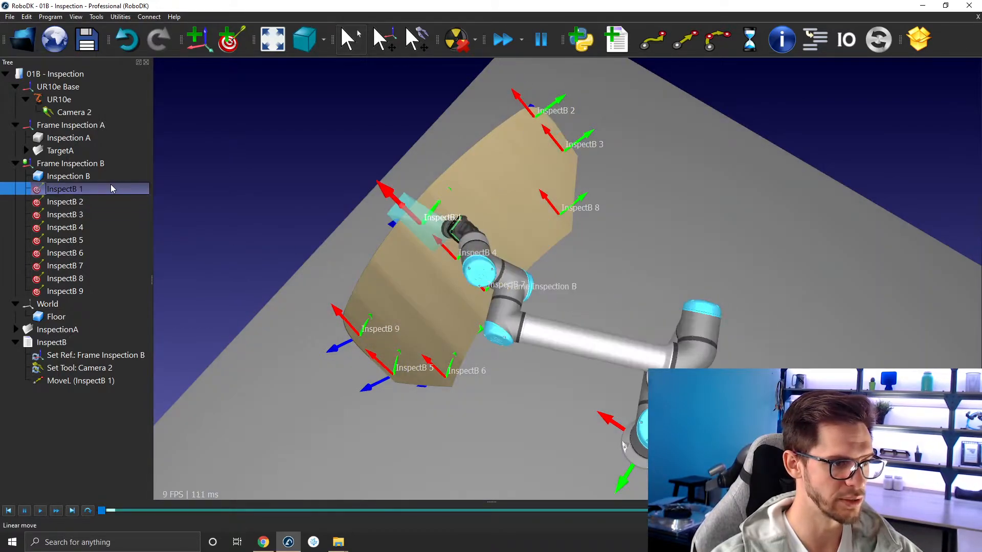
double_click(97, 292)
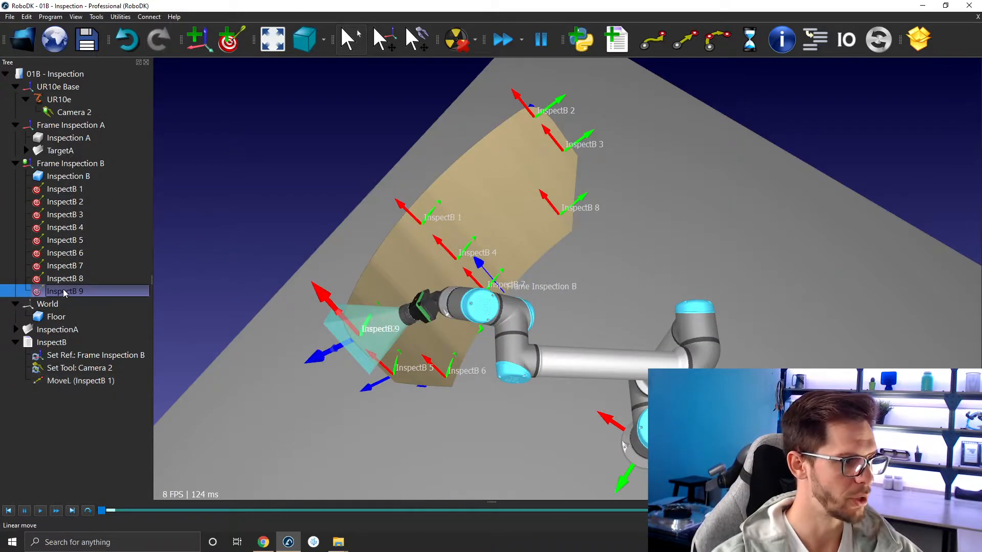
Try placing InspectB 9 ahead of InspectB 1 and return it to the end of the target list.
left_click_drag(45, 295, 74, 187)
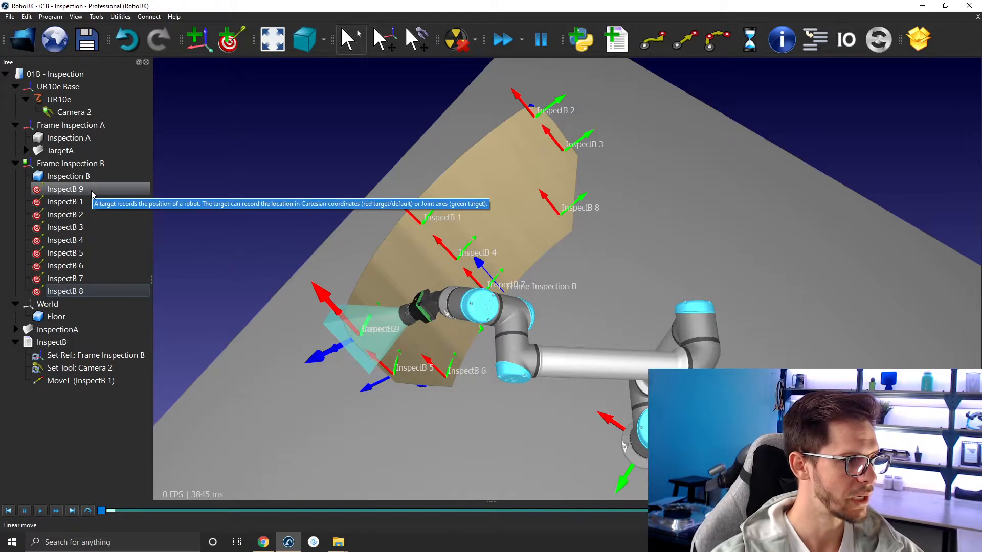
left_click_drag(85, 191, 92, 299)
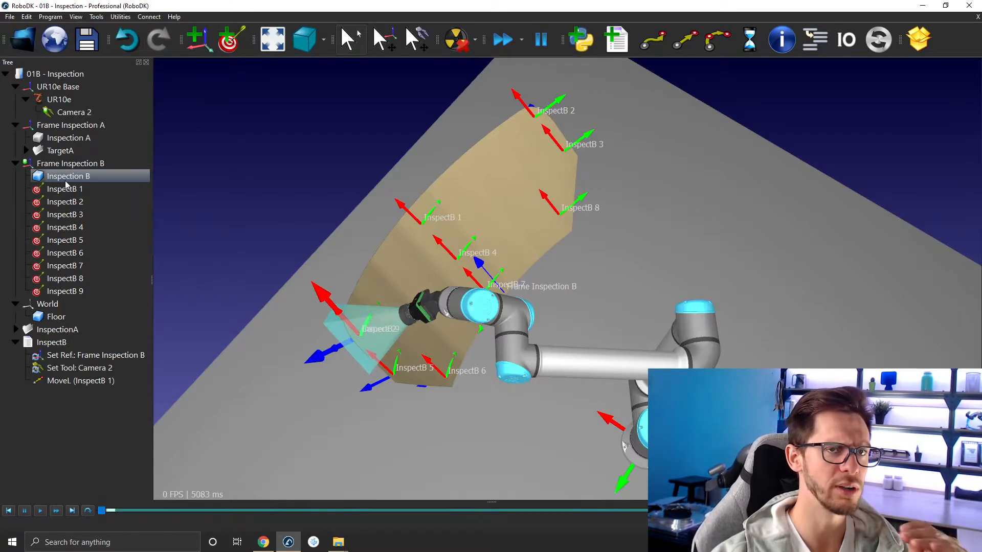
Move target InspectB 9 before InspectB 1 under Frame Inspection B.
left_click(66, 291)
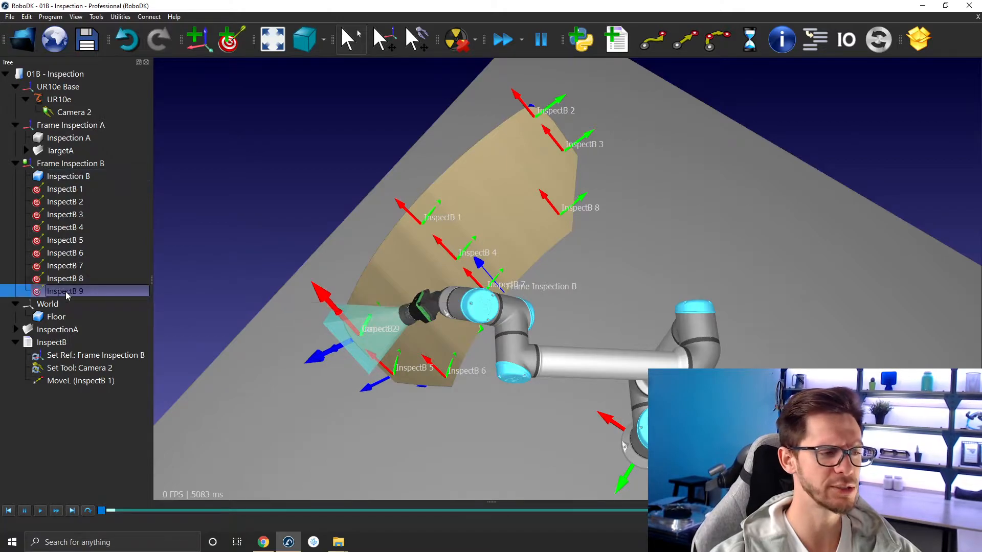
left_click_drag(67, 296, 85, 189)
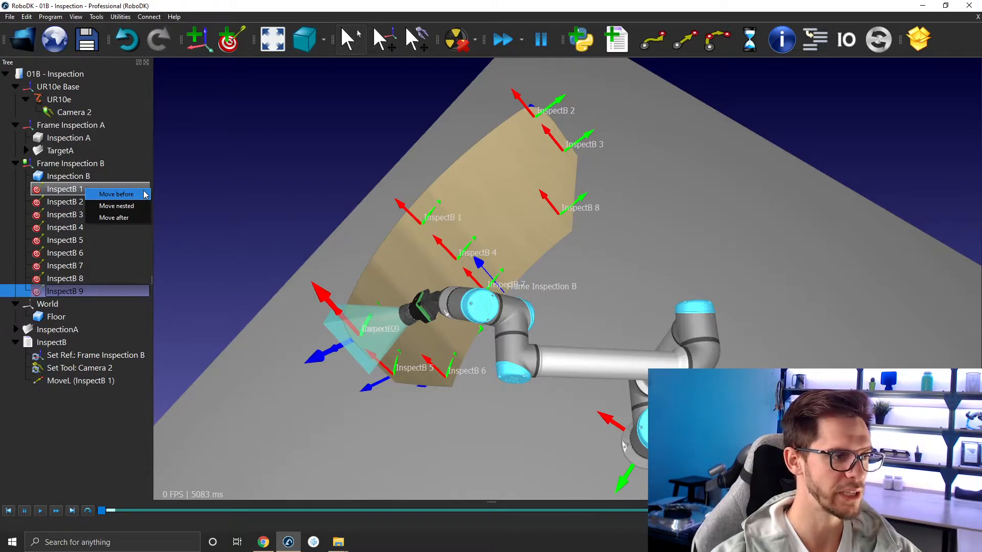
left_click(116, 194)
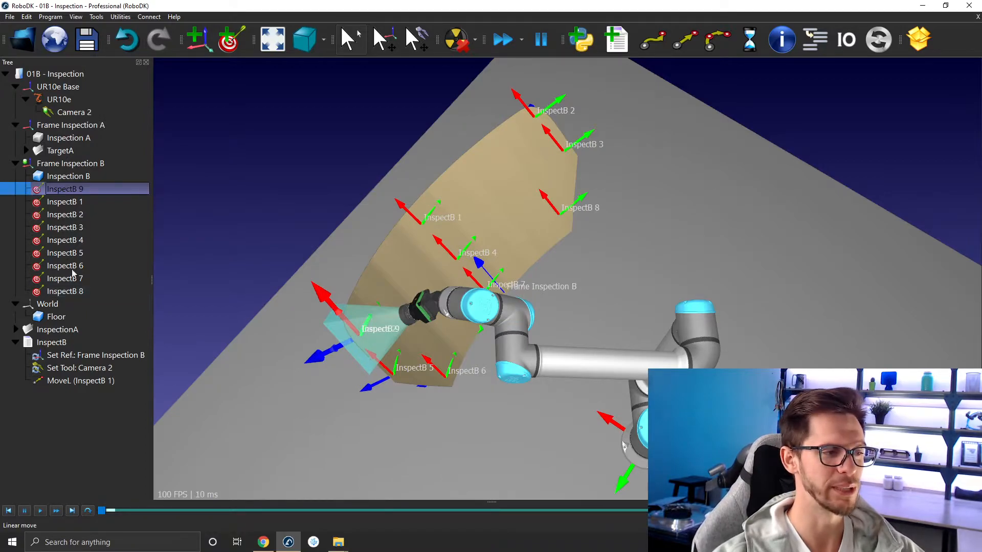
Rename all nine targets under Frame Inspection B as the group InspectB so they are renumbered in list order.
left_click(58, 292, "shift")
right_click(58, 292)
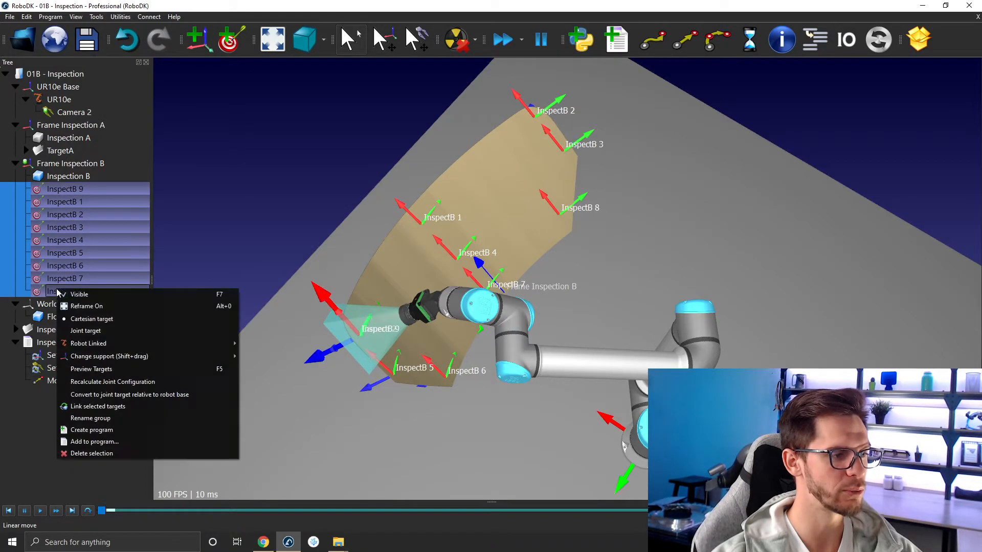
left_click(98, 424)
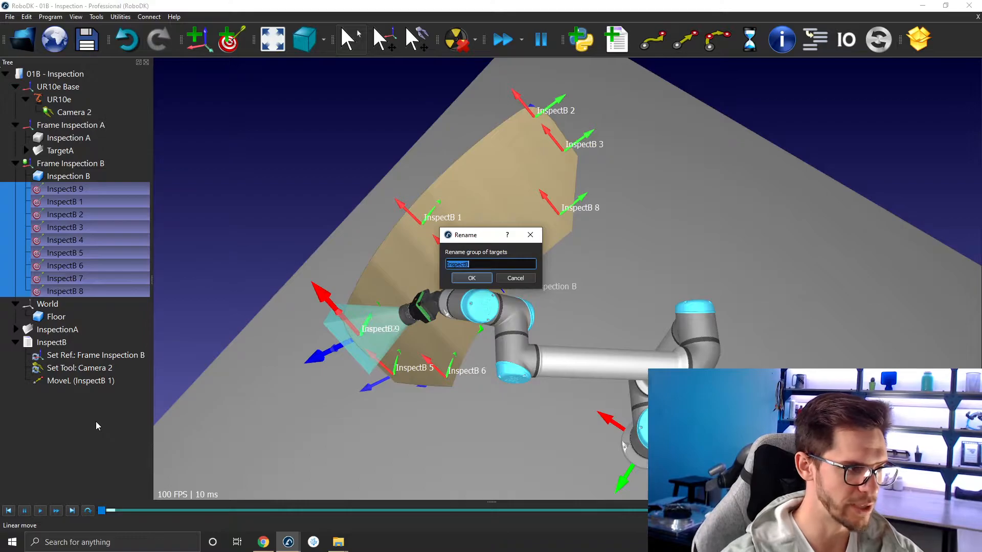
key("Return")
left_click(275, 158)
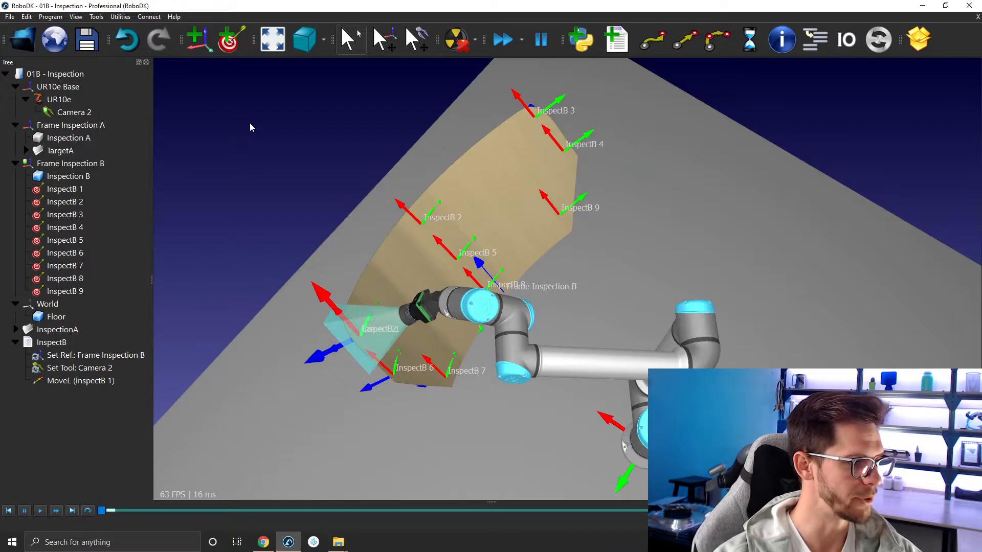
Run the linear move in the InspectB program to check its destination, and link it to target InspectB 1.
left_click(110, 382)
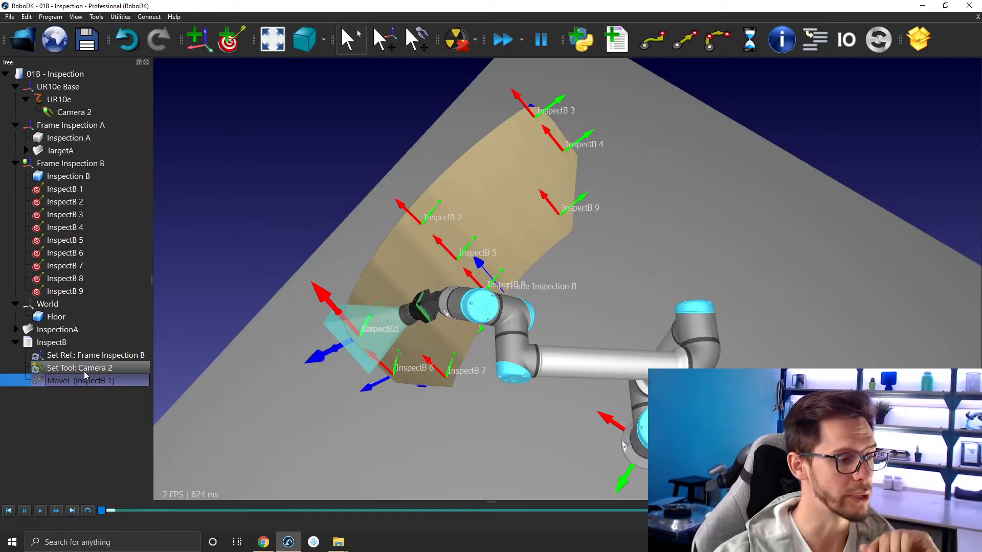
right_click(85, 382)
left_click(37, 406)
double_click(50, 384)
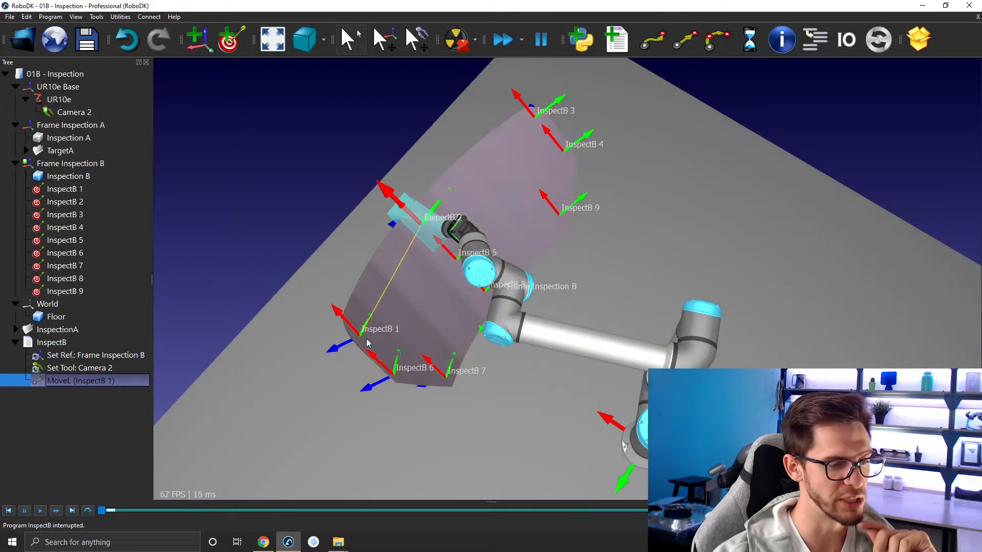
right_click(106, 385)
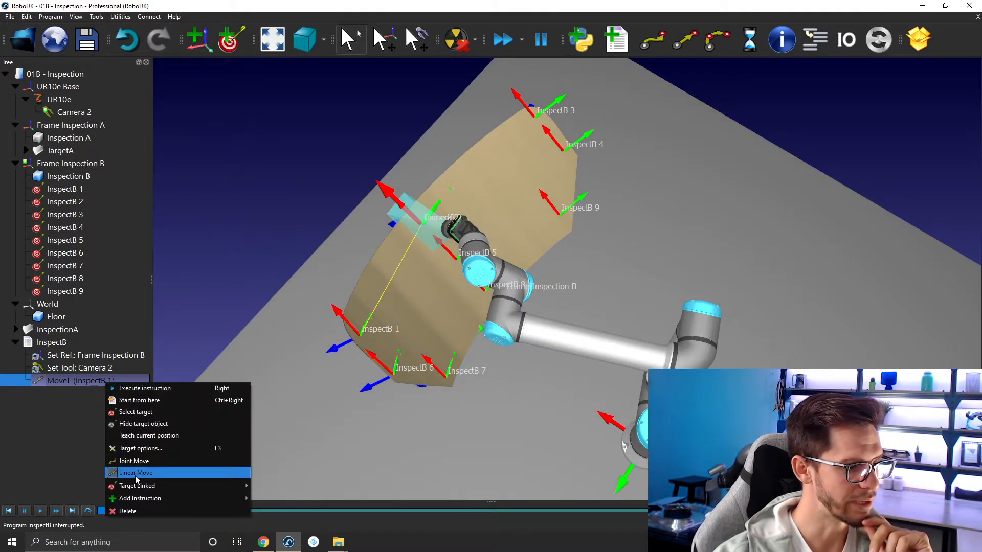
mouse_move(139, 488)
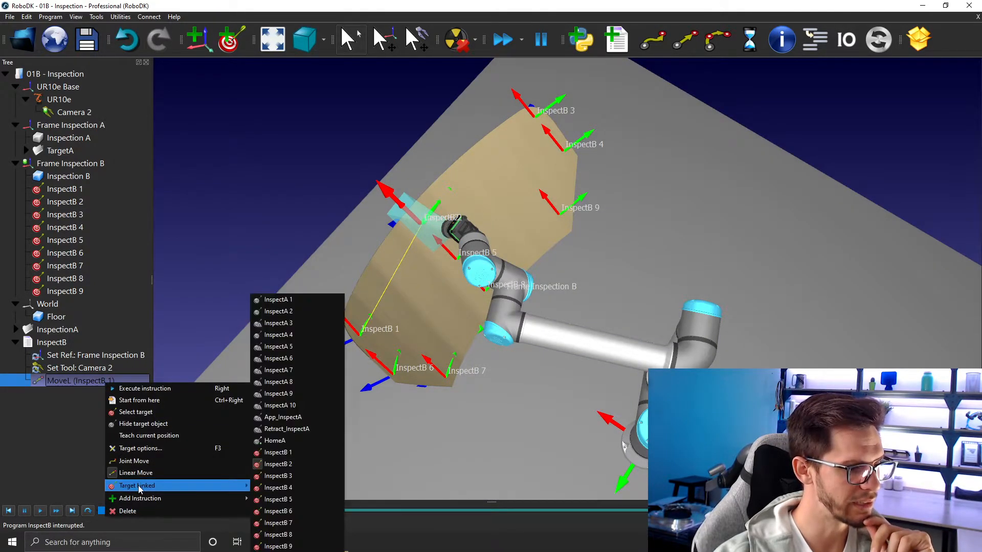
left_click(296, 455)
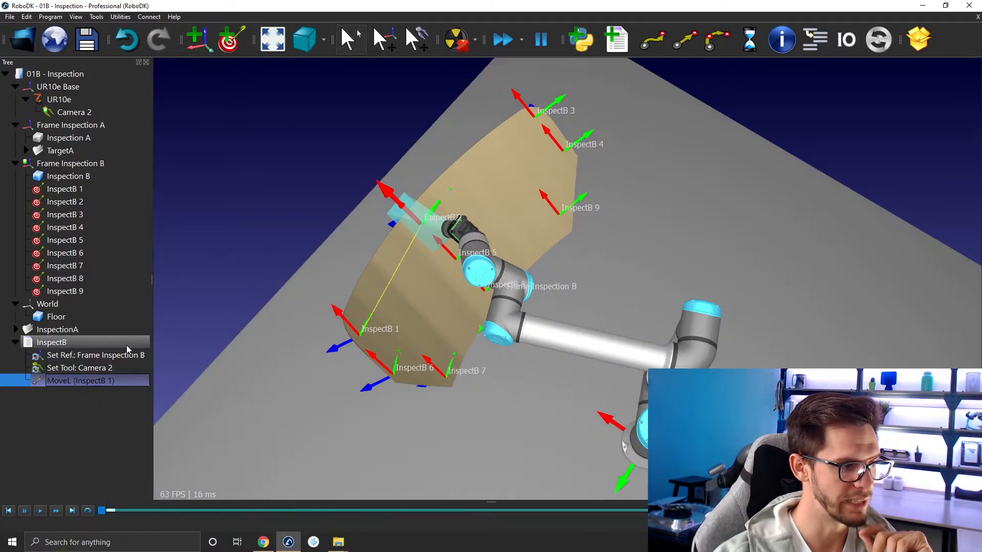
Check which target the linear move in the InspectB program is linked to.
right_click(73, 386)
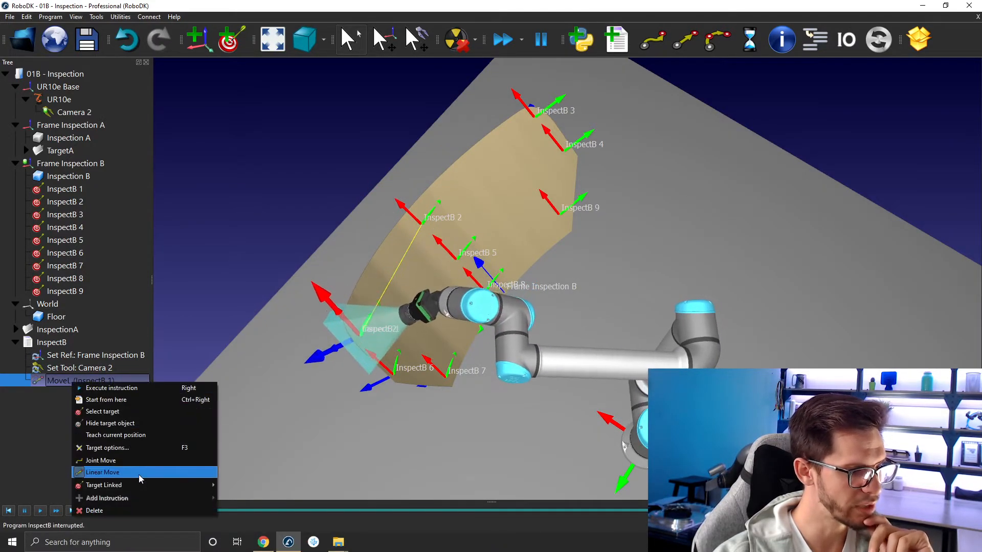
mouse_move(143, 489)
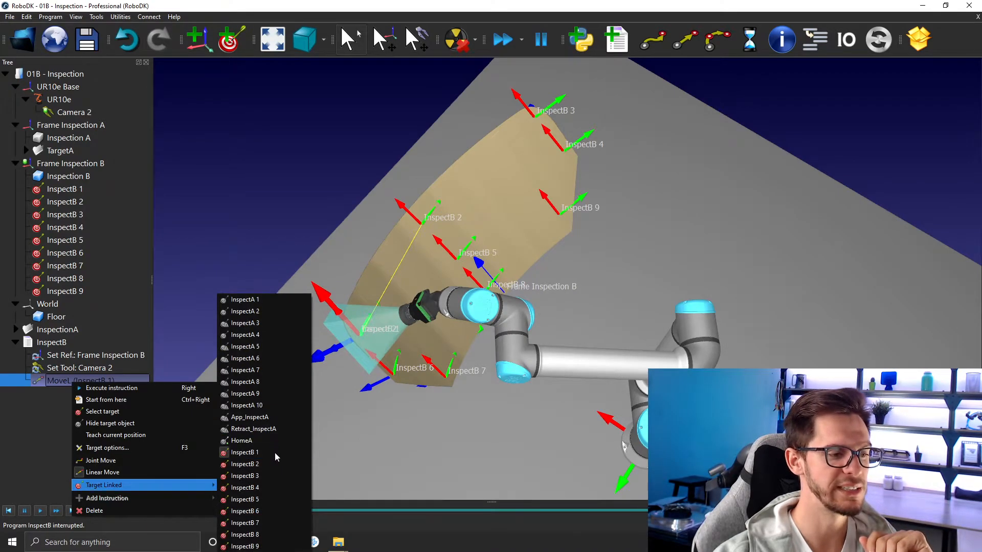
left_click(254, 203)
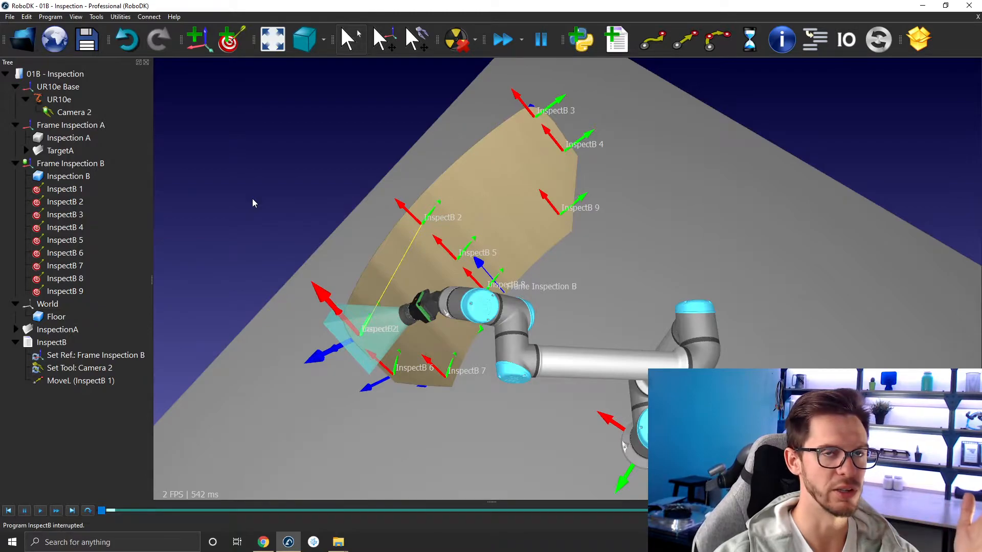
Try renaming target InspectB 1 to jhudsbgfjuyfduyfre and inspect the linear move's linked target.
left_click(118, 189)
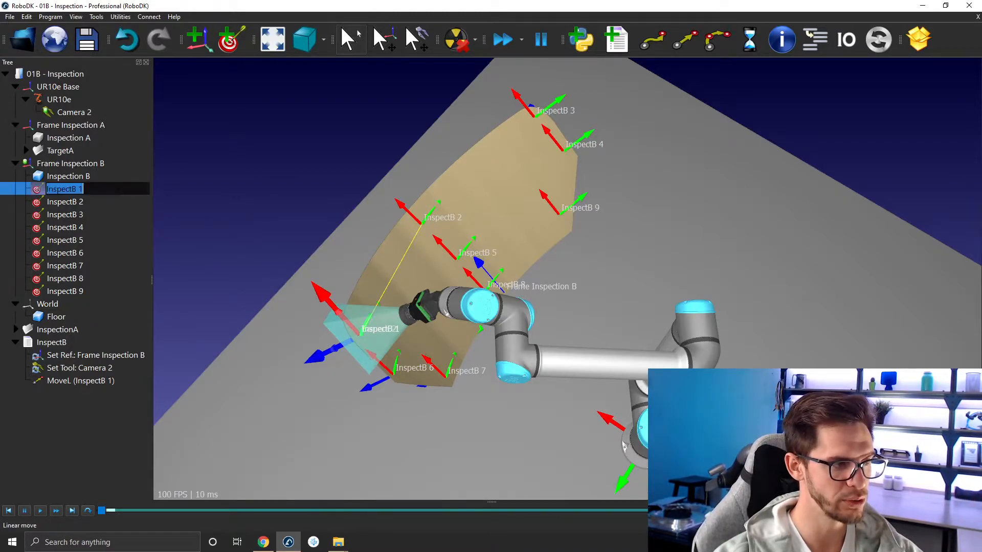
type("jhudsbgfjuydfuyfre")
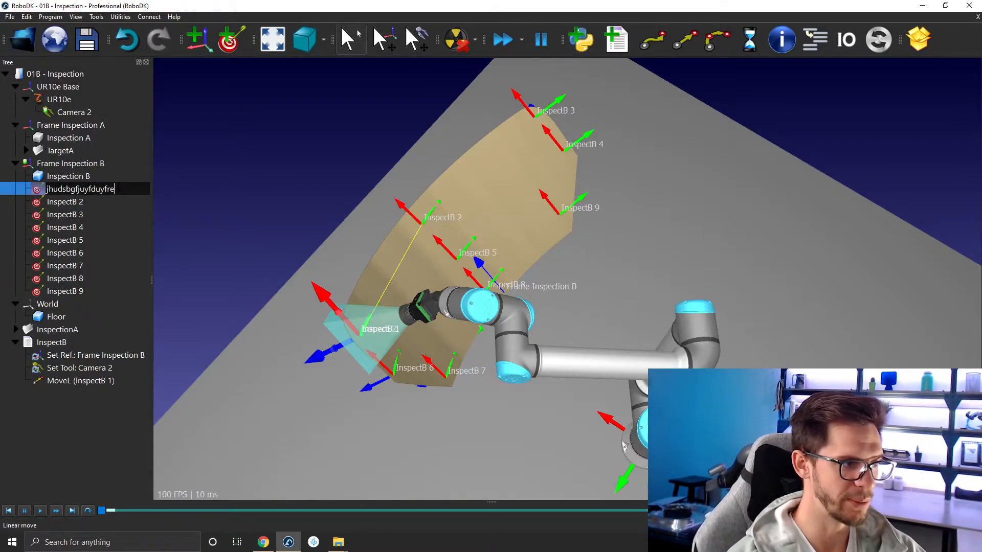
key("Return")
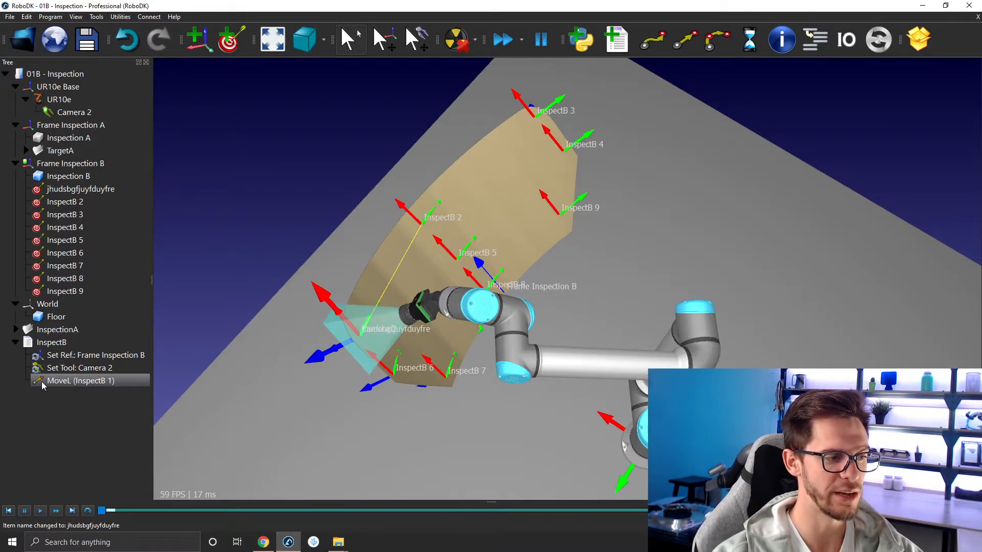
right_click(92, 385)
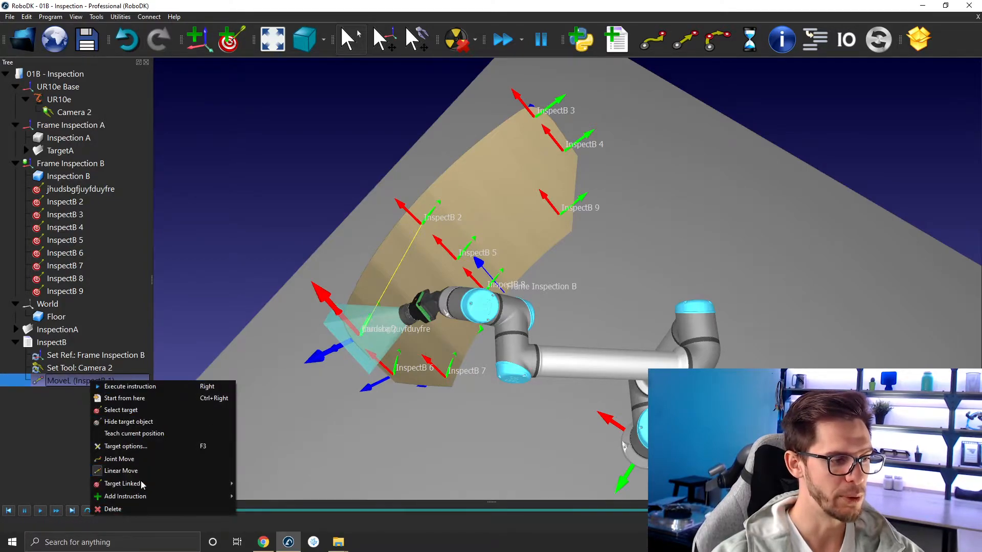
mouse_move(143, 485)
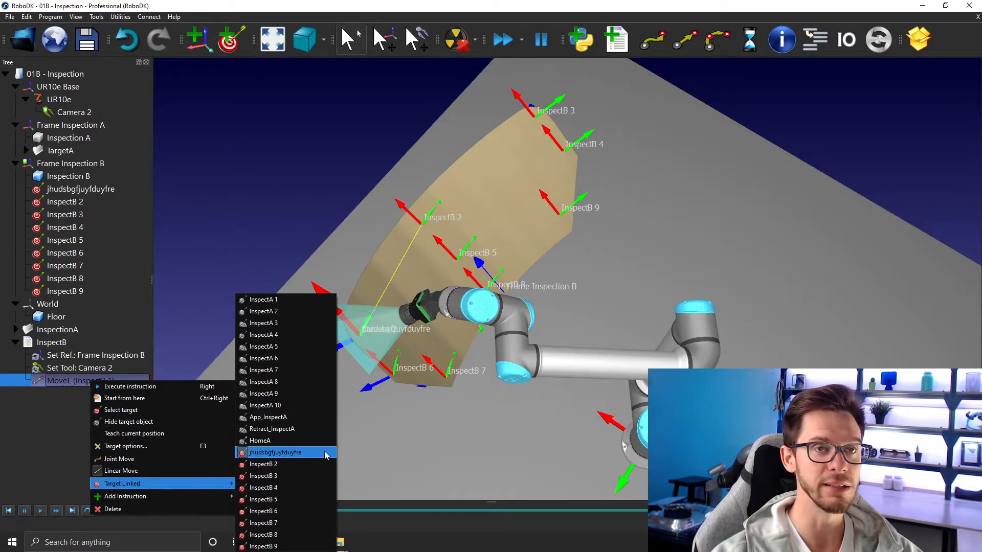
left_click(213, 134)
Rename the first target under Frame Inspection B back to InspectB 1.
left_click(94, 192)
left_click(96, 193)
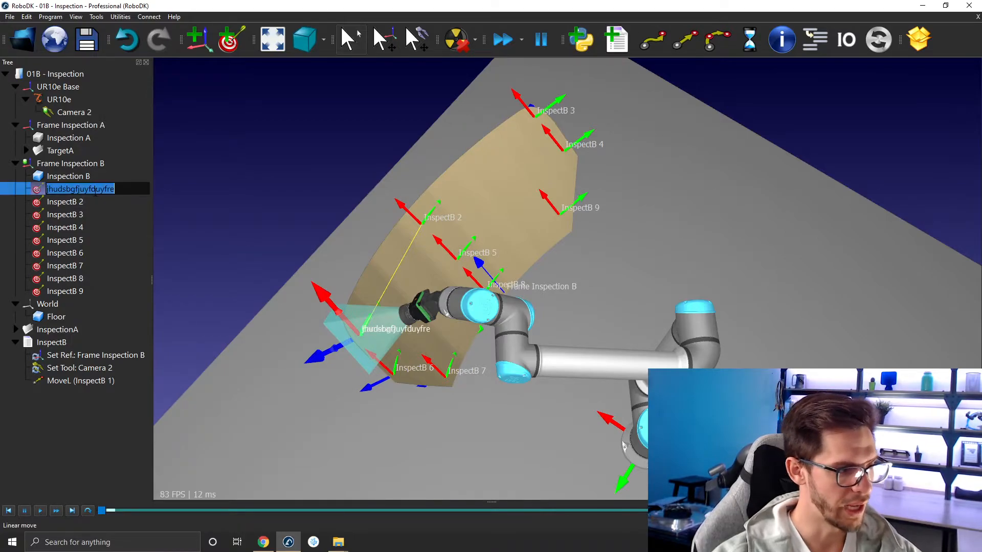
type("Inspect")
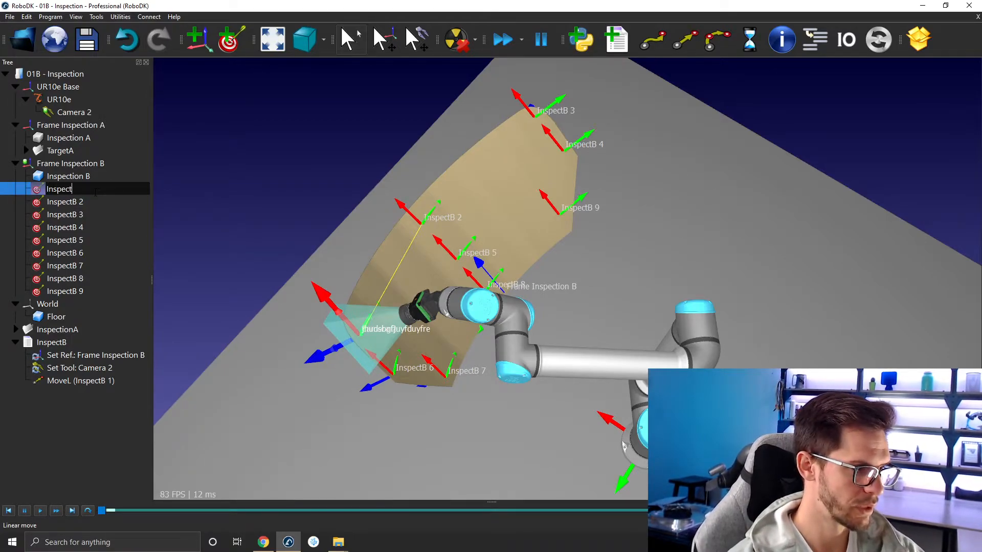
key("Return")
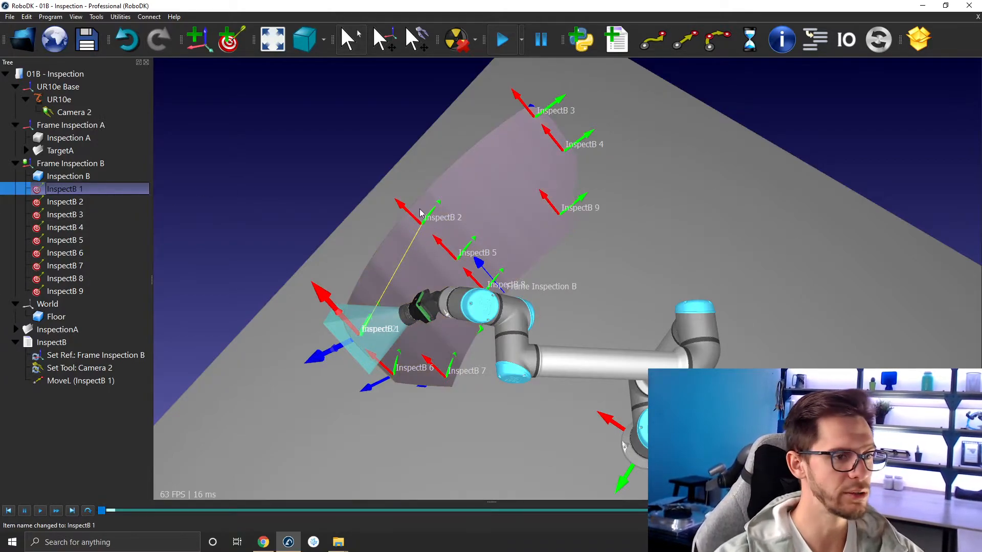
Send the robot back and forth between InspectB 1 and InspectB 2 at normal and fast simulation speed.
left_click(67, 203)
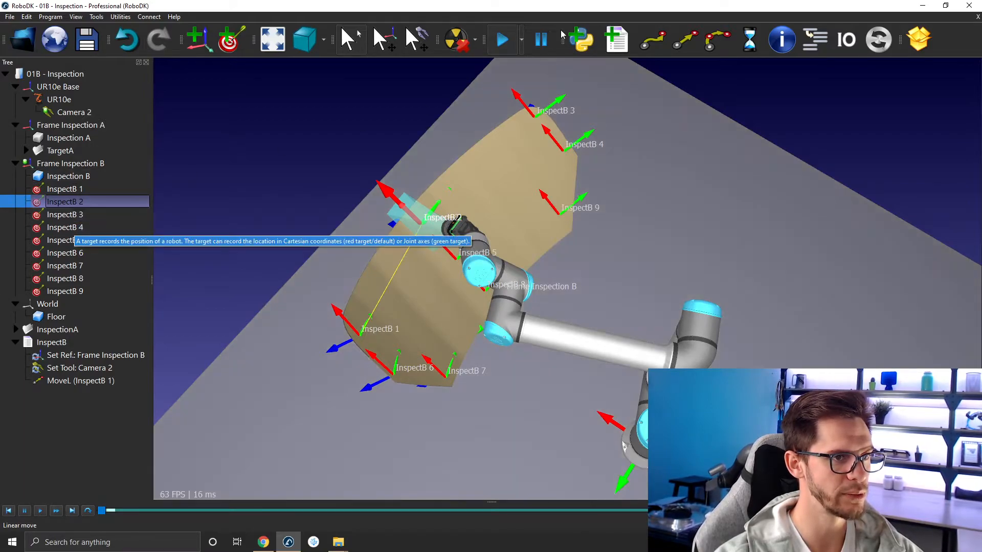
left_click(504, 40)
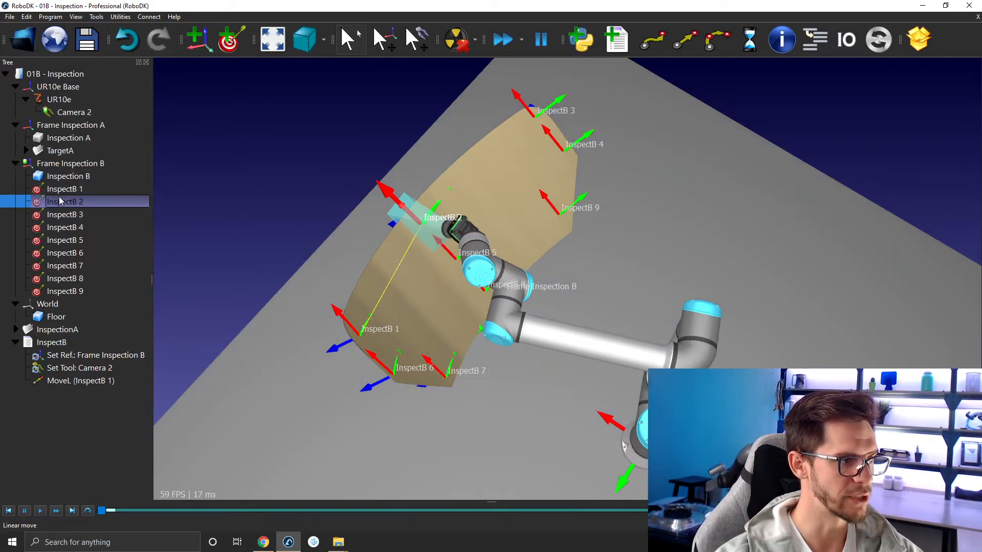
left_click(64, 190)
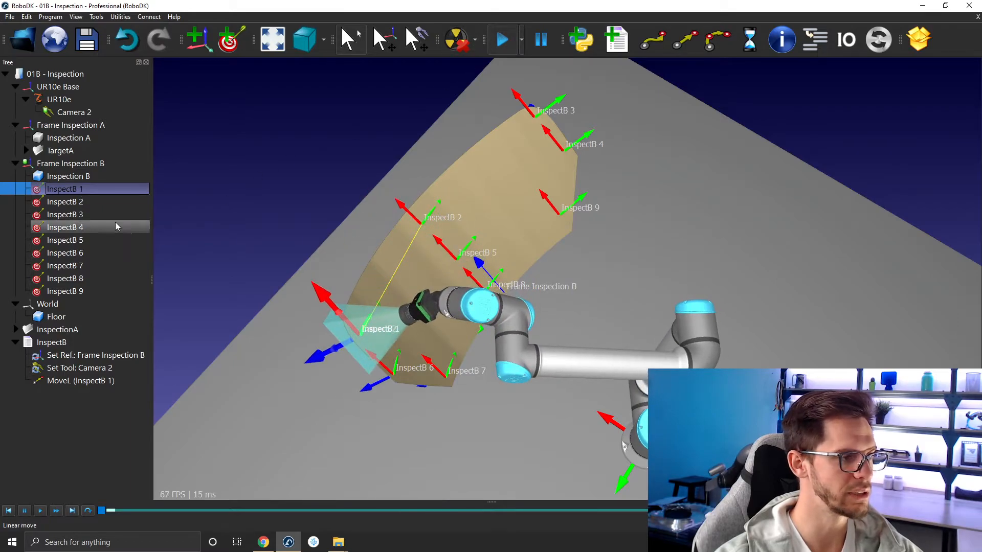
left_click(84, 201)
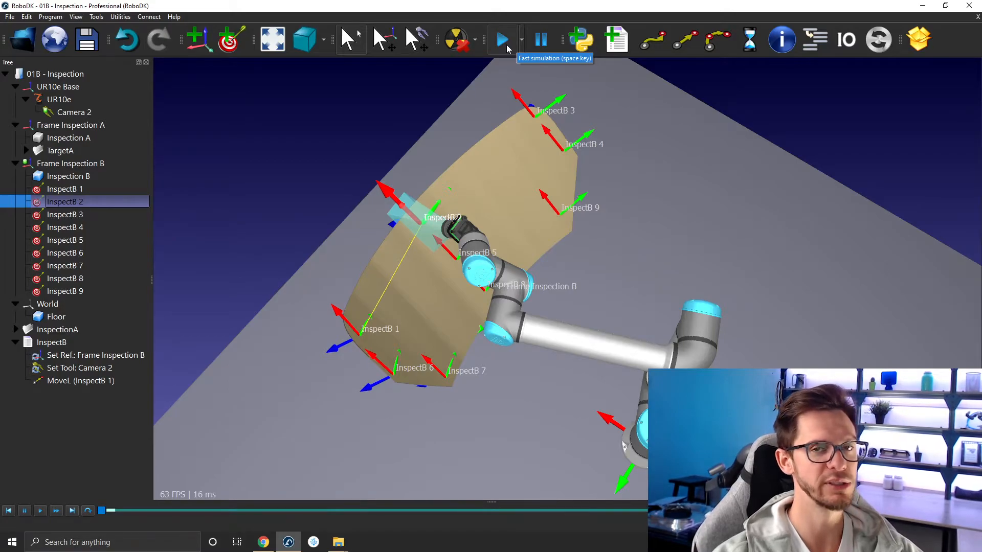
left_click(503, 39)
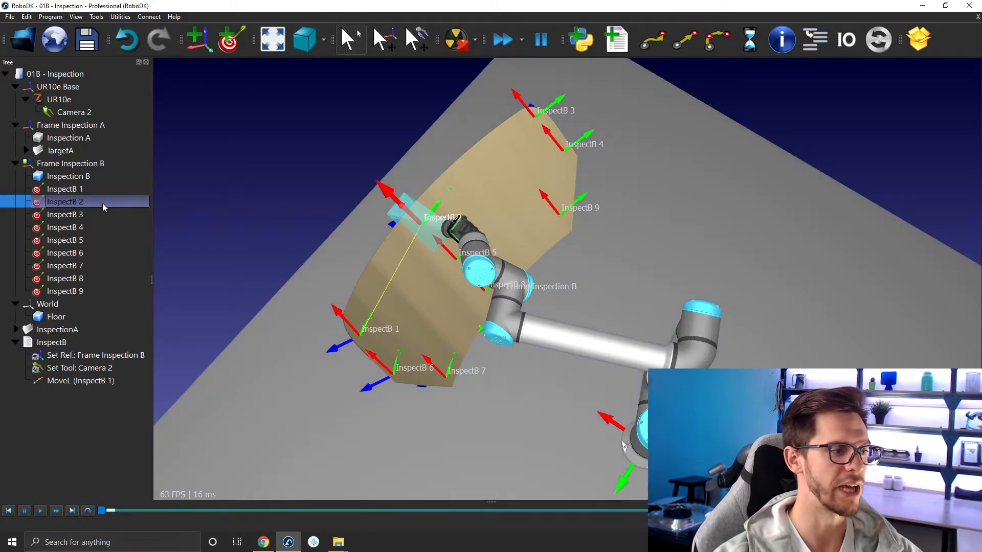
double_click(67, 190)
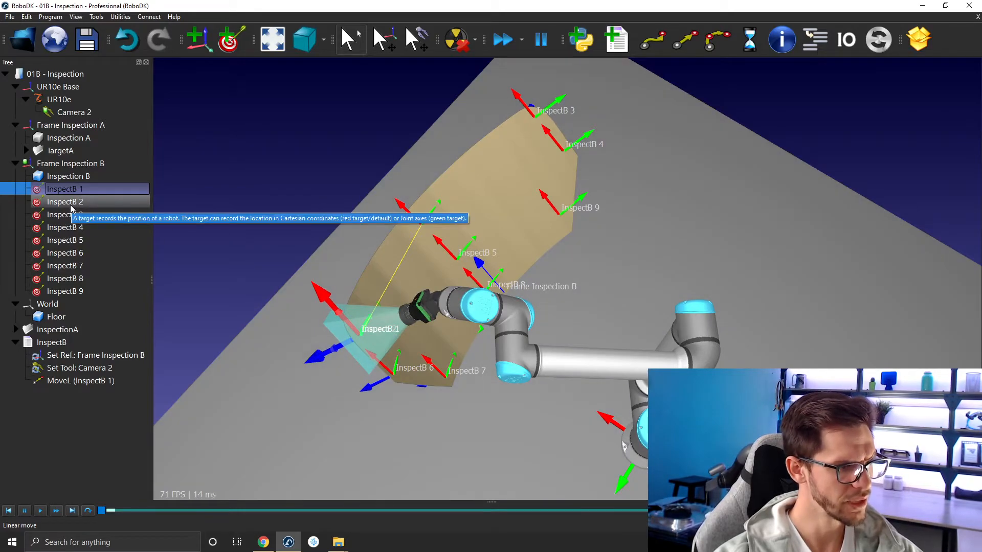
left_click(219, 178)
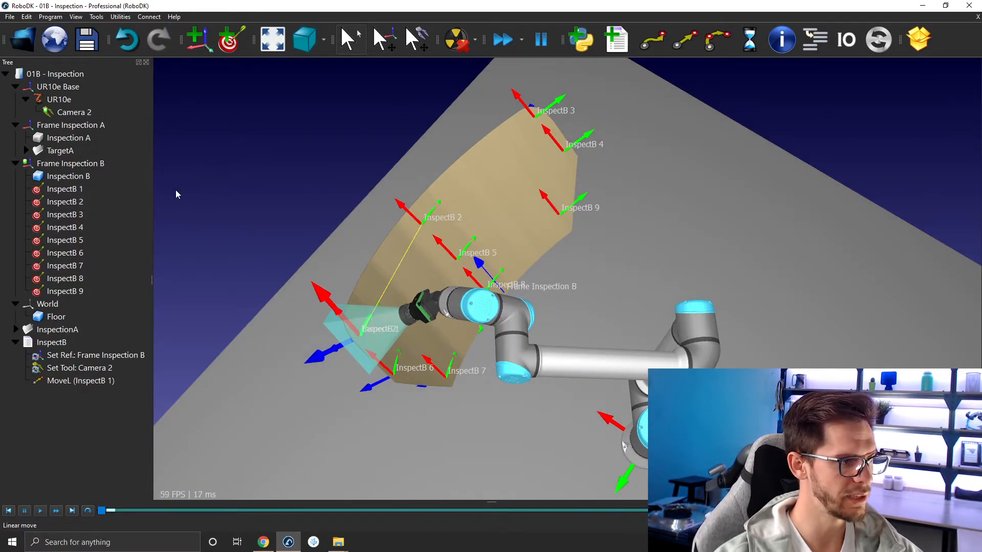
Add a circular move through InspectB 2 to InspectB 3 to the program and widen the tree to show its full name.
left_click(106, 204)
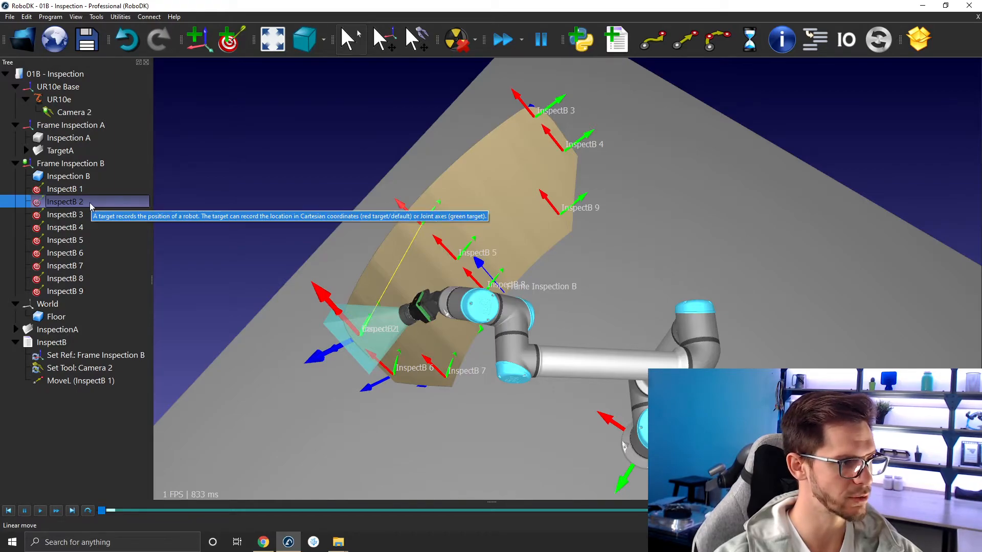
left_click(72, 217, "shift")
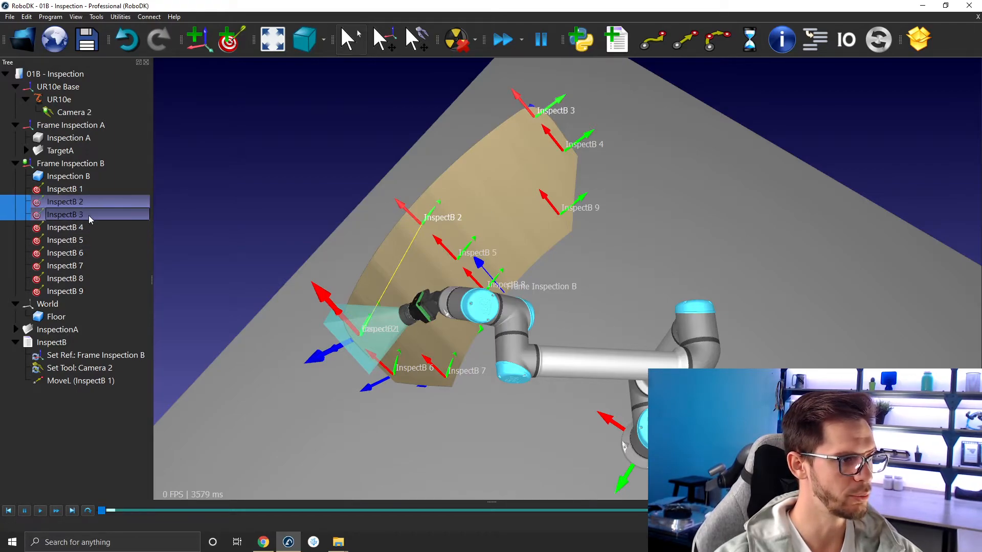
left_click(718, 41)
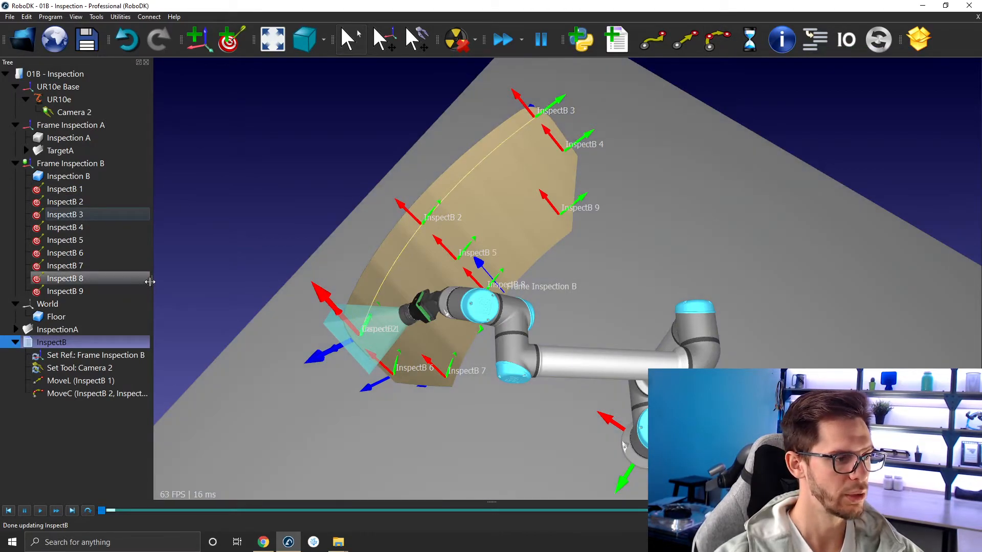
left_click_drag(151, 285, 199, 285)
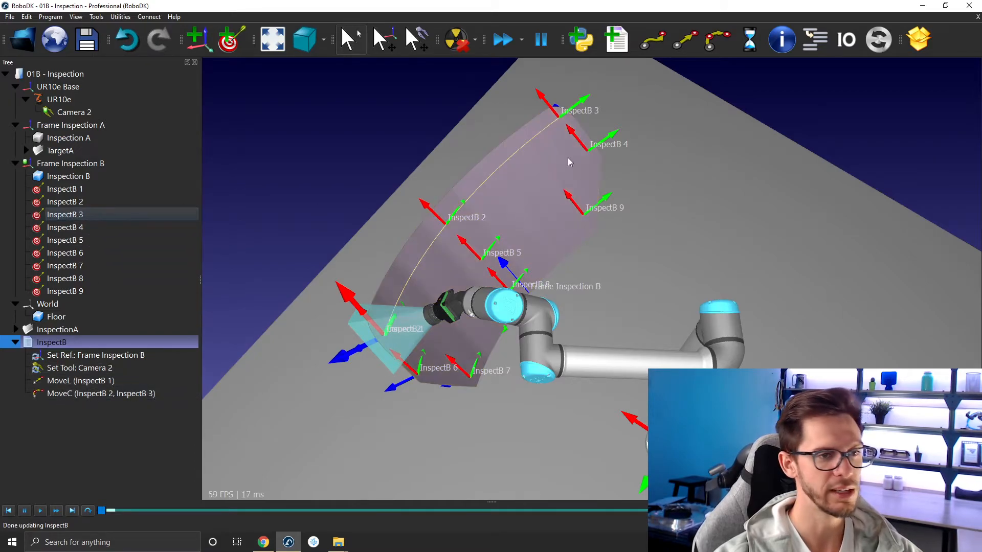
Send the robot to InspectB 4 and add a linear move to that target at the end of the InspectB program.
double_click(65, 227)
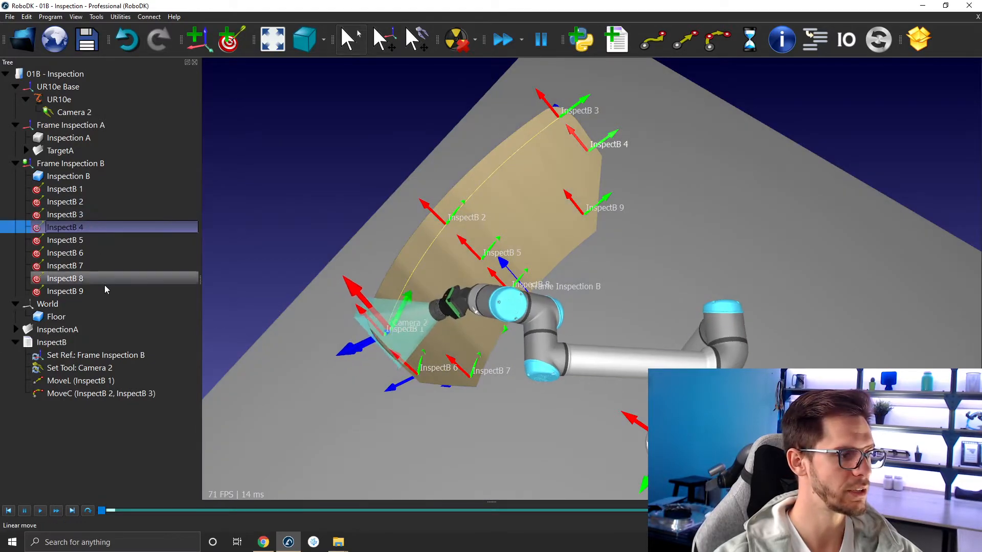
left_click(51, 343)
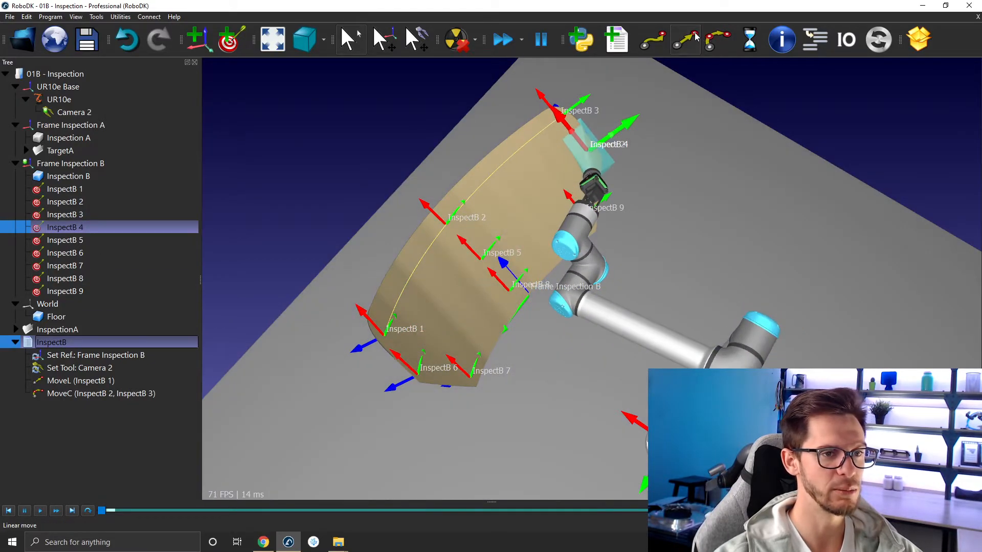
left_click(652, 40)
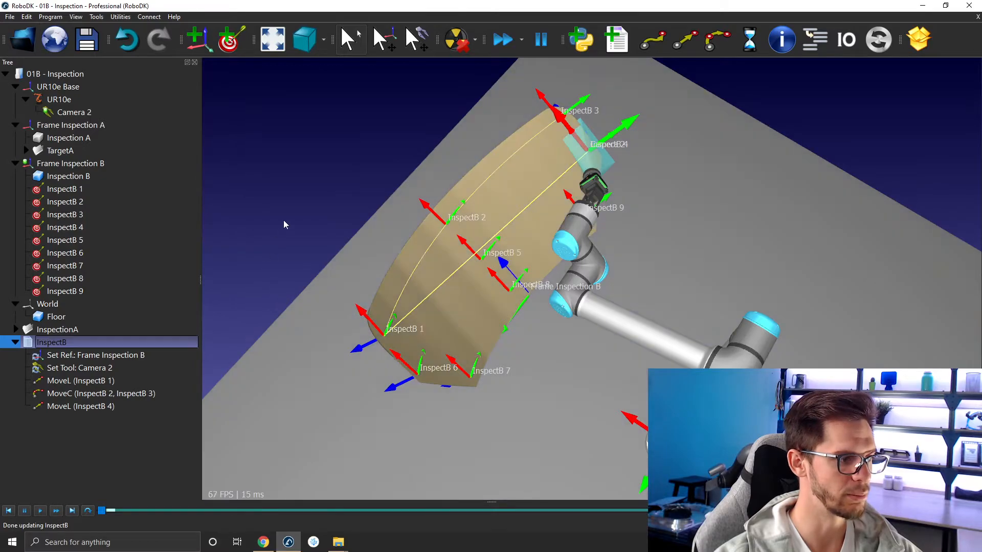
Add a circular move through InspectB 5 to InspectB 6 and a linear move to InspectB 7 to the InspectB program.
left_click(158, 240)
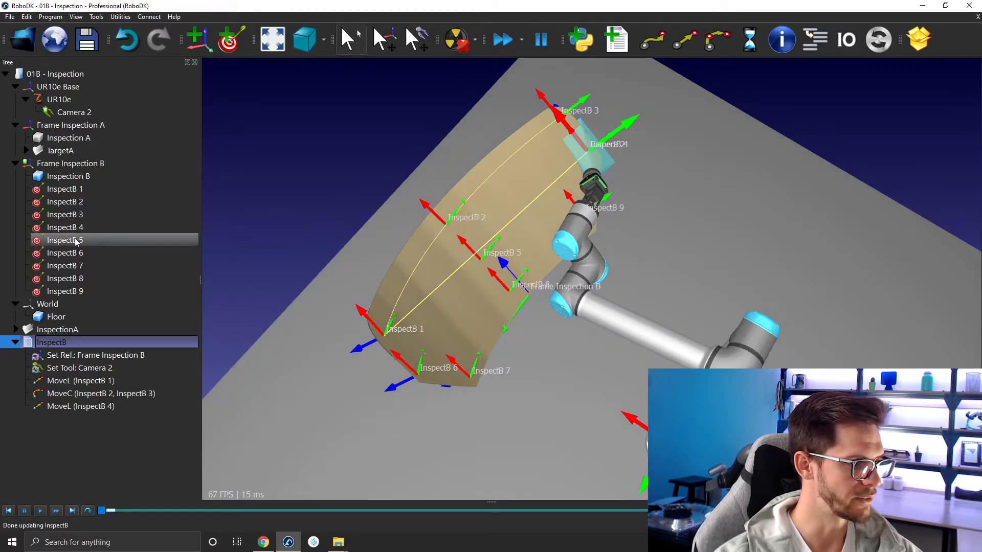
left_click(165, 254, "shift")
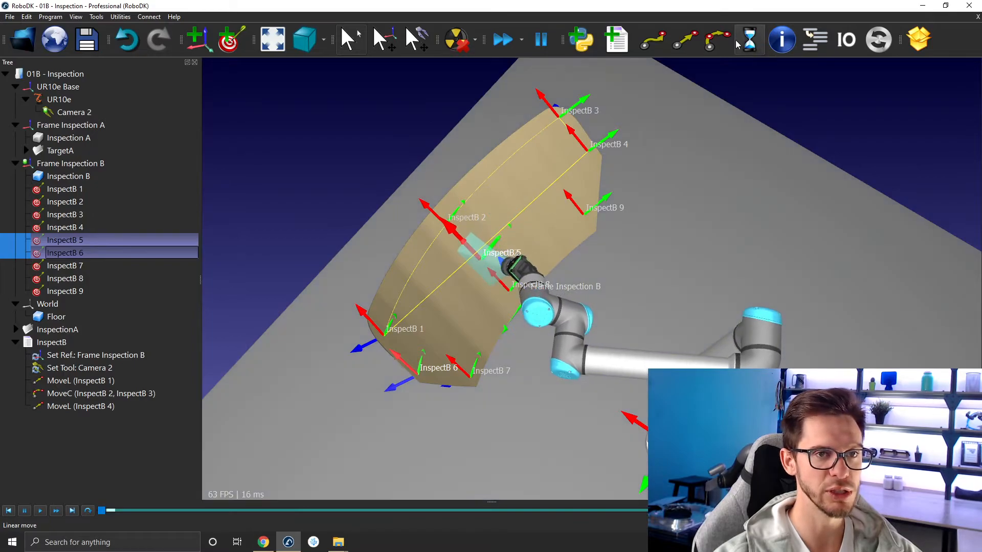
left_click(718, 40)
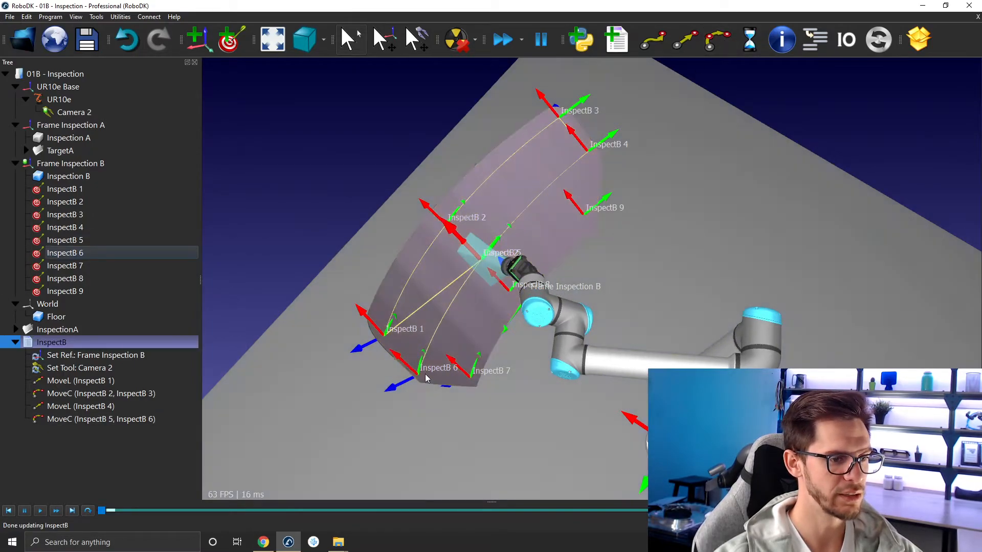
double_click(64, 265)
left_click(685, 40)
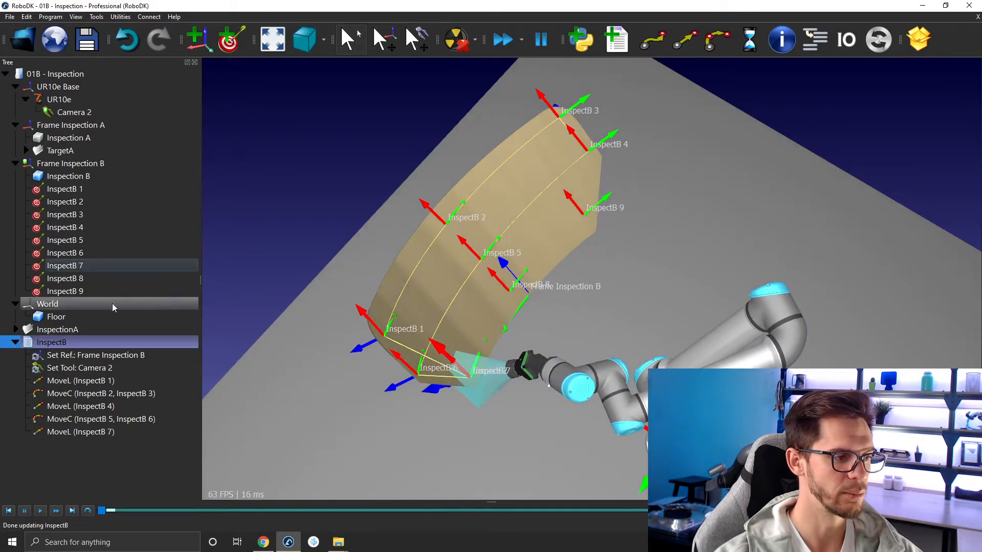
Add a circular move through InspectB 8 to InspectB 9 at the end of the InspectB program and run the program.
left_click(66, 278)
left_click(81, 291, "ctrl")
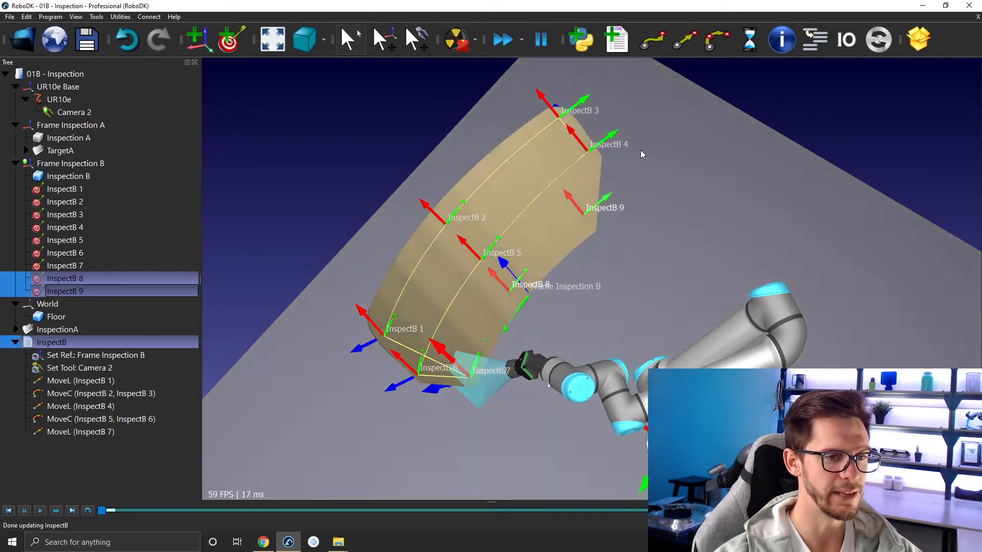
left_click(717, 40)
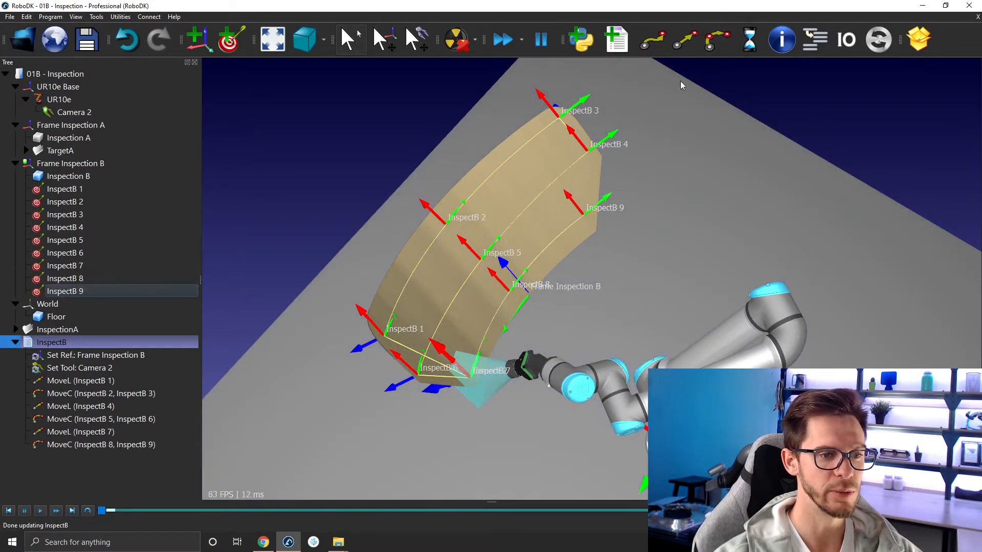
double_click(50, 343)
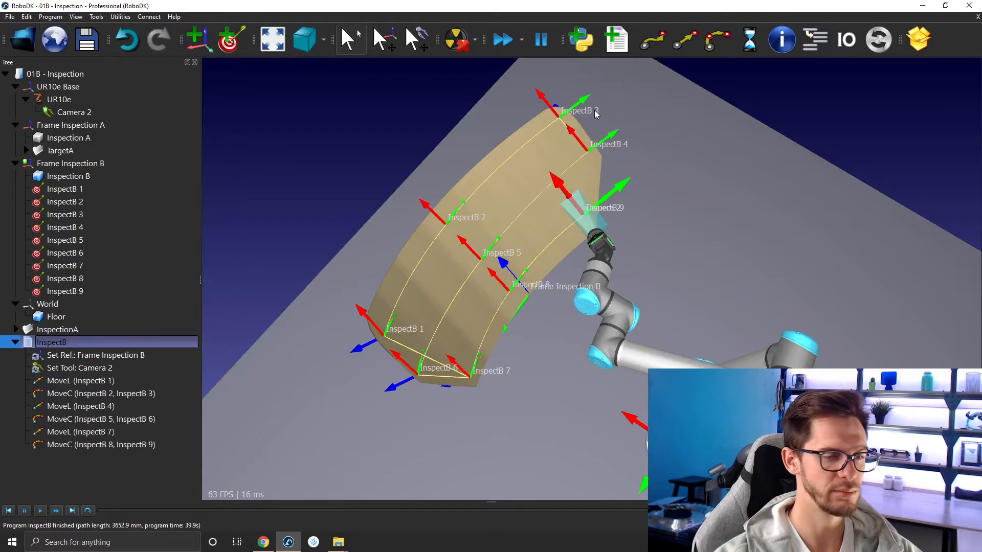
Hide the item names in the 3D view and collapse the InspectB program in the tree.
middle_click_drag(520, 339, 536, 318)
left_click_drag(536, 318, 550, 280)
key("slash")
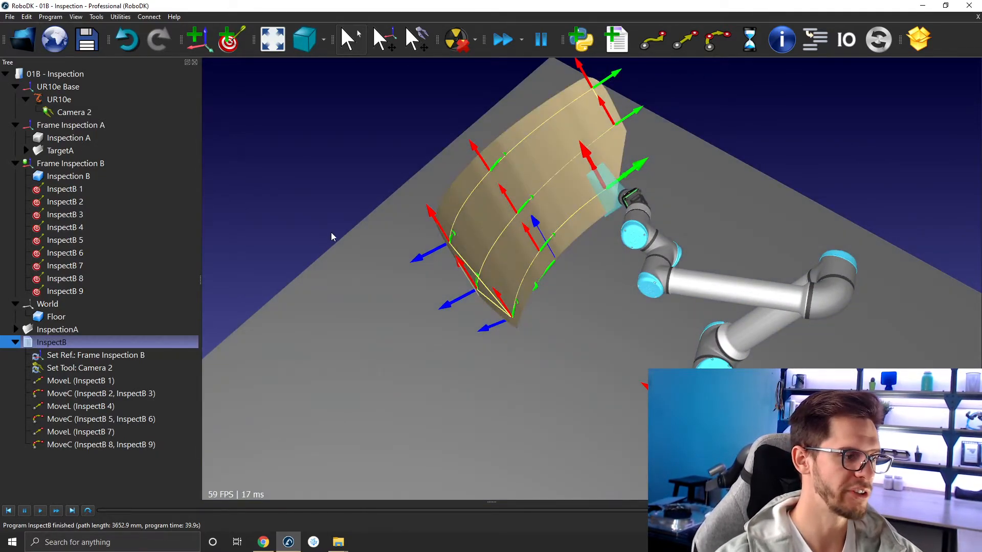
left_click(19, 342)
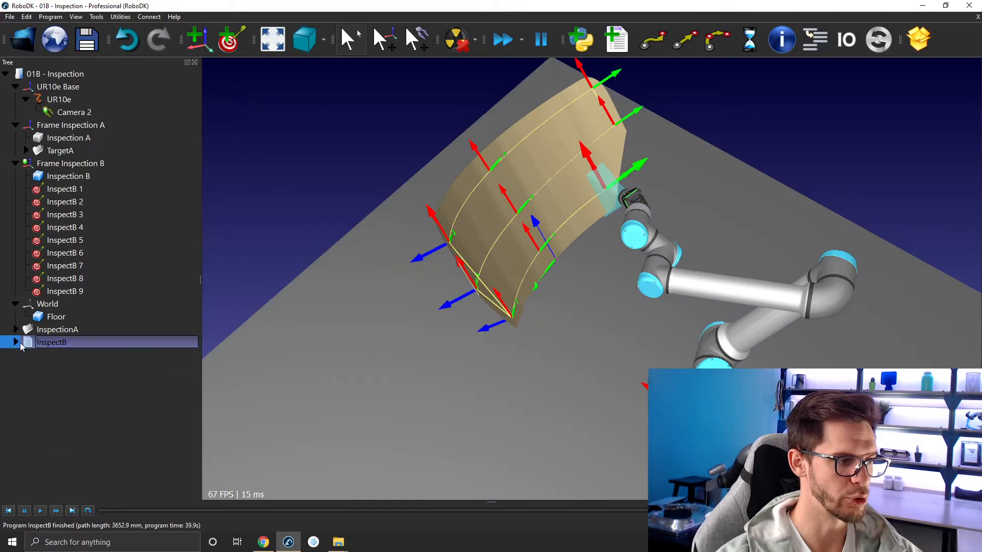
Send the robot to the InspectB 1 target under Frame Inspection B.
double_click(65, 189)
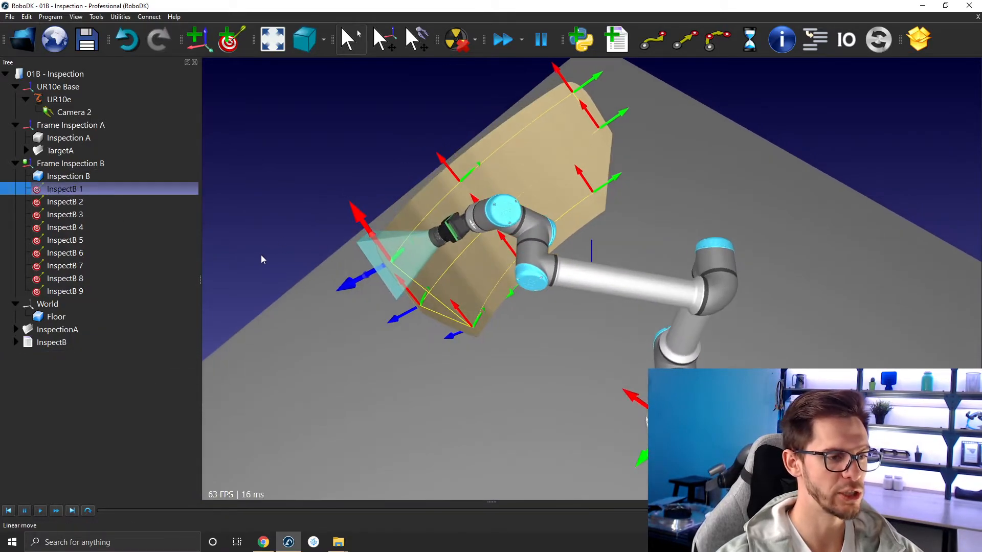
left_click(293, 323)
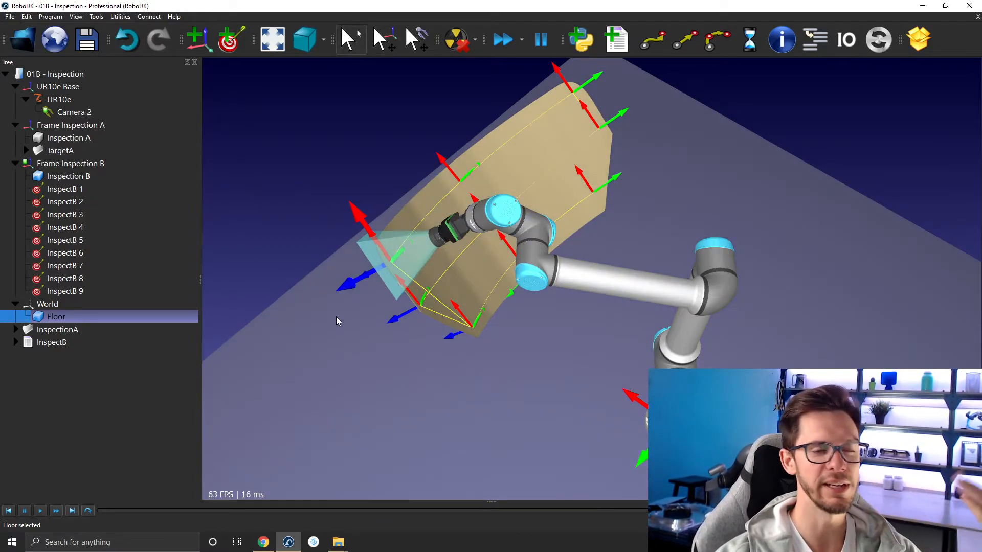
middle_click_drag(364, 257, 336, 251)
mouse_move(335, 250)
right_mouse_down()
mouse_move(372, 213)
mouse_move(339, 237)
right_mouse_up()
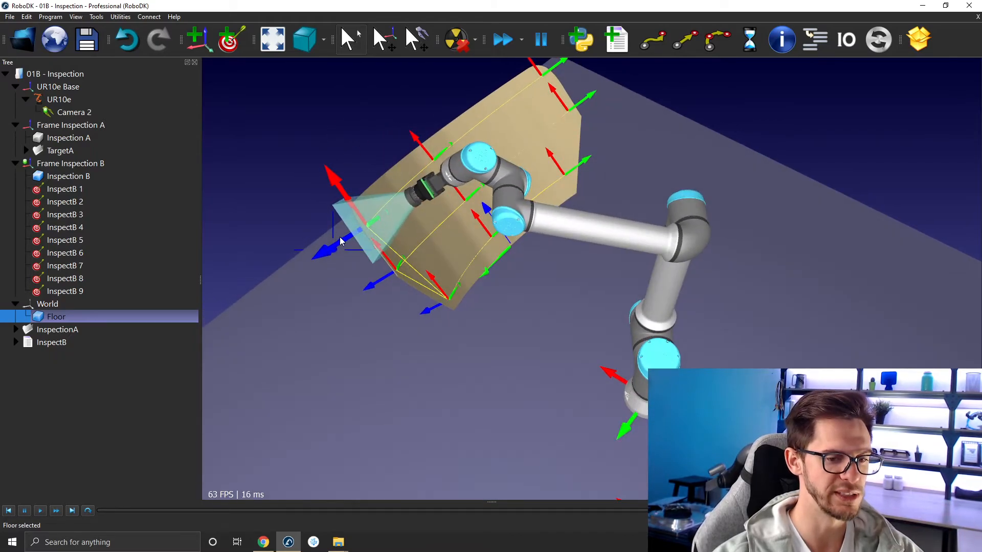
right_click(112, 136)
key("Escape")
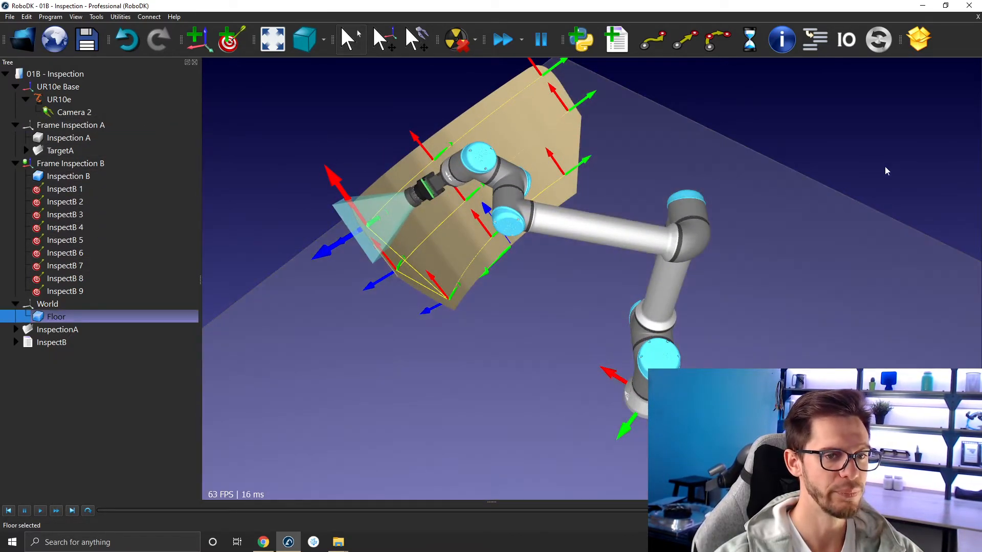
right_click_drag(887, 171, 894, 127)
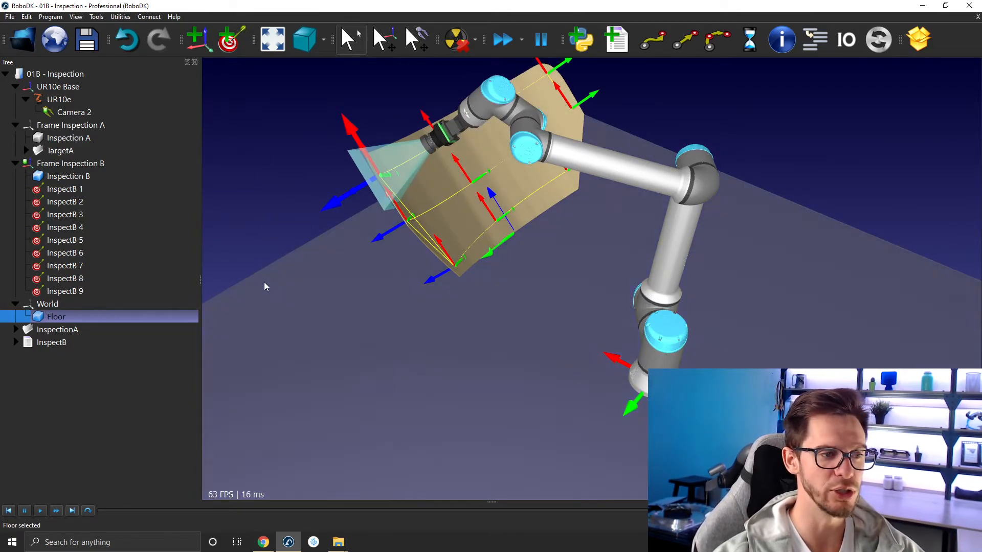
Jog the UR10e camera away from InspectB 1 along the tool frame's Z axis and add a target there.
left_click(668, 330)
double_click(667, 330)
middle_click_drag(537, 279, 632, 303)
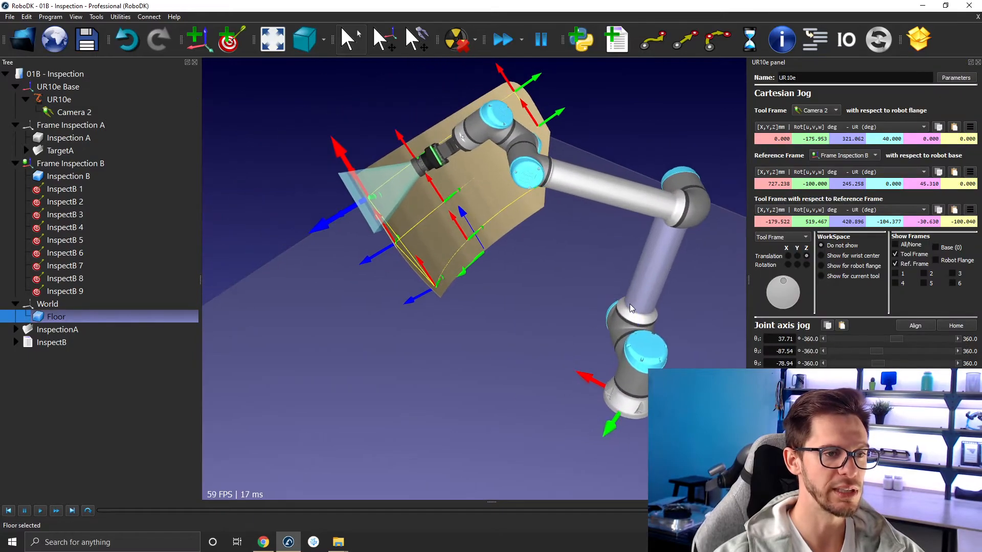
left_click_drag(781, 284, 786, 311)
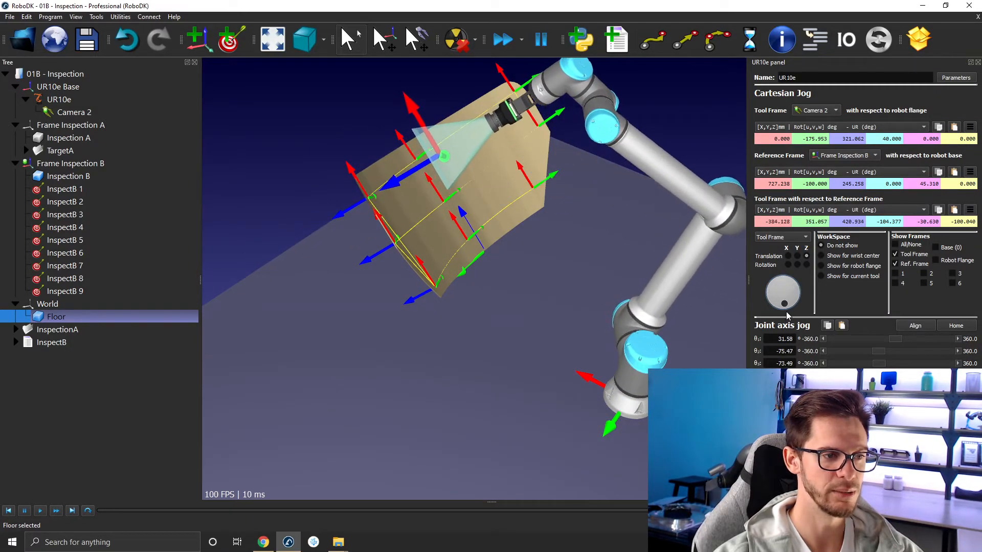
left_click(228, 42)
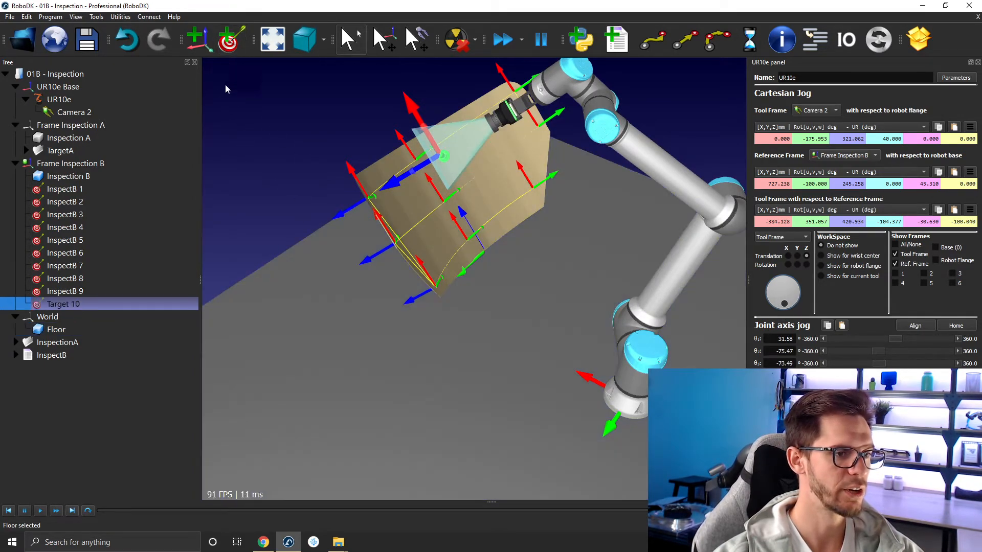
Send the robot to InspectB 9, back the camera away along the tool frame's Z axis and add a target there.
left_click(82, 291)
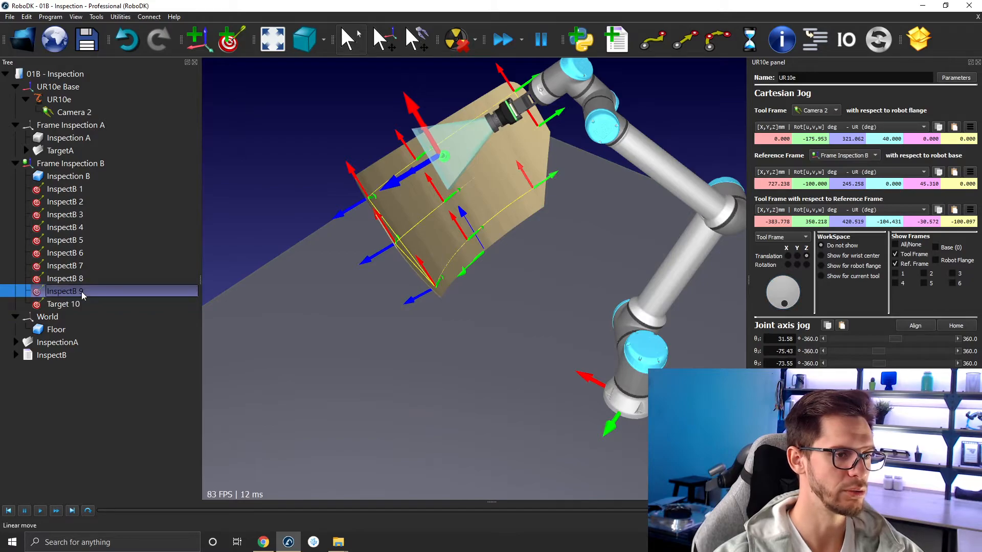
double_click(82, 291)
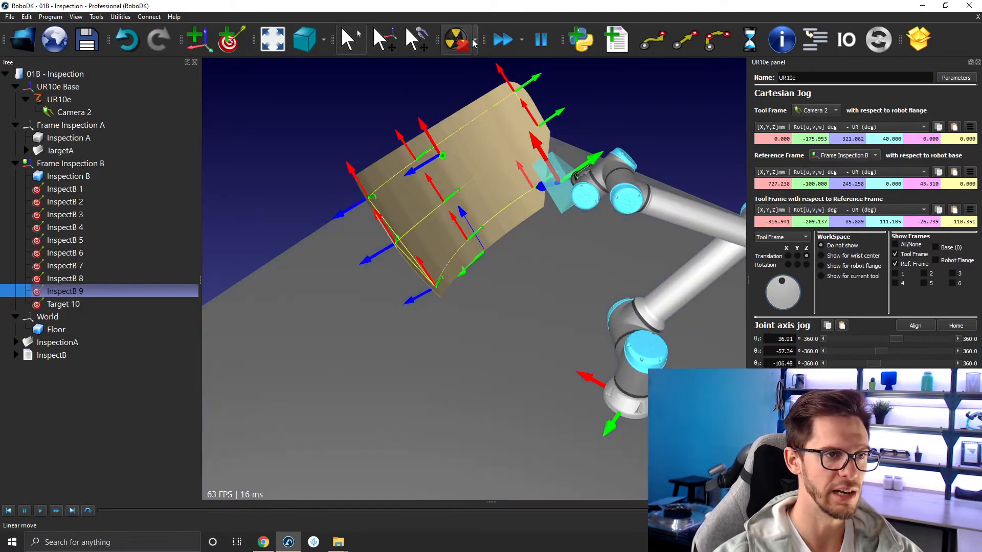
left_click(237, 48)
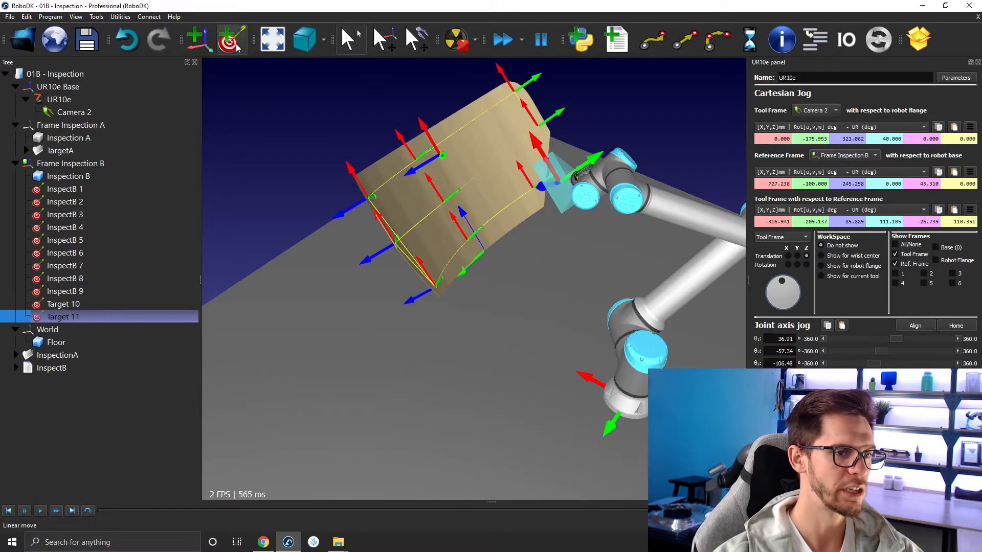
Rename Target 10 as App_InspectB and Target 11 as Retract_InspectB under Frame Inspection B.
double_click(77, 304)
key("F2")
type("App_InspectB")
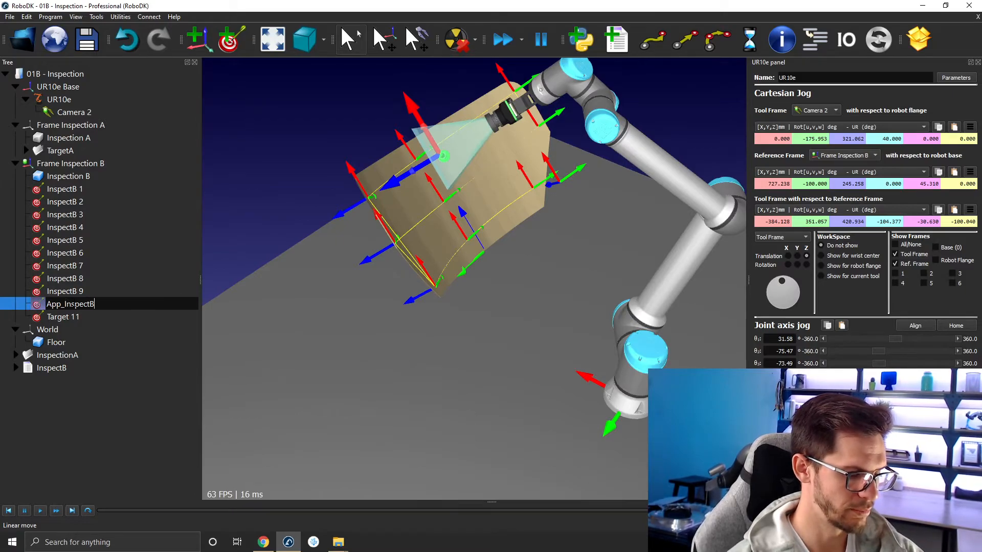
key("Return")
key("Down")
key("F2")
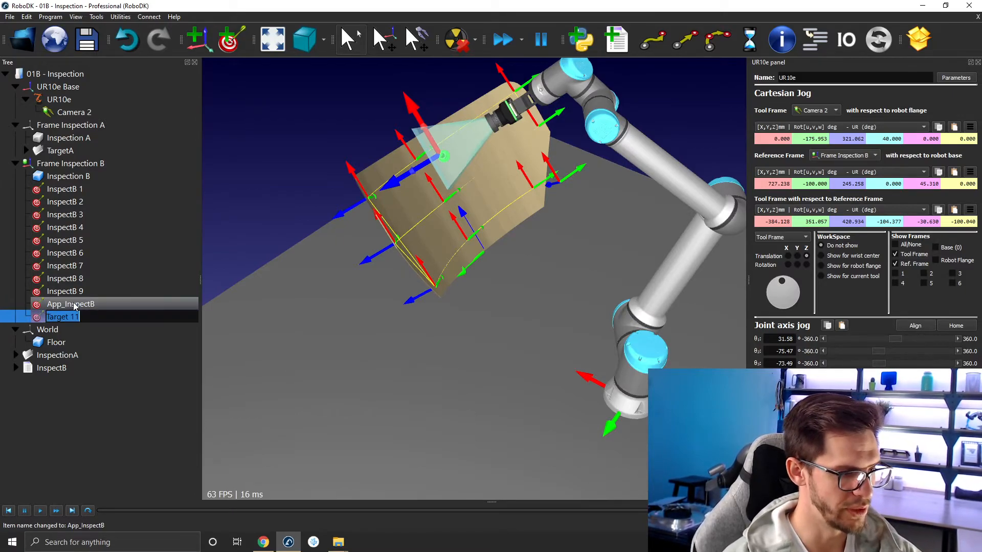
type("Retract_InspectB")
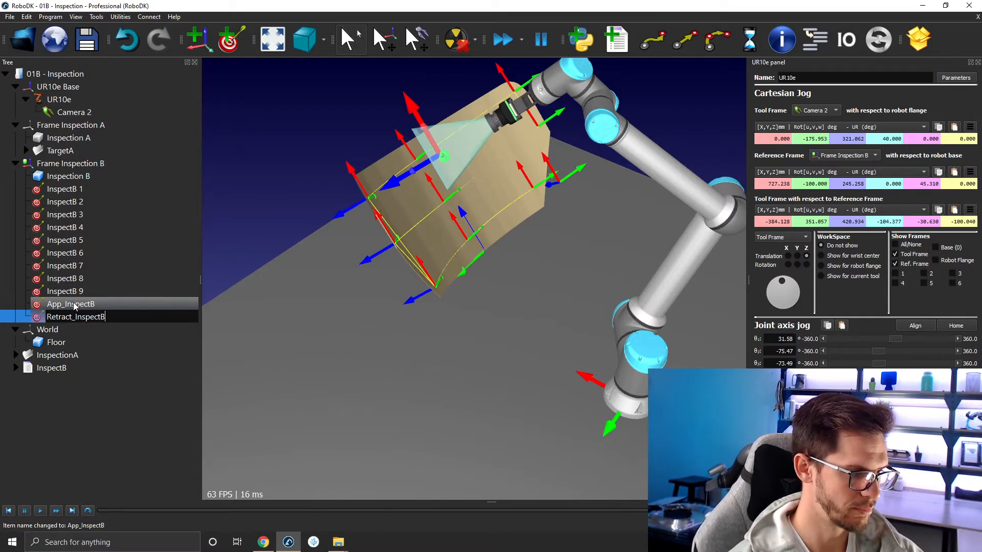
key("Return")
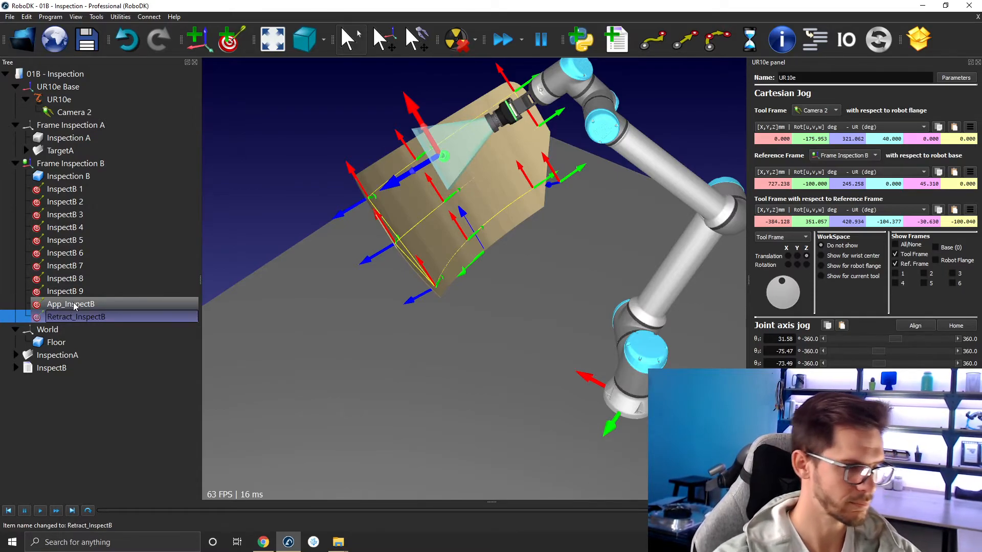
Create two new robot programs and name them App_InspectB and Retract_InspectB.
left_click(118, 306)
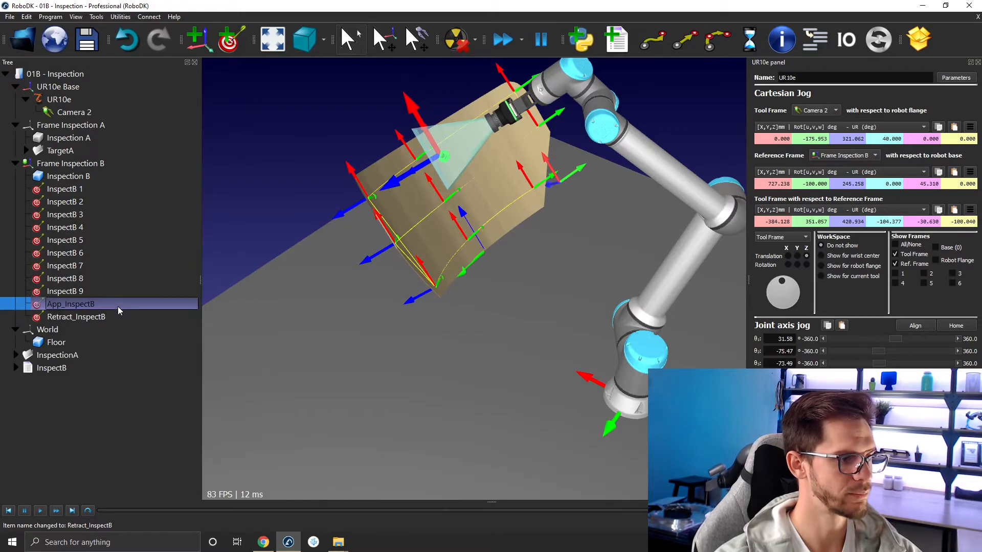
left_click(617, 41)
left_click(618, 43)
left_click(100, 380)
key("F2")
type("App_")
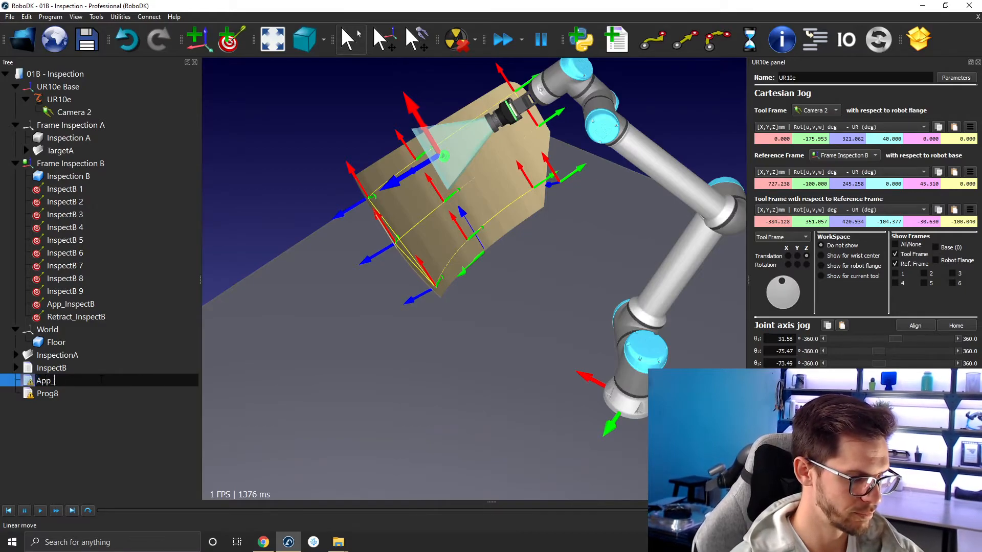
type("InspectB")
key("Return")
key("Down")
key("F2")
type("Retract_InspectB")
key("Return")
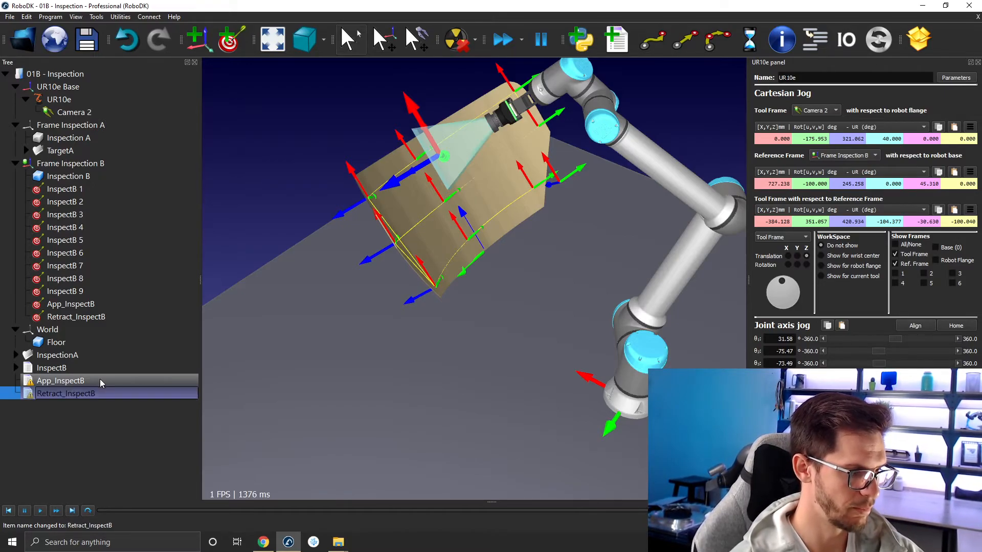
Add a joint move to the App_InspectB target to the App_InspectB program.
left_click(100, 380)
left_click(88, 306, "ctrl")
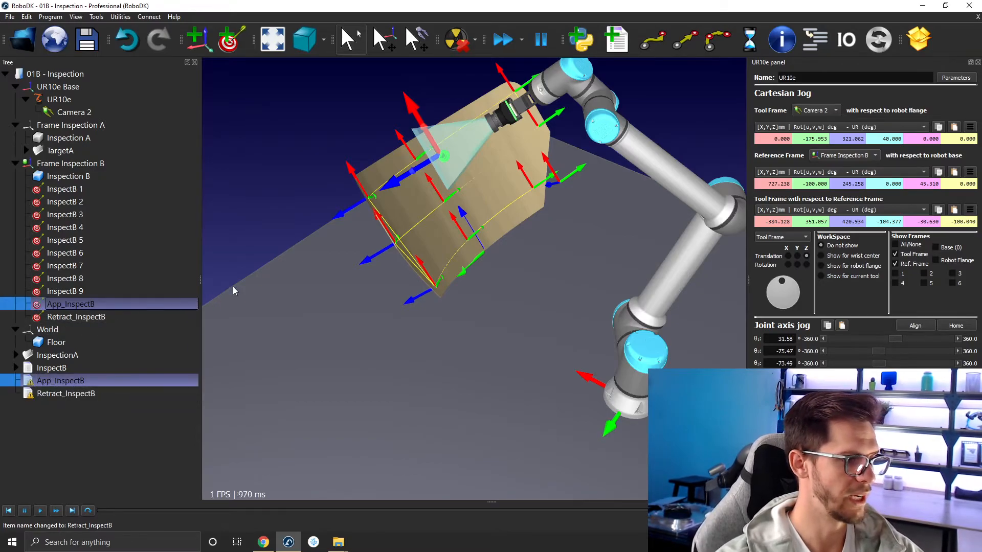
left_click(652, 41)
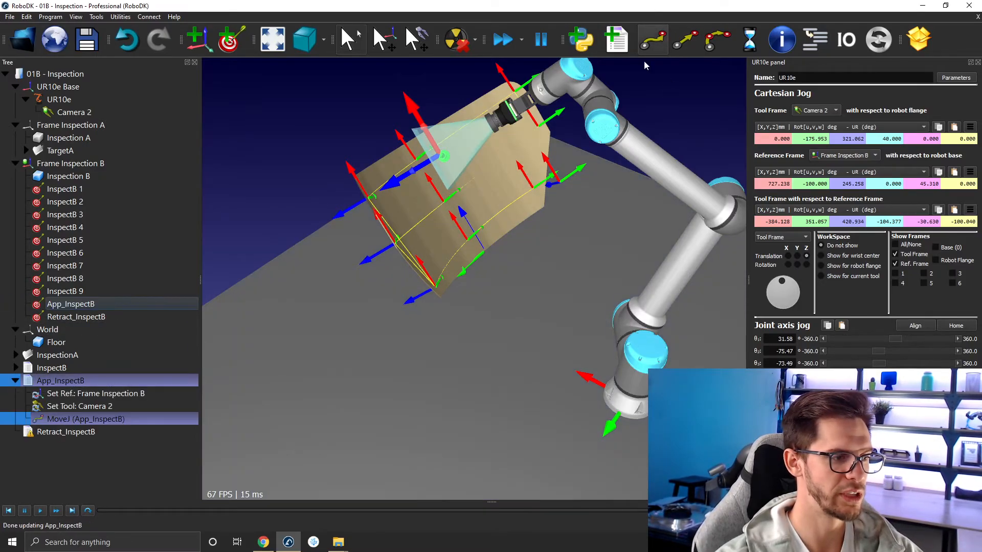
Add a linear move to the Retract_InspectB target to the Retract_InspectB program, and collapse both new programs in the tree.
left_click(65, 433)
left_click(84, 314, "ctrl")
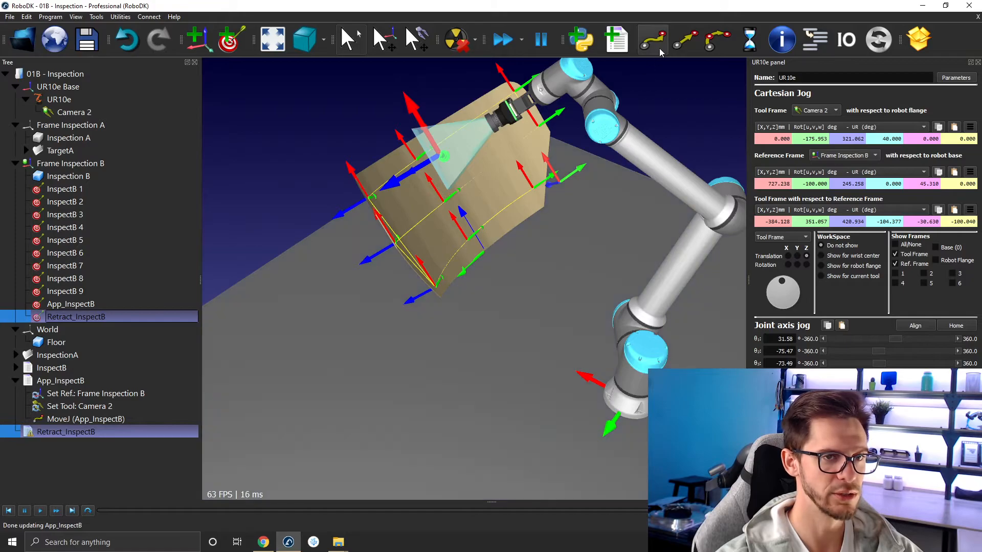
left_click(685, 42)
left_click(17, 381)
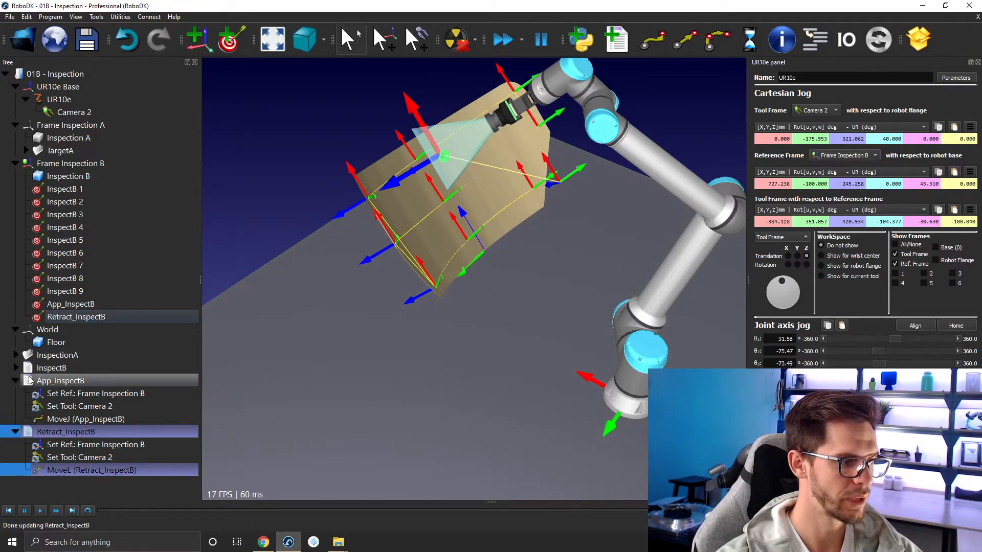
left_click(15, 394)
left_click(235, 221)
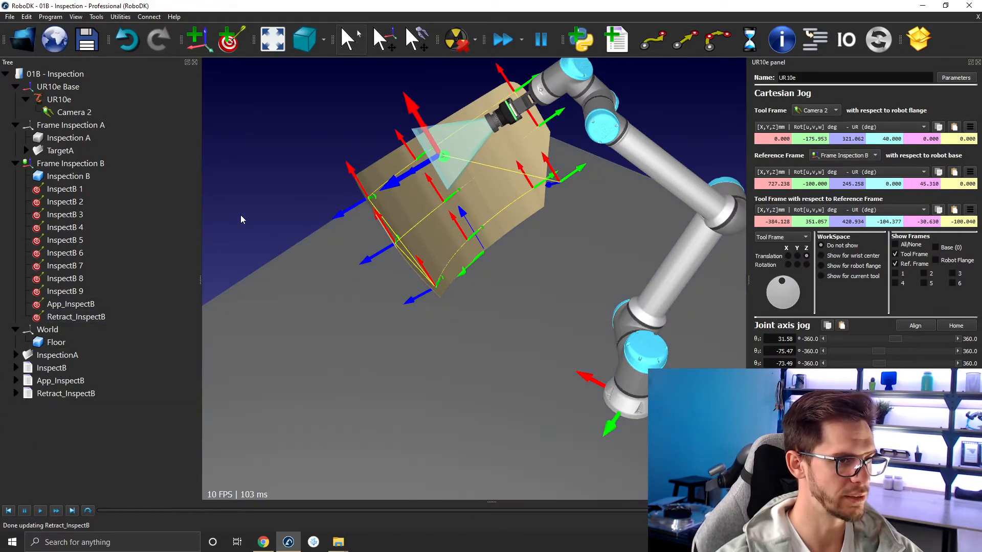
Move the UR10e to its home position, set a wrist joint to 180° and add a target at that pose.
left_click(956, 325)
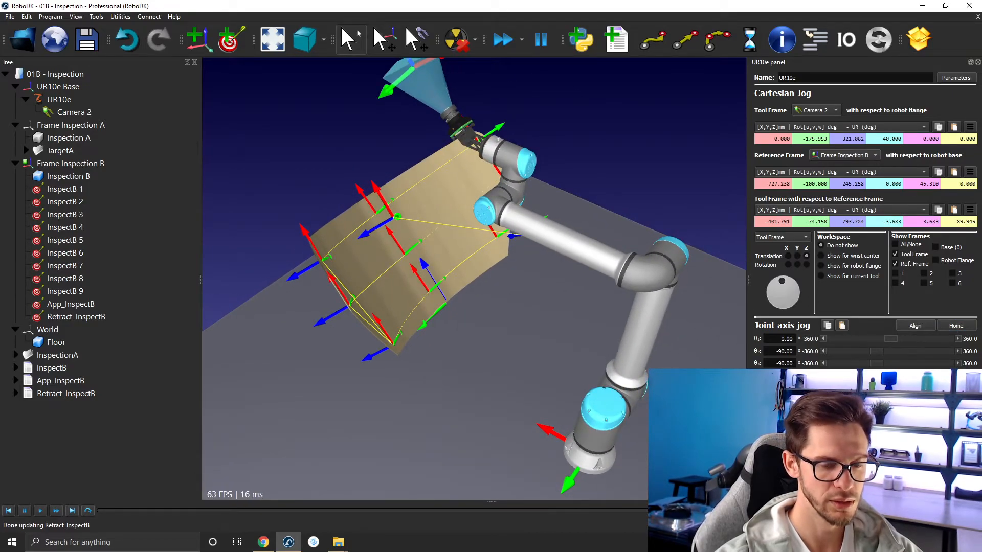
type("180")
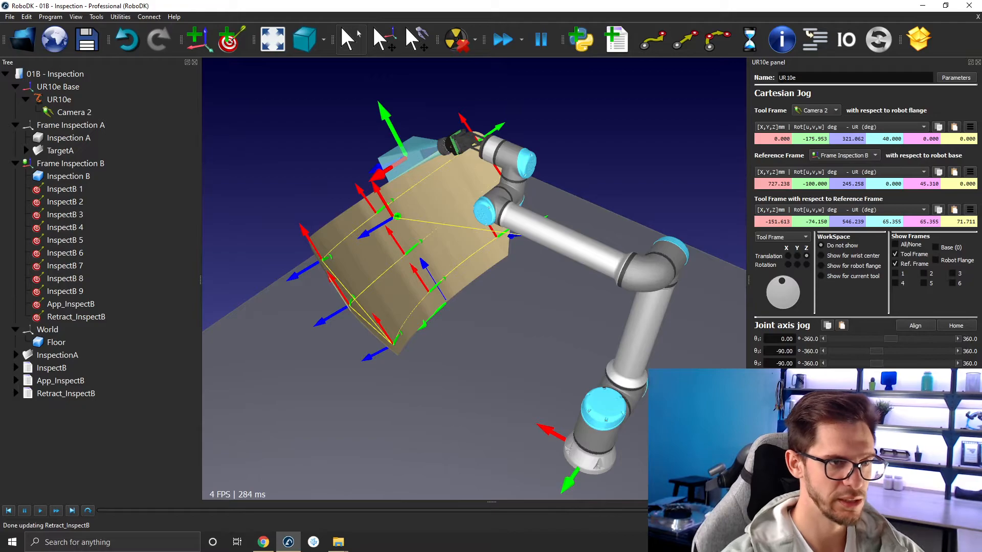
left_click(228, 39)
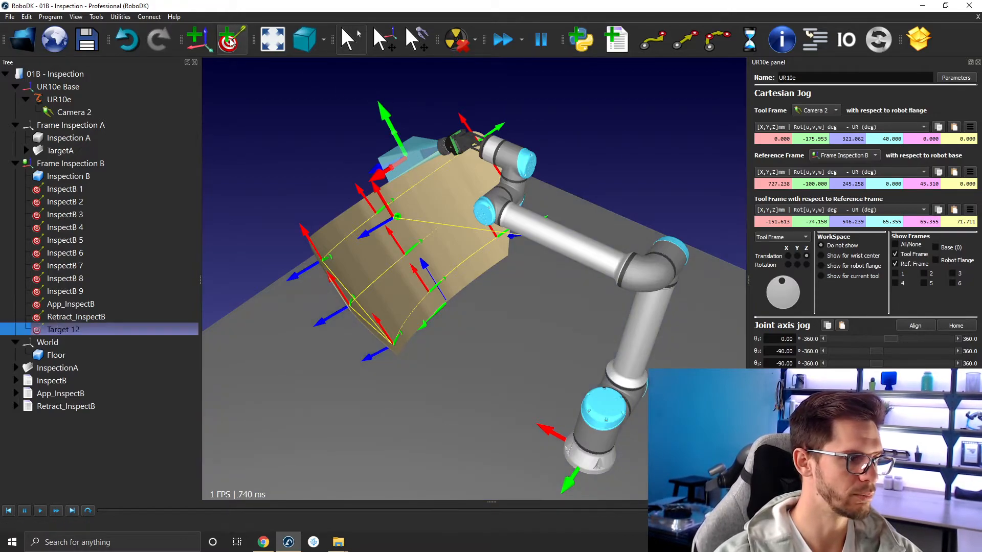
Make Target 12 a joint target, teach it the robot's current position and rename it HomeB.
right_click(81, 329)
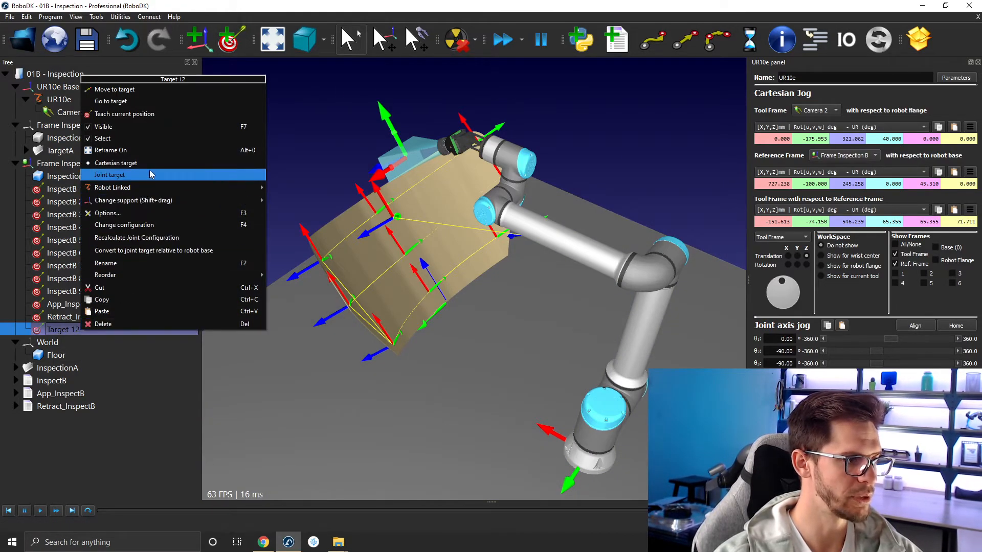
left_click(150, 175)
right_click(93, 332)
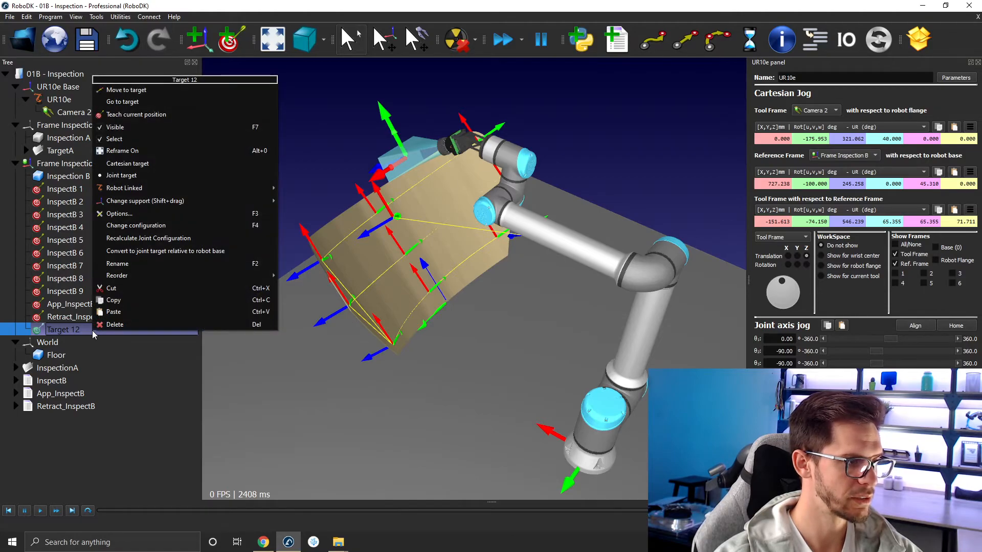
left_click(136, 117)
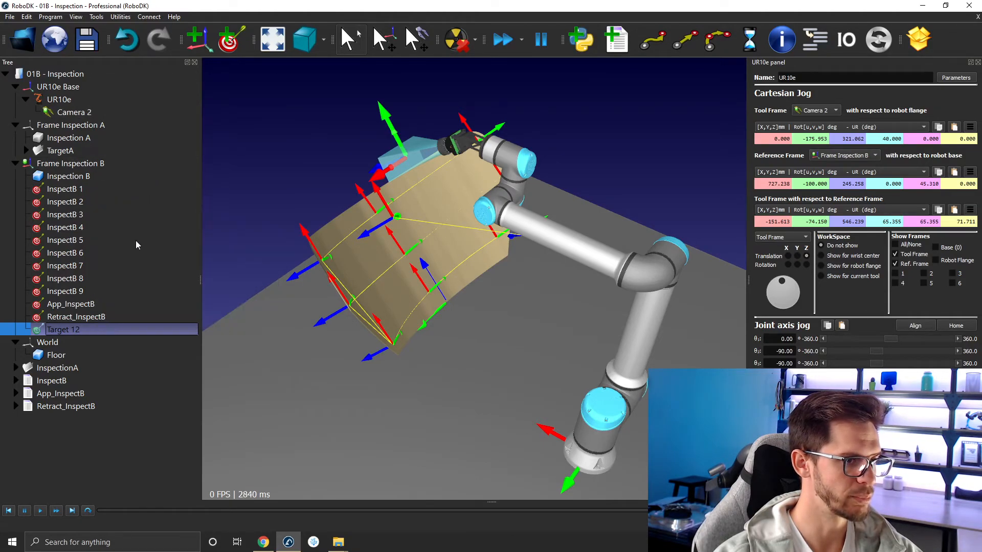
left_click(81, 333)
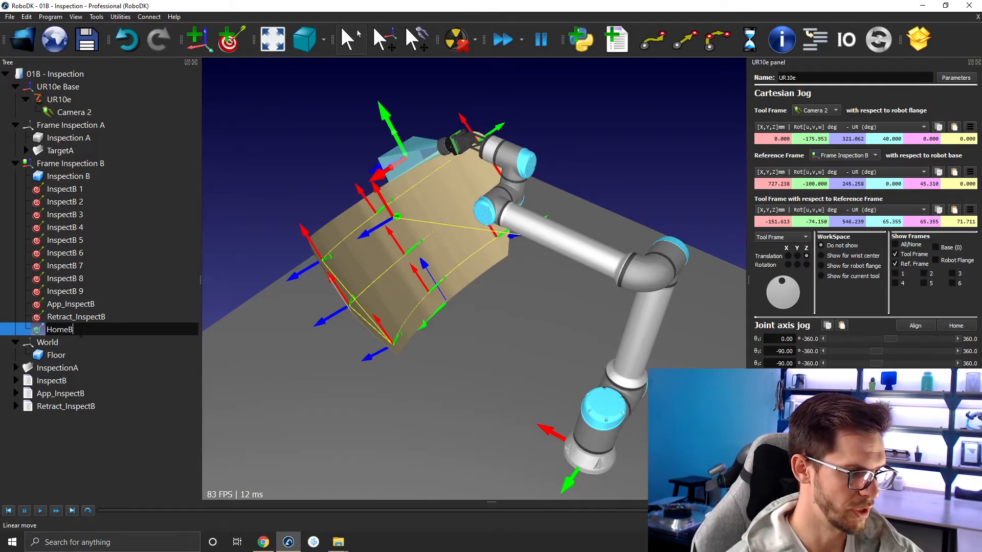
key("Return")
Create a GoHomeB program with a joint move to HomeB, deleting its reference frame and tool instructions.
left_click(606, 43)
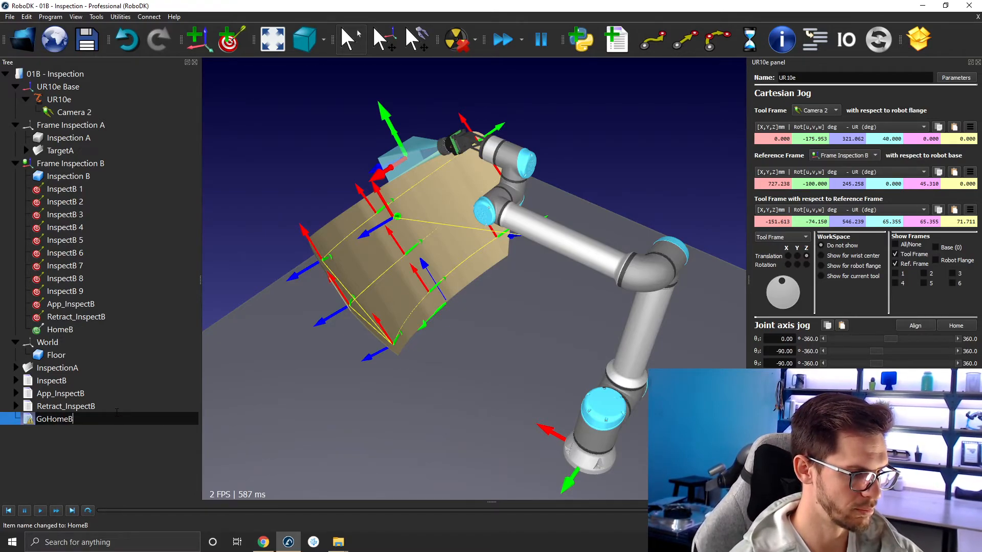
key("Return")
left_click_drag(104, 332, 99, 441)
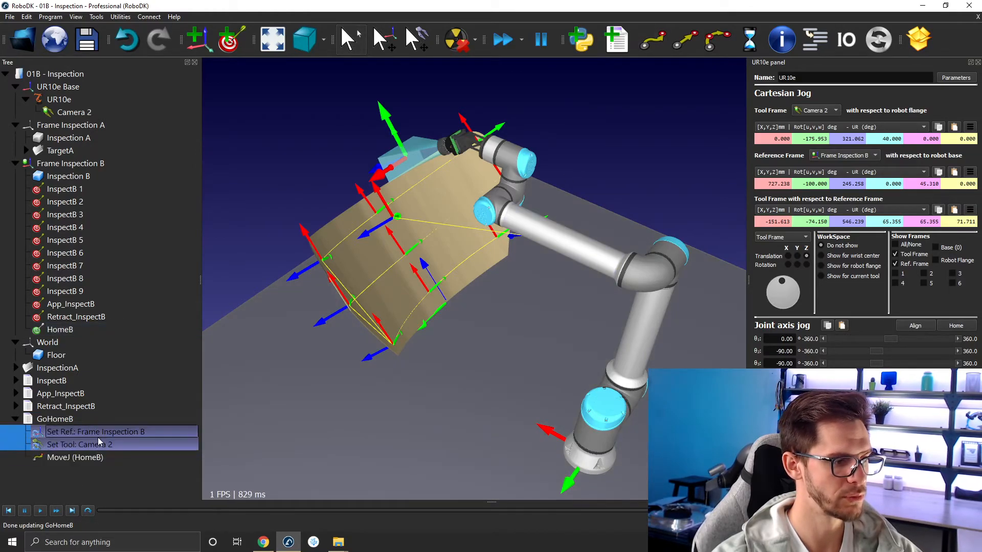
key("Delete")
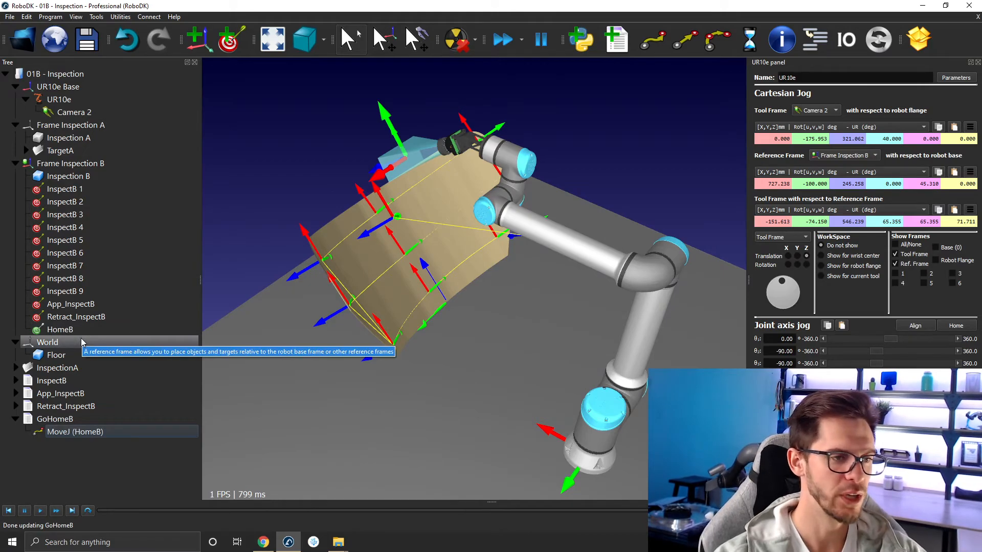
left_click(16, 419)
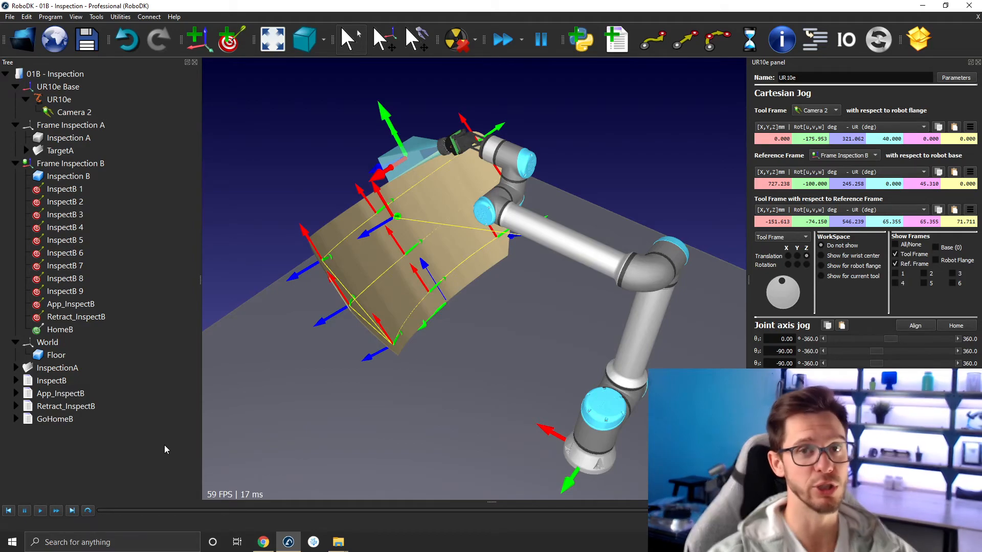
Generate a main program from InspectB, App_InspectB, Retract_InspectB and GoHomeB, calling GoHomeB first, and simulate it.
left_click(101, 419)
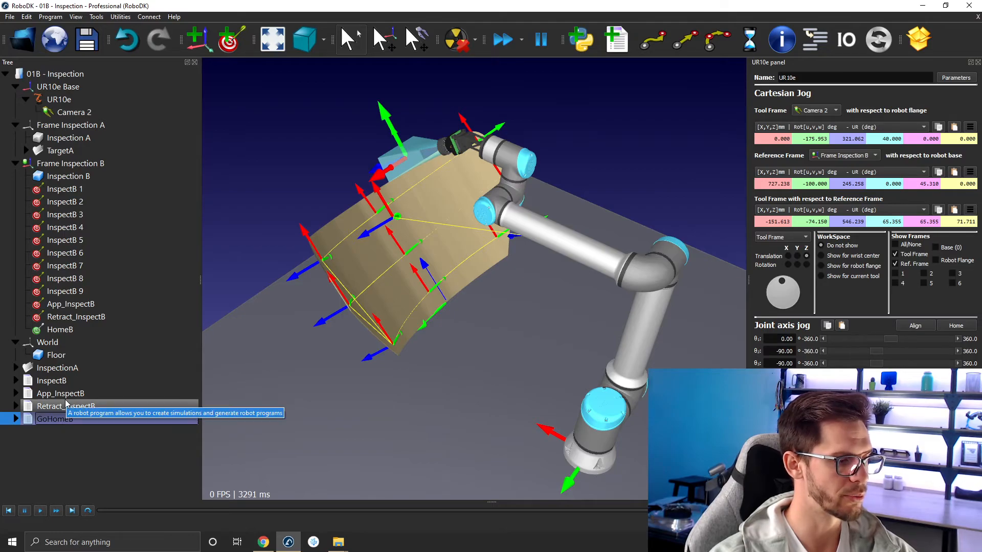
left_click(96, 393, "ctrl")
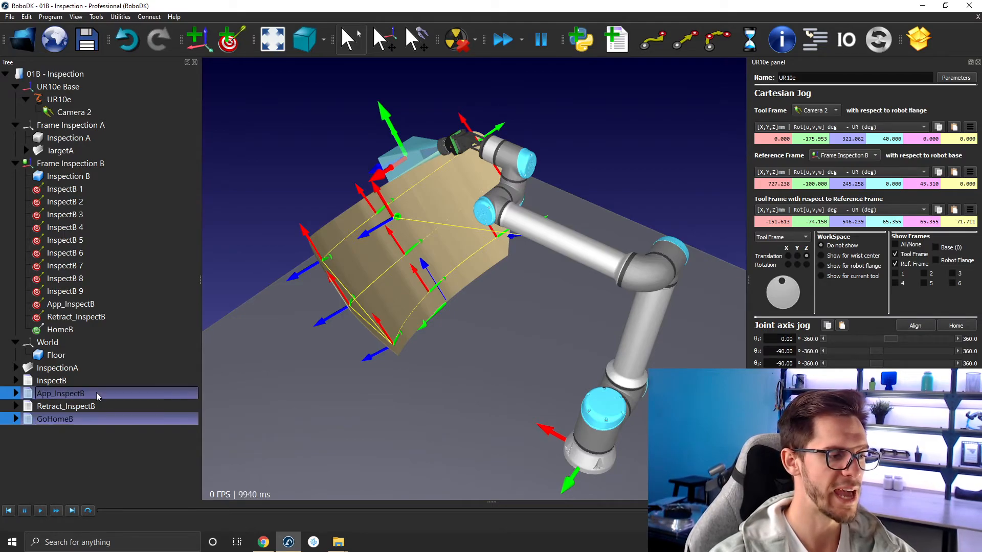
left_click(89, 379, "ctrl")
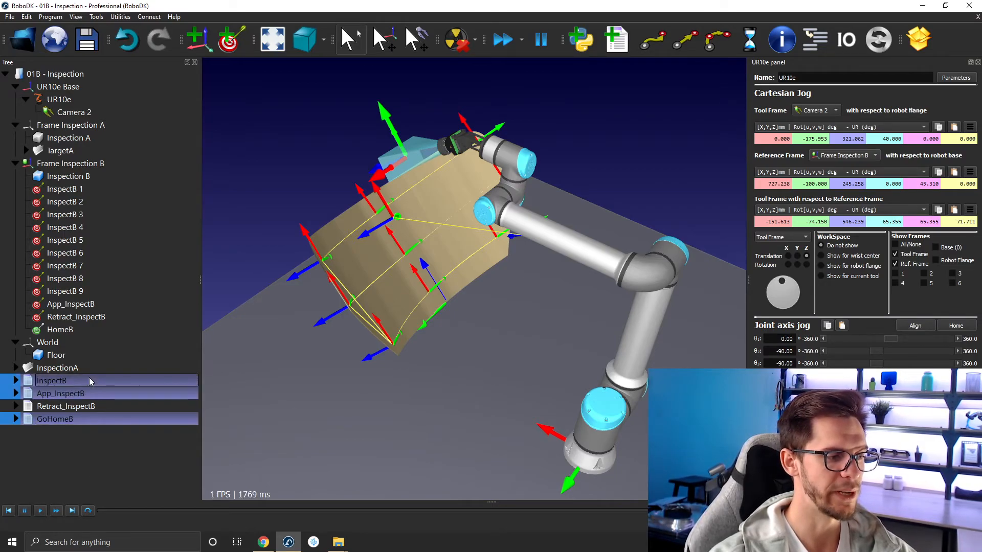
left_click(106, 411, "ctrl")
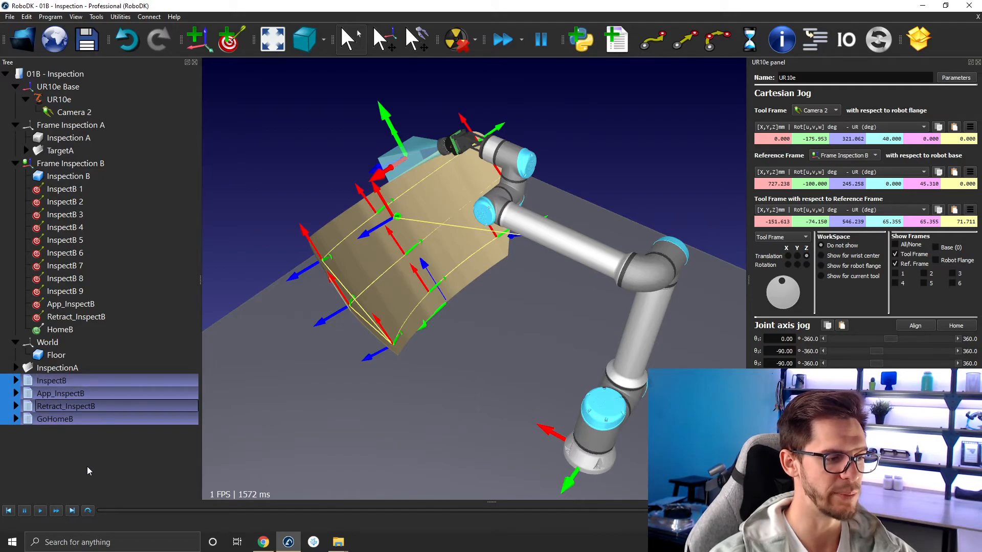
right_click(90, 406)
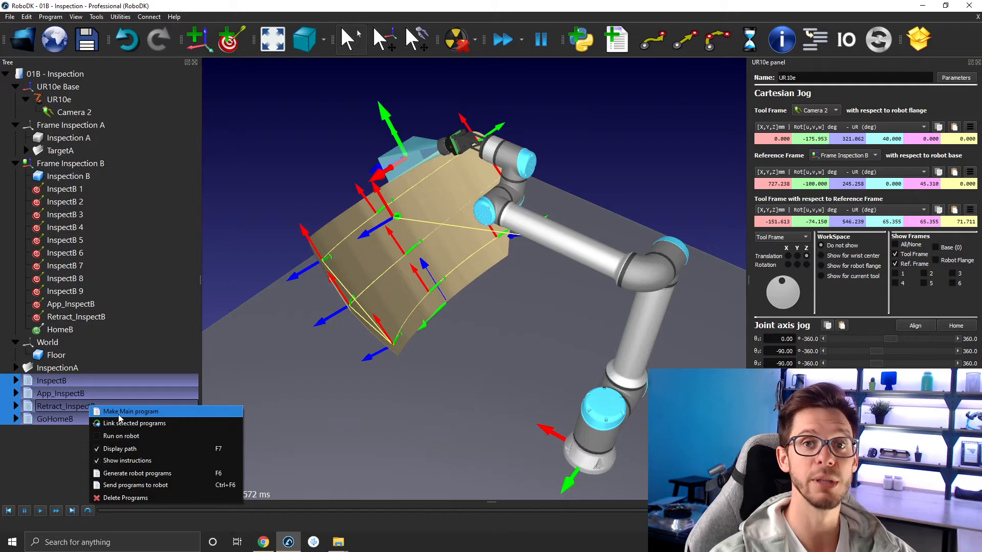
left_click(119, 417)
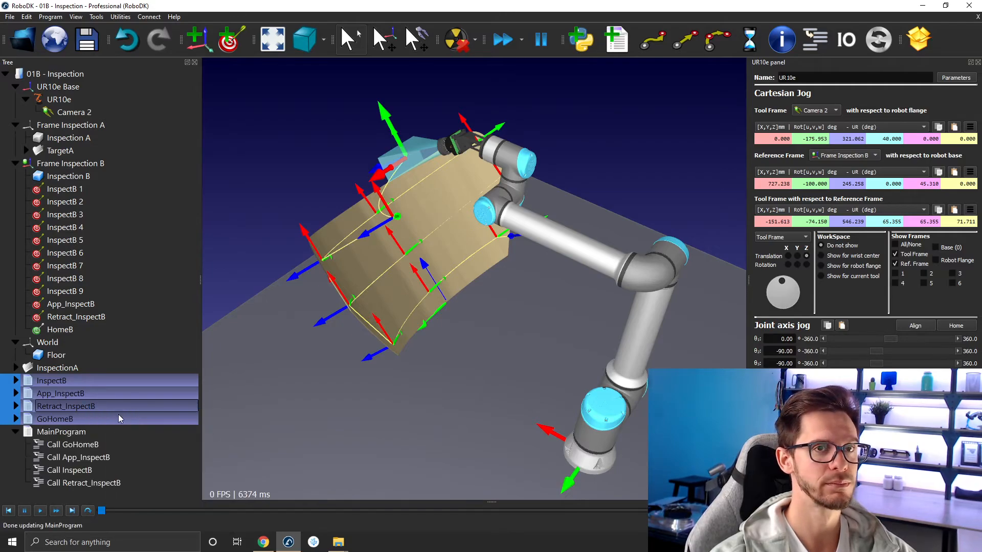
double_click(77, 435)
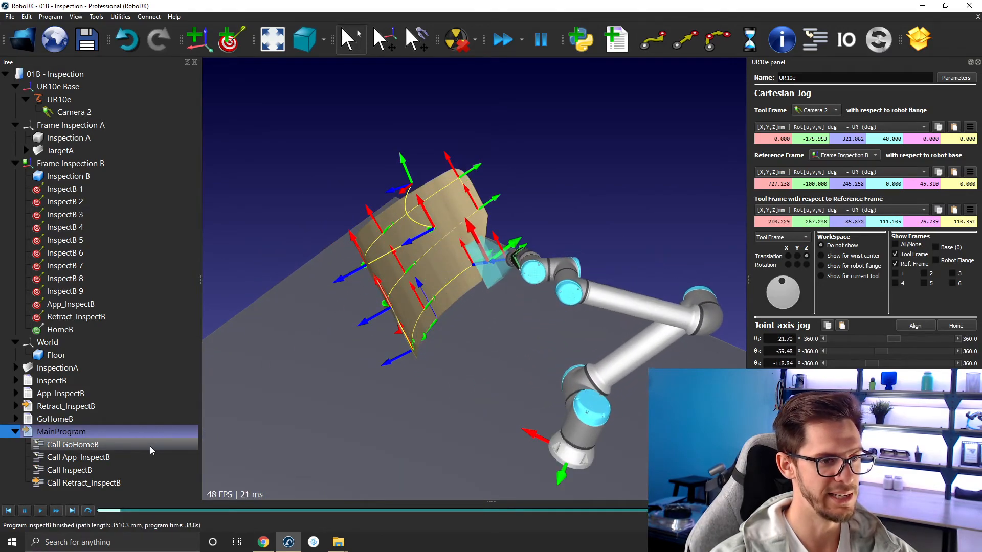
Add a second GoHomeB call at the end of MainProgram, after Retract_InspectB, and simulate the program.
left_click(103, 445)
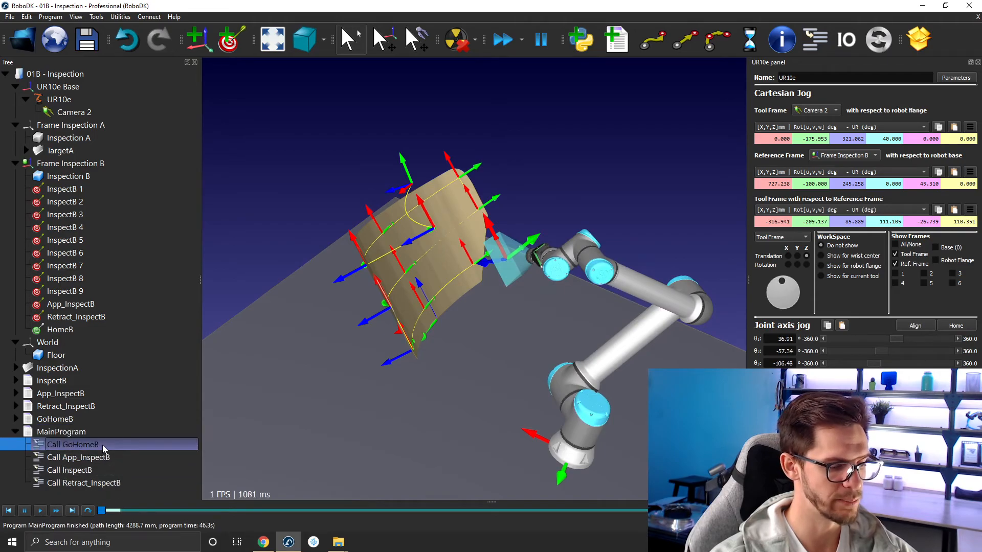
left_click(110, 482)
key("ctrl+v")
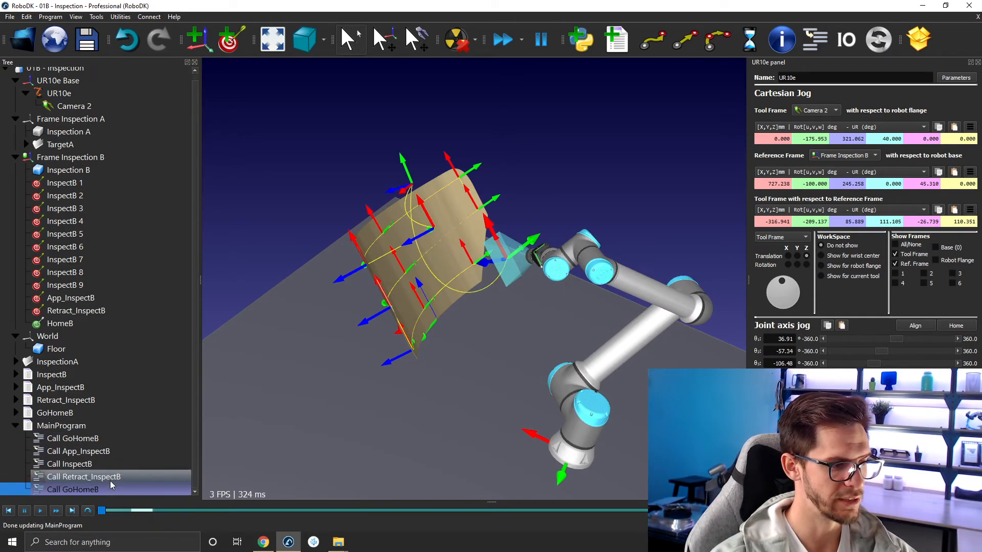
double_click(84, 429)
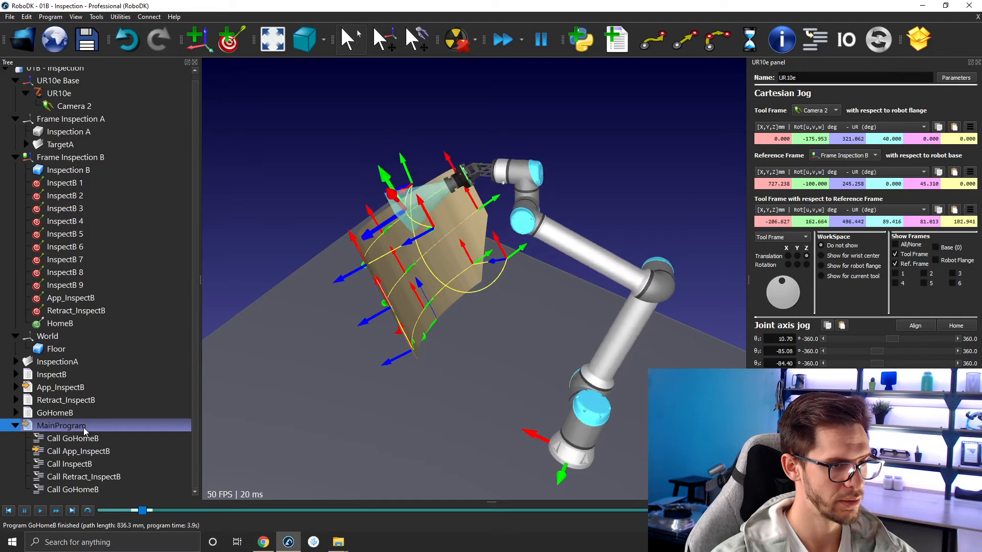
mouse_move(287, 337)
right_mouse_down()
mouse_move(378, 351)
mouse_move(293, 425)
mouse_move(296, 392)
right_mouse_up()
scroll(409, 256, "up", 3)
Reteach HomeB with the camera rotated to face the part at about X -363, Y -74, Z 332 mm, and simulate MainProgram.
double_click(126, 323)
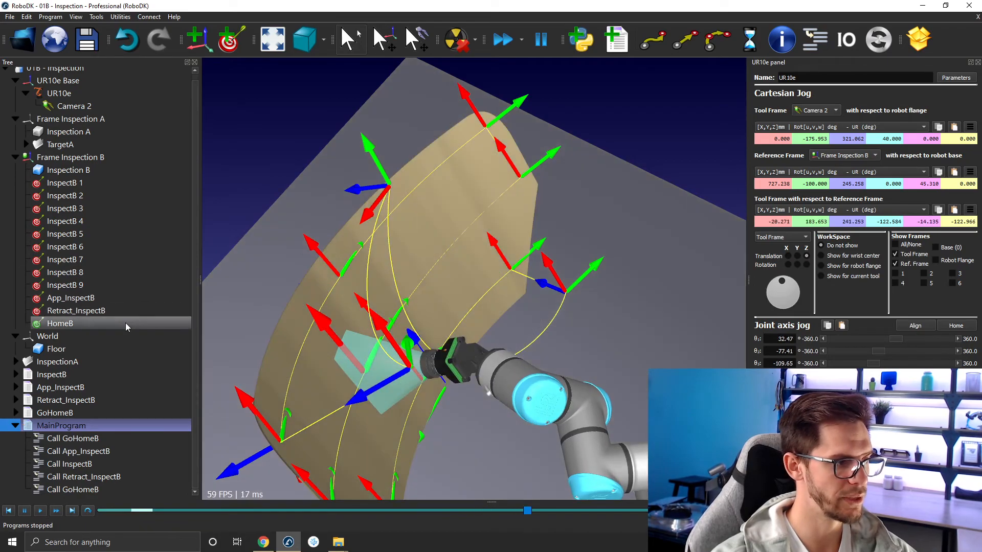
key("alt")
left_click_drag(329, 193, 439, 194, "alt")
left_click_drag(466, 110, 514, 281, "alt")
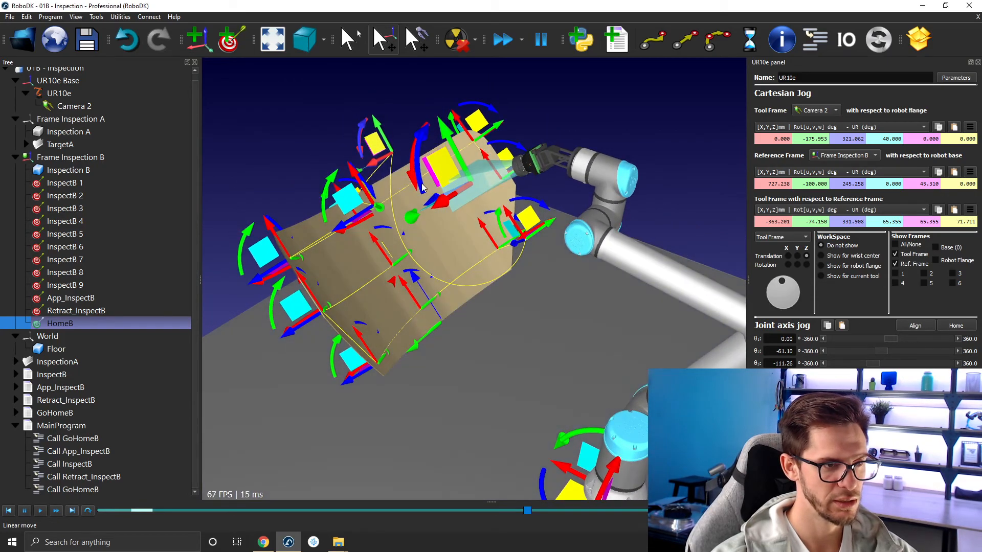
left_click_drag(419, 188, 447, 97, "alt")
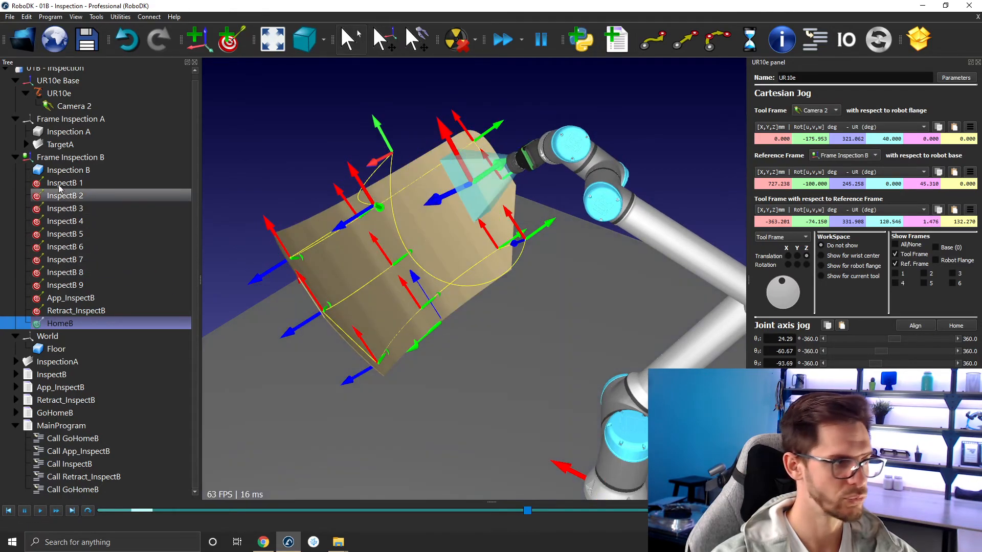
right_click(65, 329)
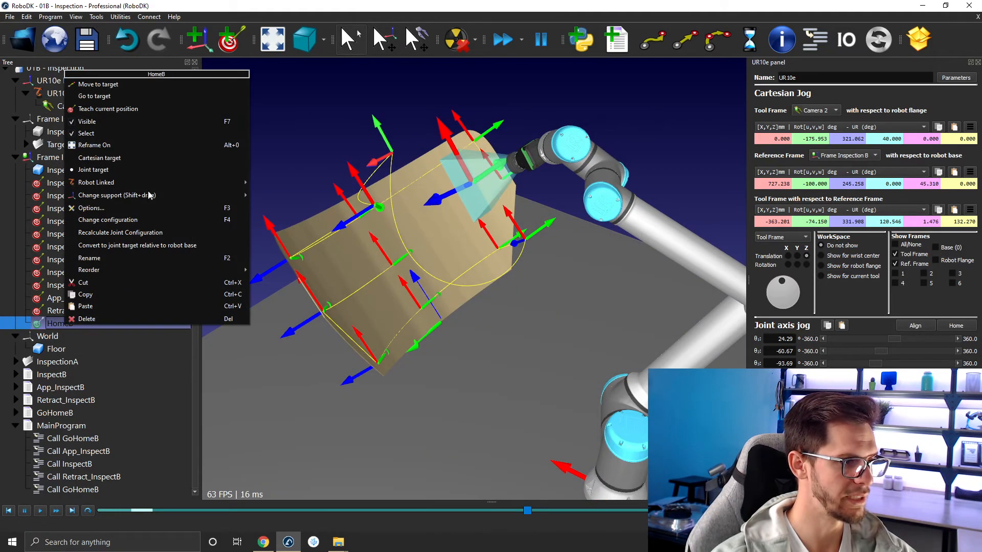
left_click(168, 113)
double_click(127, 425)
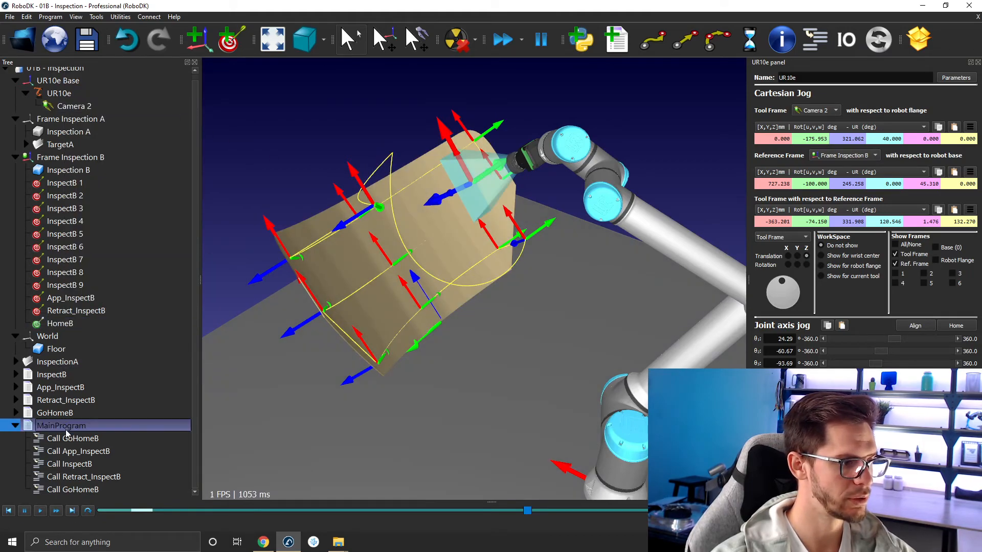
mouse_move(254, 374)
right_mouse_down()
mouse_move(317, 433)
mouse_move(319, 463)
mouse_move(303, 454)
right_mouse_up()
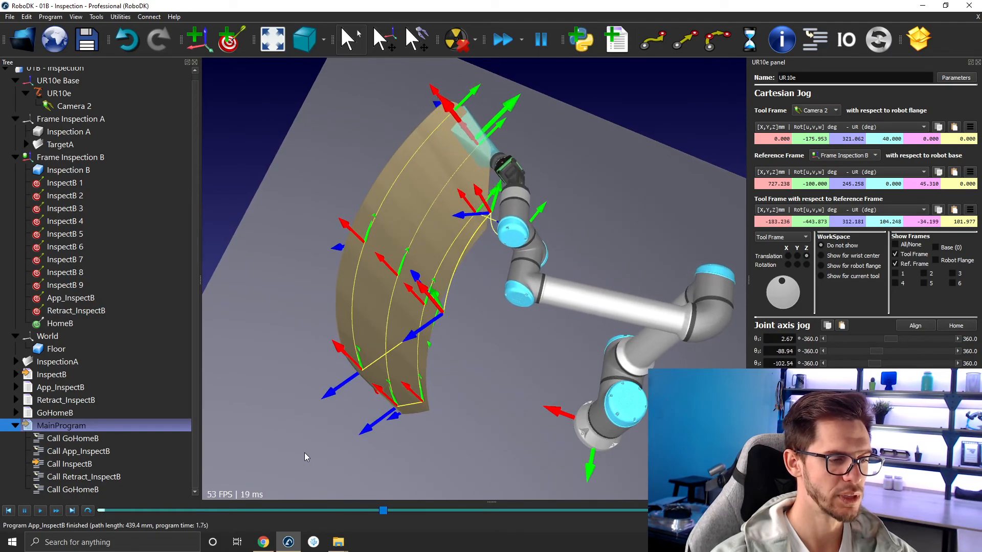
Hide all targets under Frame Inspection B, from InspectB 1 through HomeB.
left_click(62, 322)
left_click(102, 184, "shift")
right_click(103, 184)
left_click(112, 191)
left_click(230, 156)
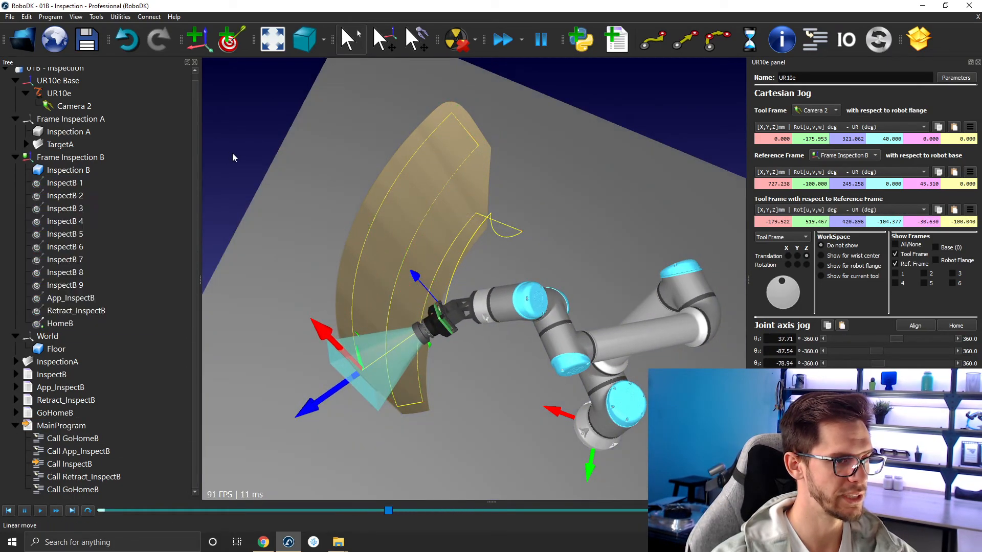
Turn off the path display for the five programs from InspectB through MainProgram.
left_click(74, 429)
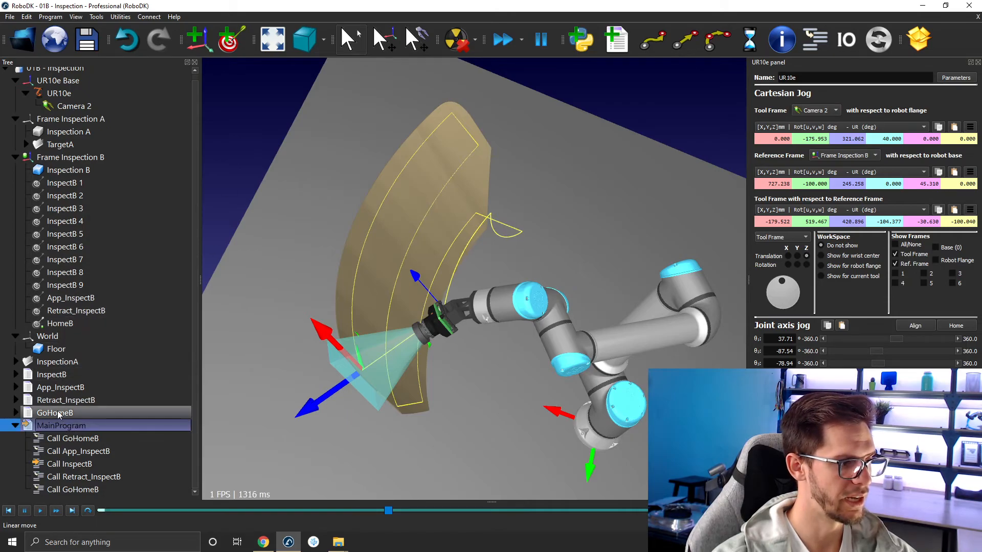
left_click(58, 378, "shift")
right_click(58, 379)
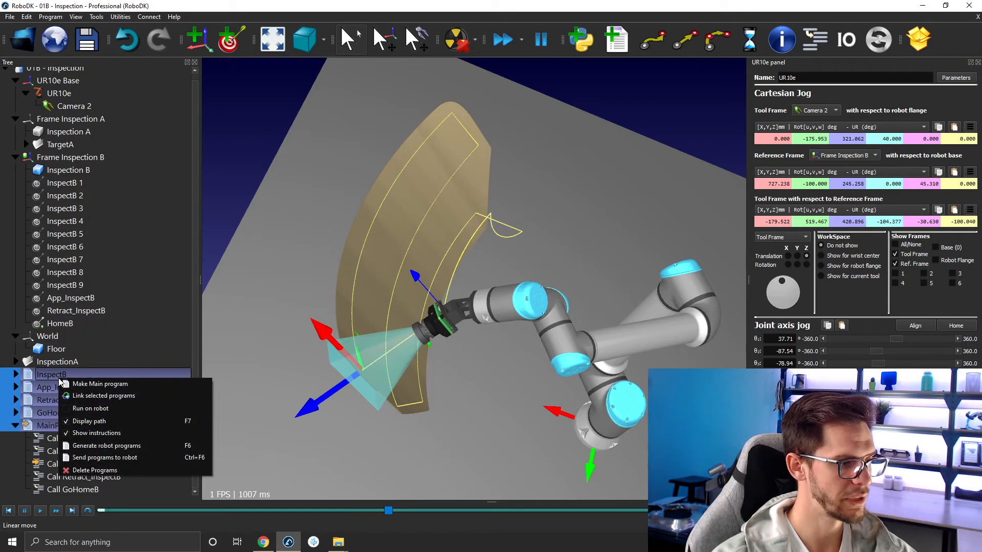
left_click(110, 421)
left_click(257, 164)
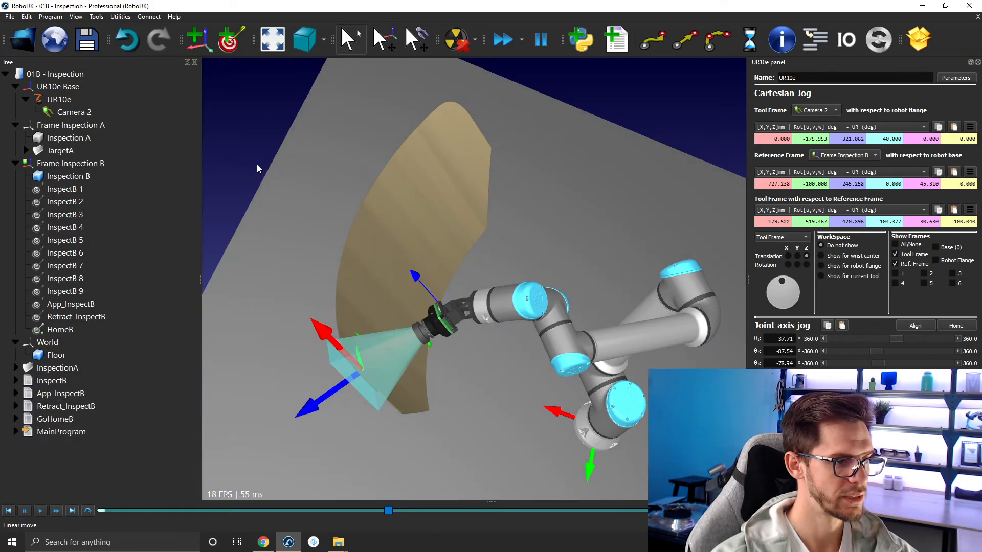
Add a folder to the station and name it InspectionB.
right_click(67, 76)
left_click(92, 155)
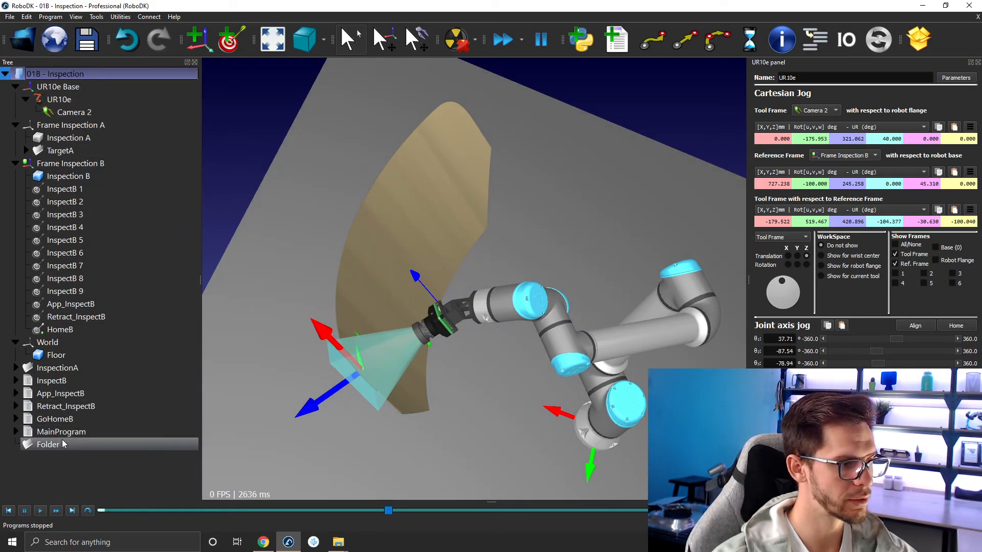
left_click(55, 443)
key("F2")
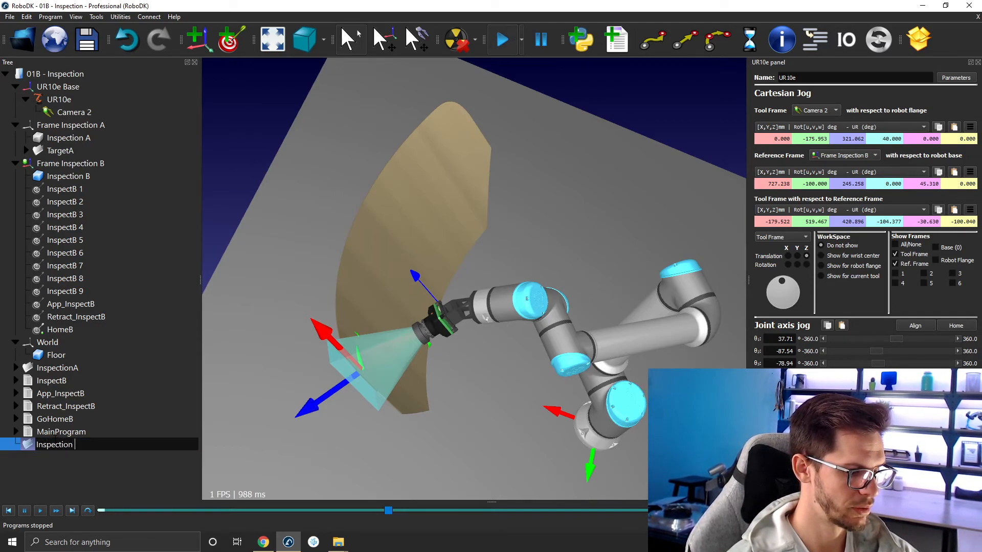
type("InspectionB")
key("Return")
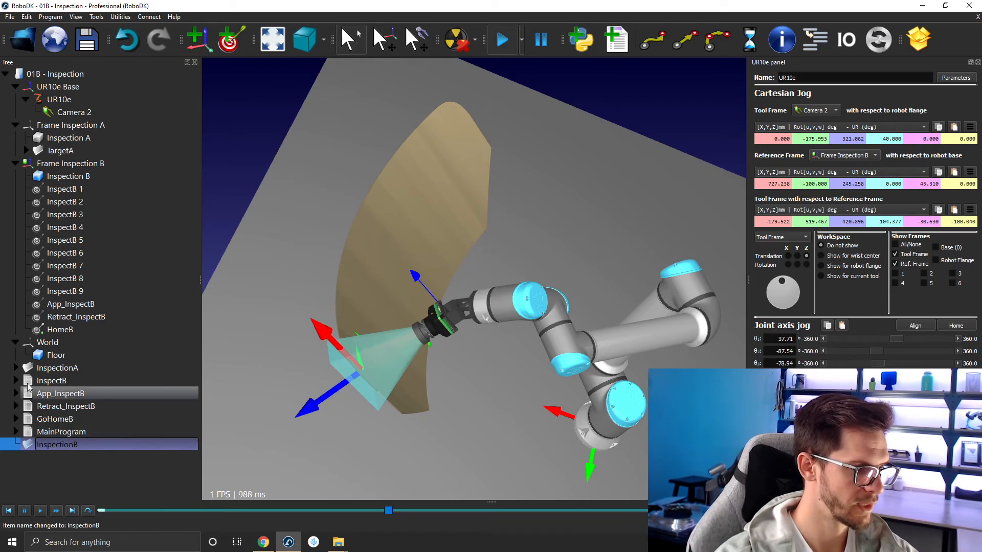
Move the five programs from InspectB through MainProgram into the InspectionB folder and collapse it.
left_click(51, 380)
left_click(58, 434, "shift")
left_click_drag(58, 434, 72, 445)
left_click(17, 381)
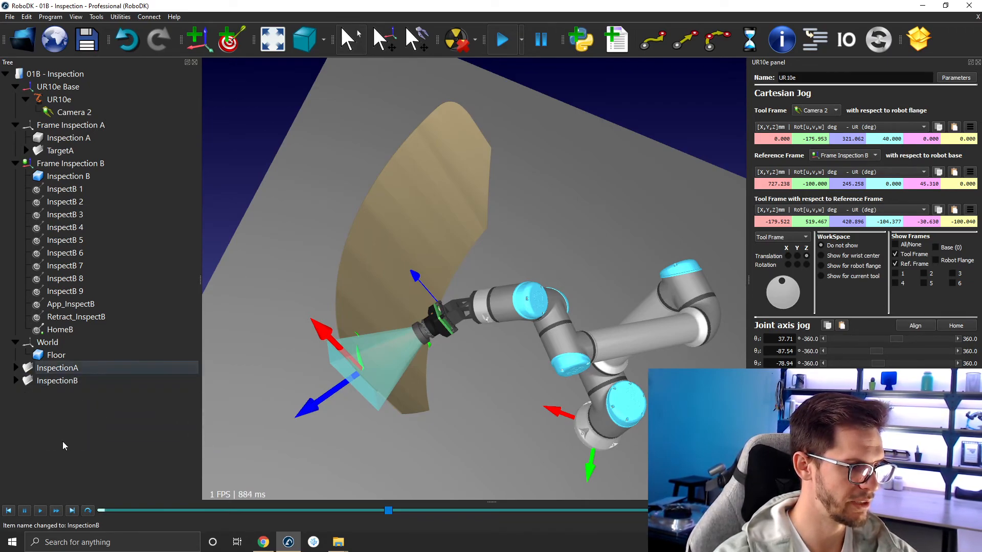
Collapse Frame Inspection B in the tree and hide its reference frame.
left_click(15, 163)
right_click(85, 162)
left_click(104, 175)
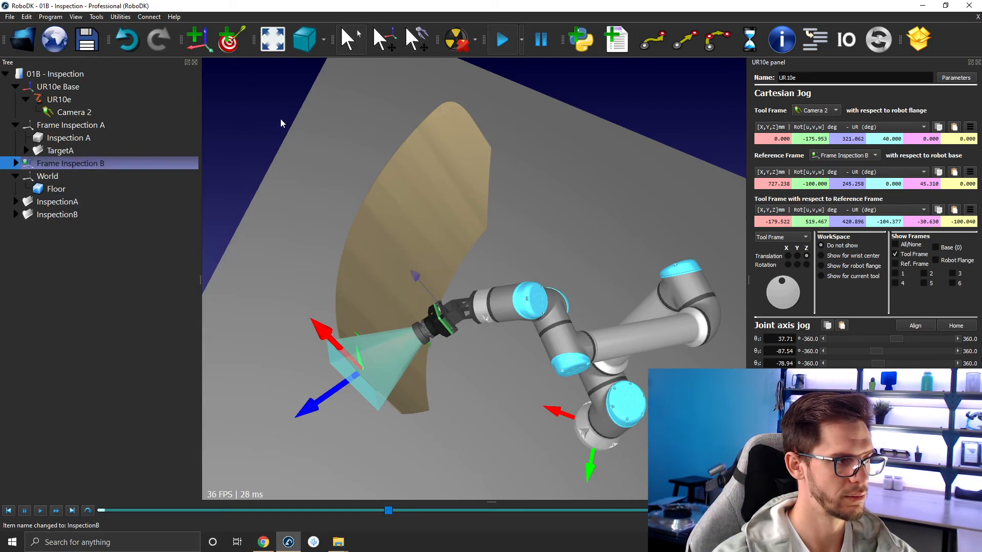
left_click(280, 121)
Expand the InspectionB folder and simulate its MainProgram.
left_click(15, 214)
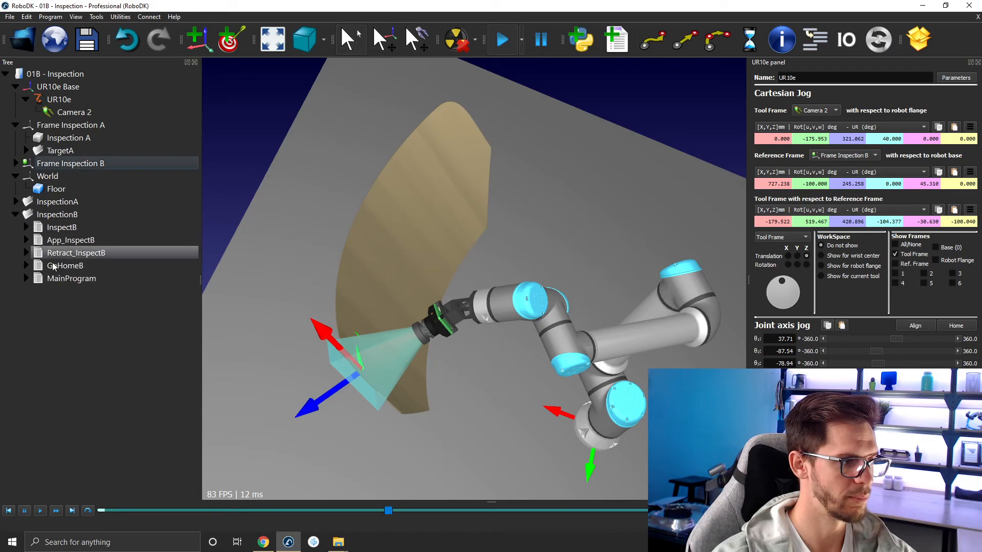
left_click(53, 279)
double_click(52, 277)
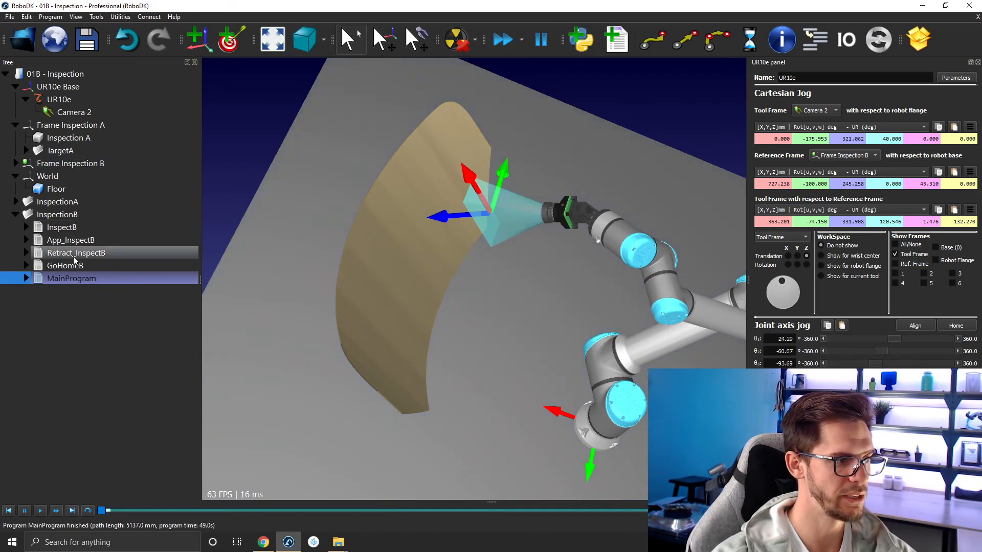
Run the MainProgram simulation again and examine the robot's motion around the curved part from the side.
double_click(86, 278)
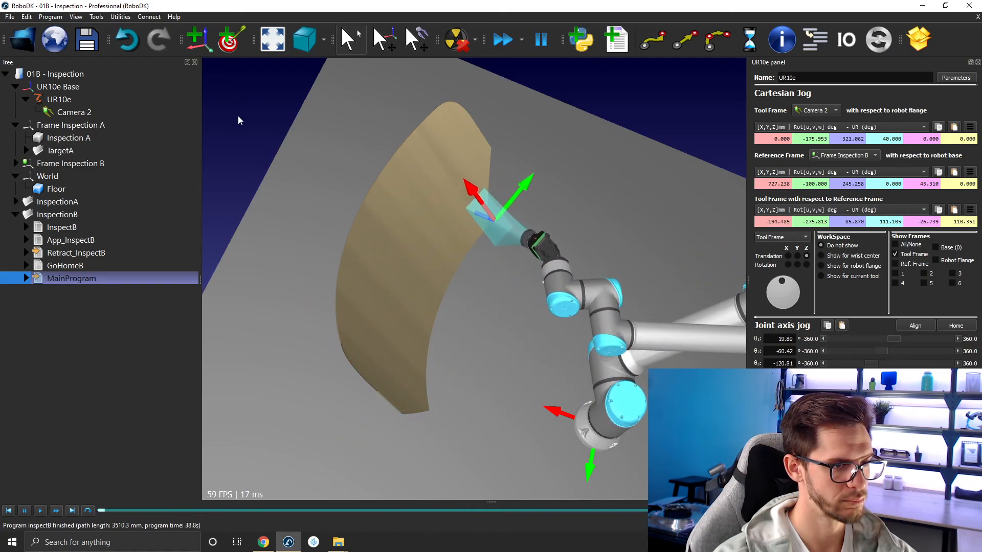
scroll(254, 158, "down", 3)
right_click_drag(266, 228, 287, 88)
middle_click_drag(287, 87, 425, 248)
right_click_drag(425, 248, 251, 202)
Hide the UR10e Base reference frame in the 3D view.
right_click(46, 81)
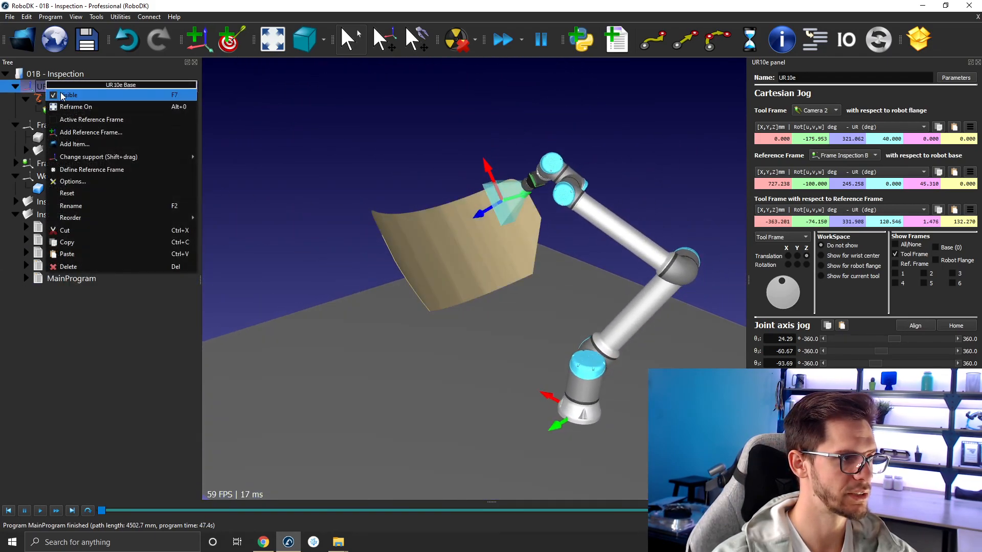
left_click(61, 94)
left_click(322, 135)
middle_click_drag(346, 161, 340, 161)
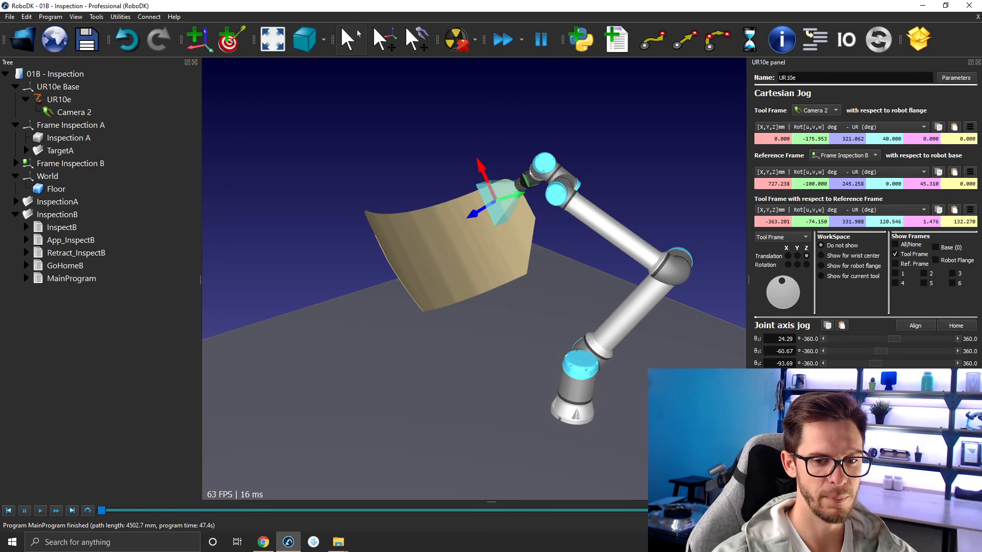
middle_click_drag(501, 254, 467, 252)
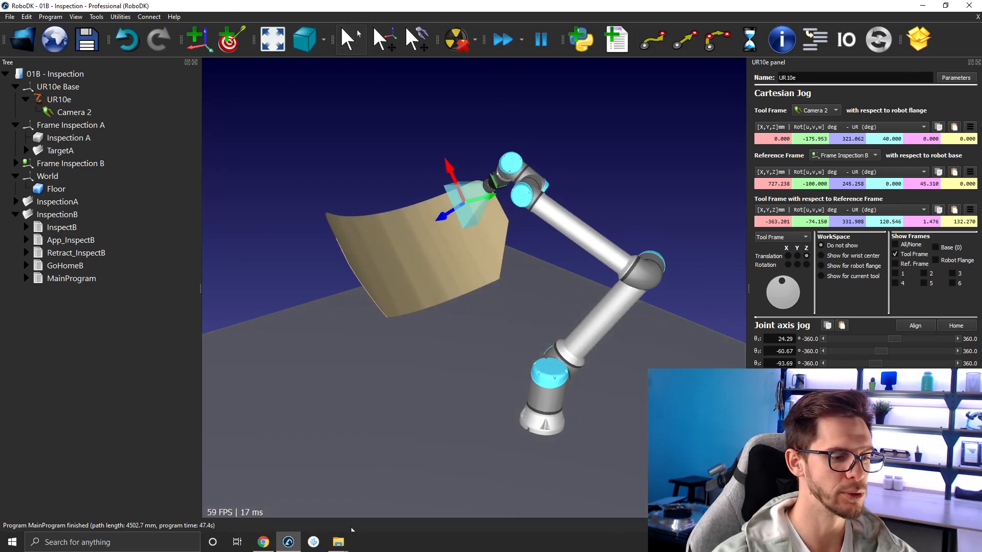
left_click(342, 546)
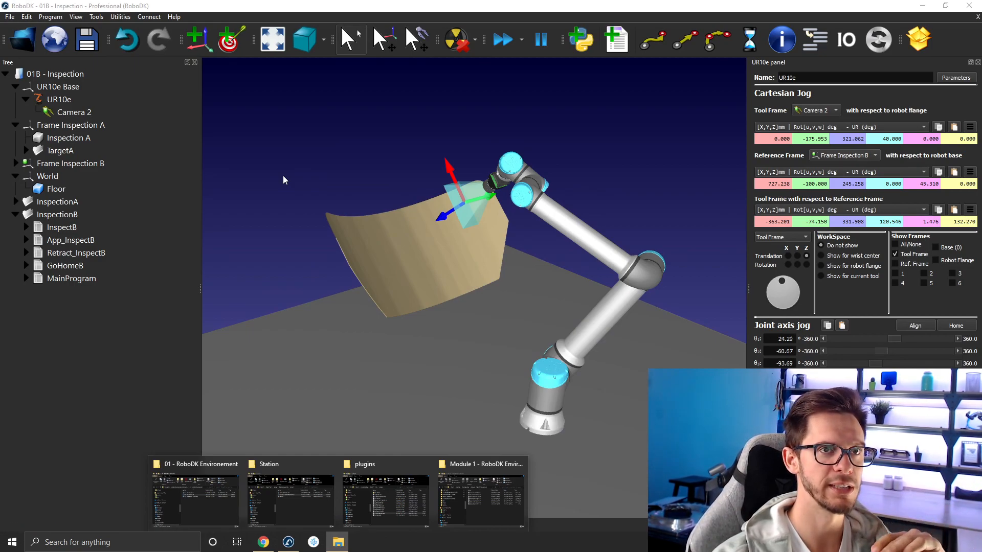
left_click(414, 118)
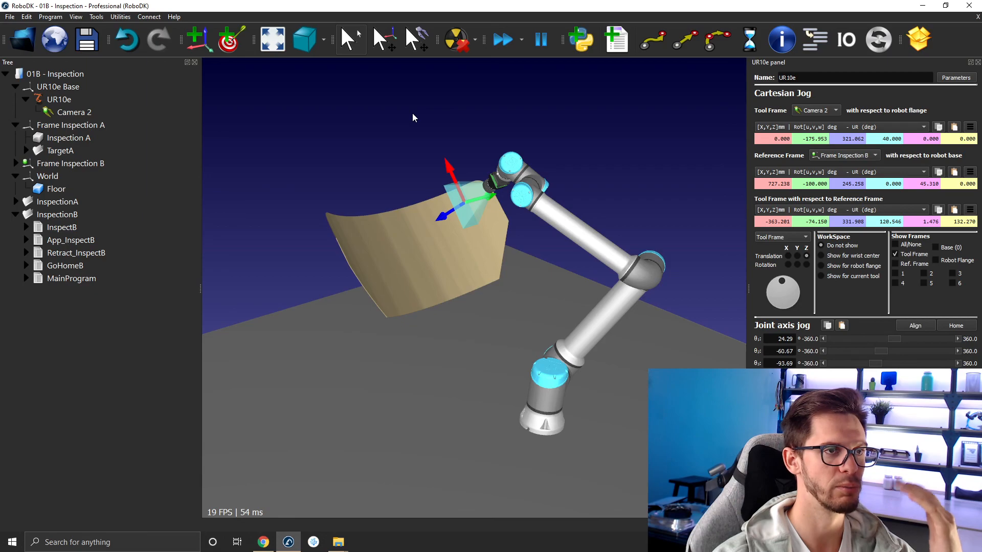